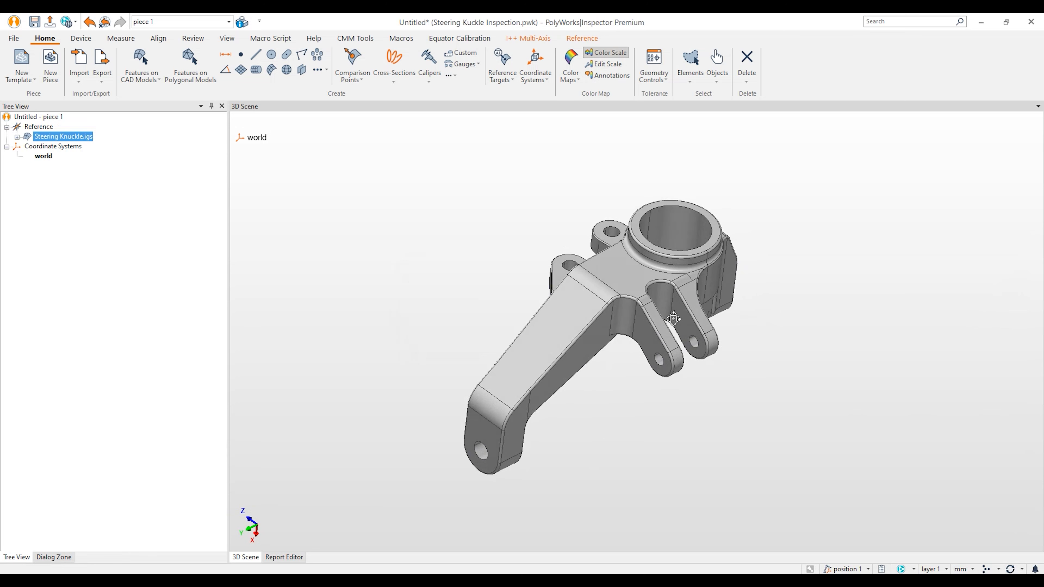
Step: Flip the steering knuckle to show its other side, then bring up Pick Features on CAD Models
middle_drag(656, 322, 640, 344)
drag(631, 342, 639, 335)
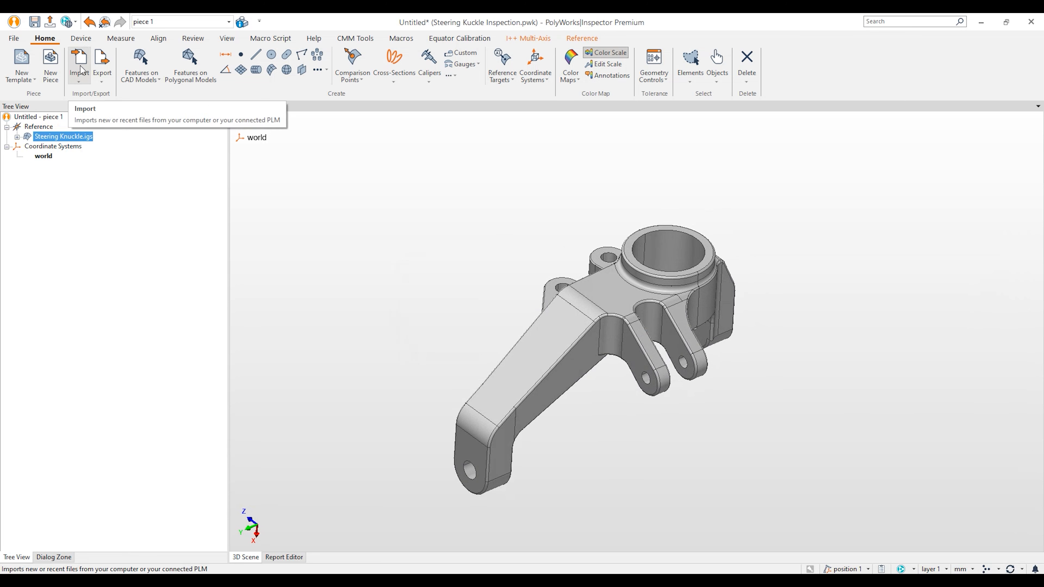
drag(747, 323, 594, 318)
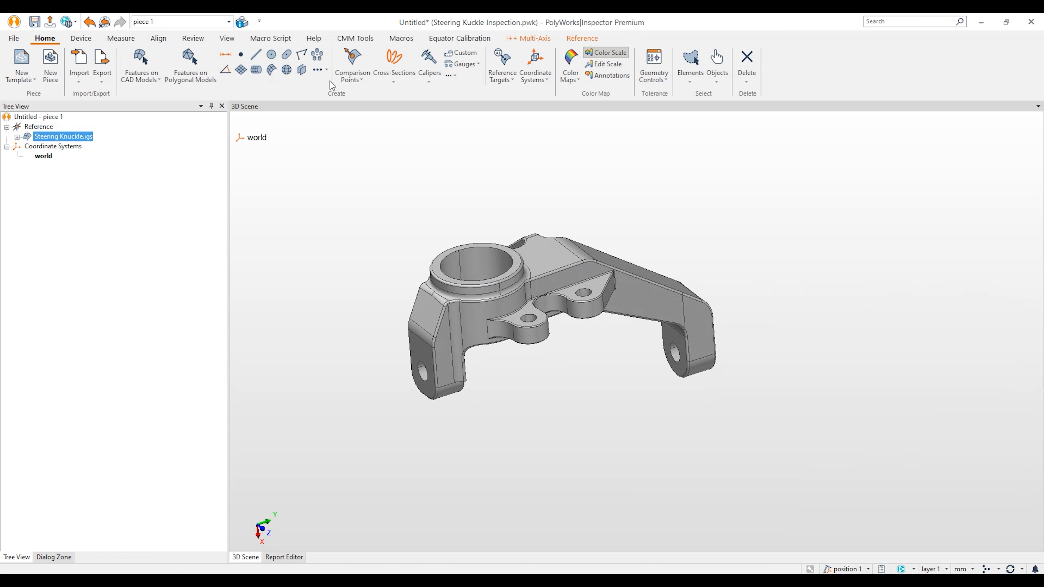
click(140, 59)
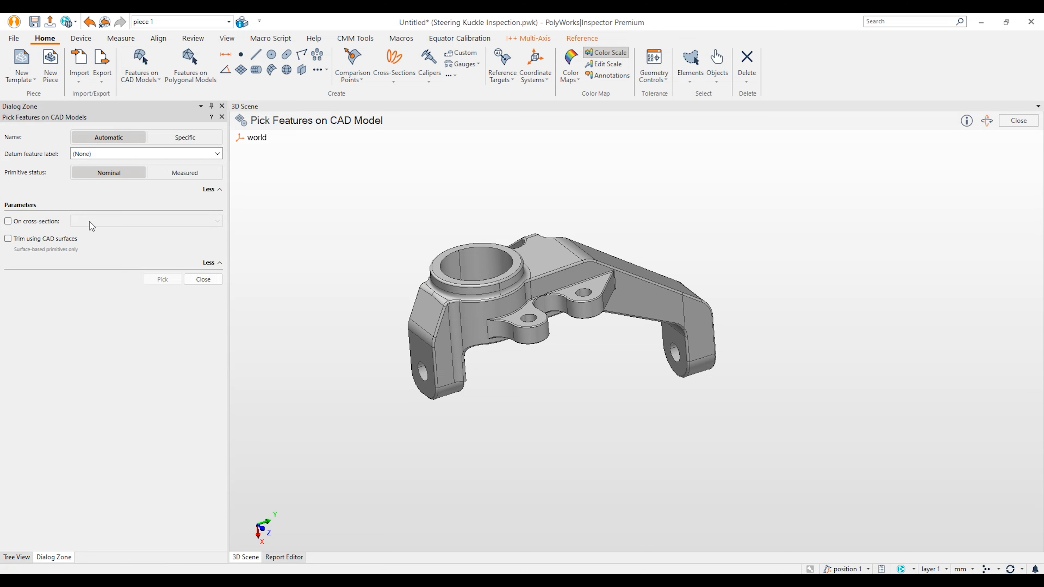
Step: Pick the side hole as datum cylinder A and its surrounding face as datum plane B
click(212, 155)
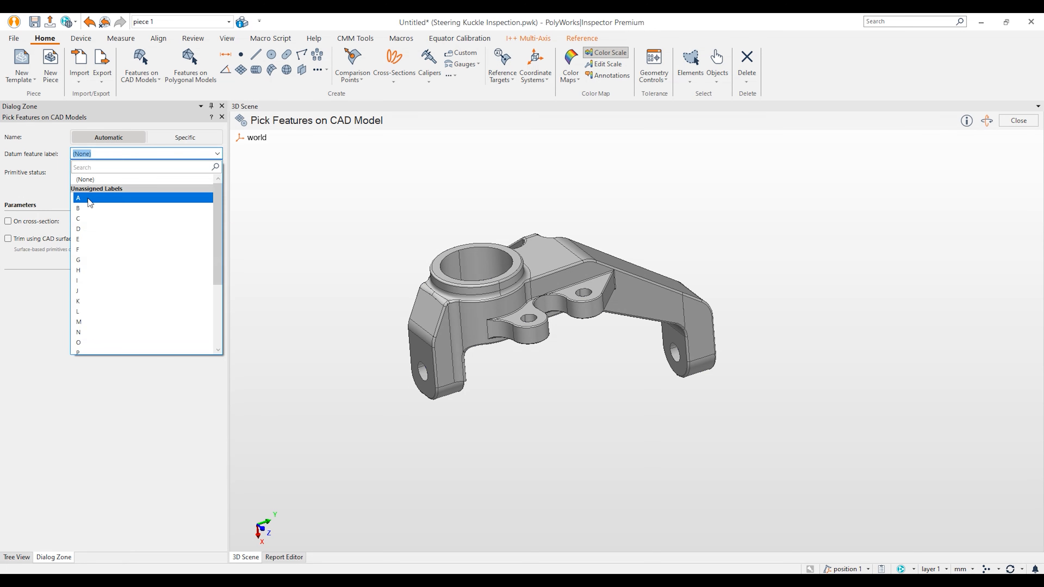
click(88, 200)
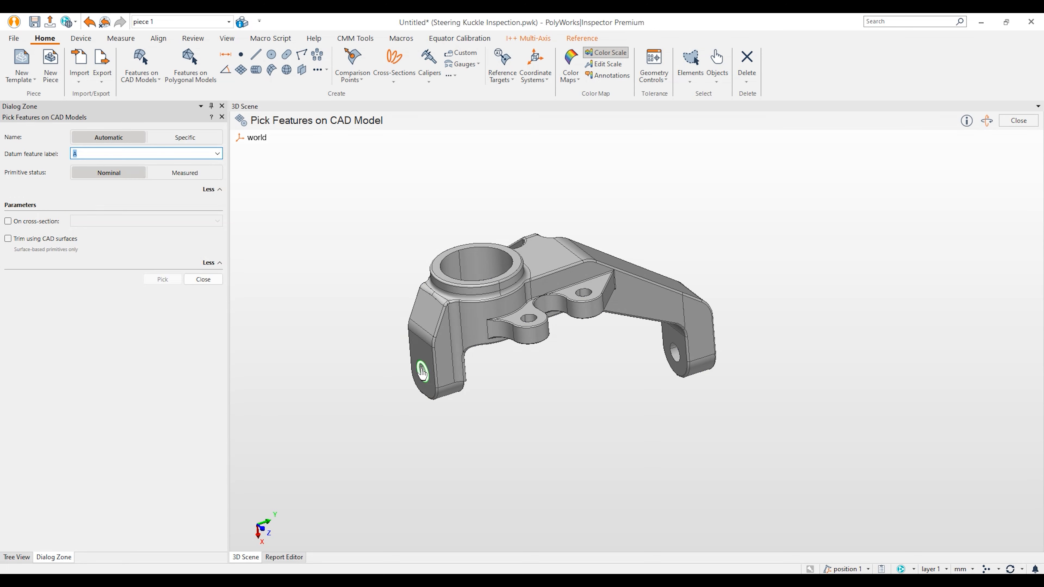
scroll(425, 374, up, 5)
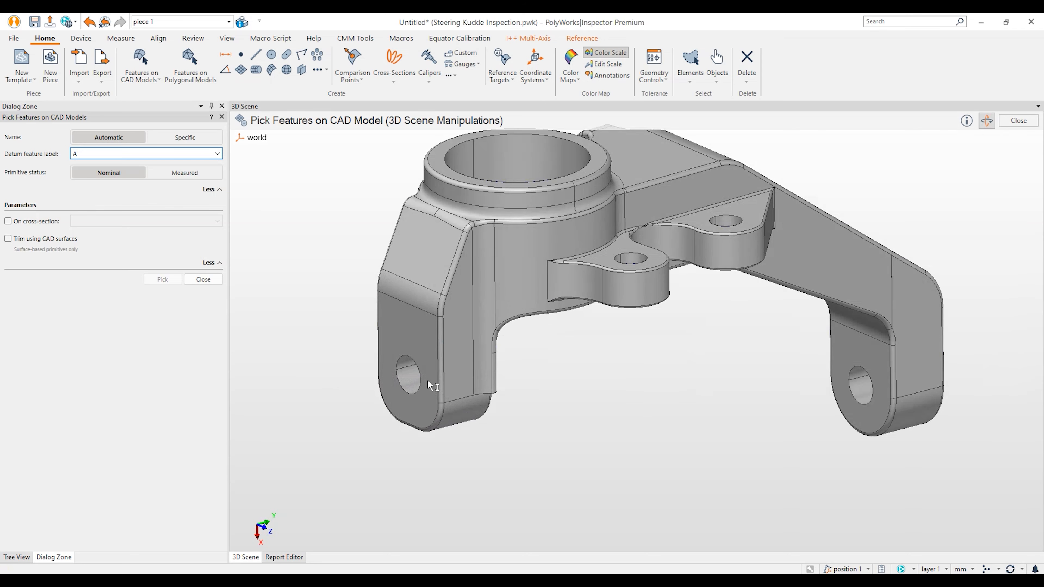
click(463, 362)
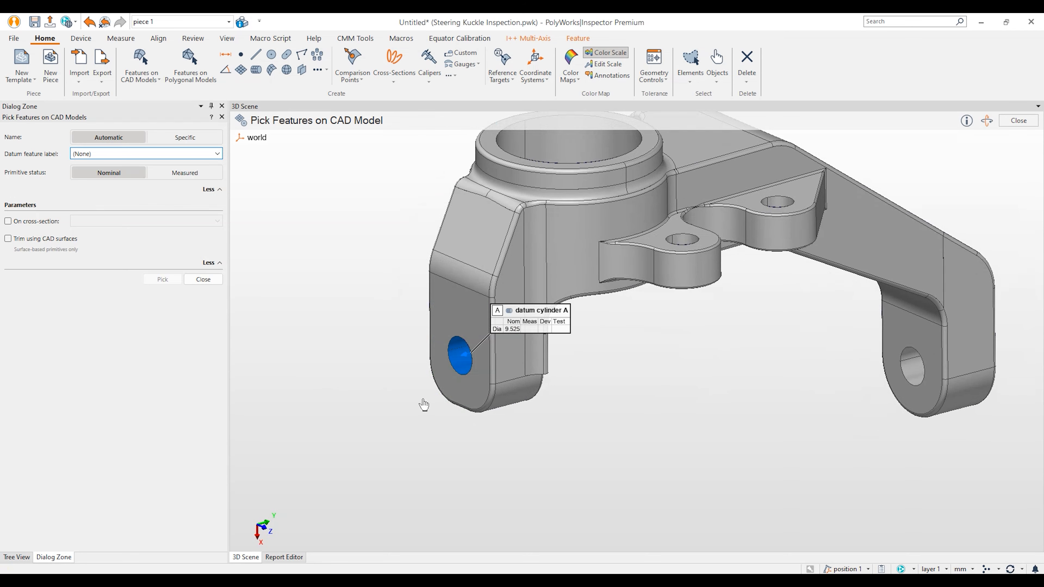
click(217, 153)
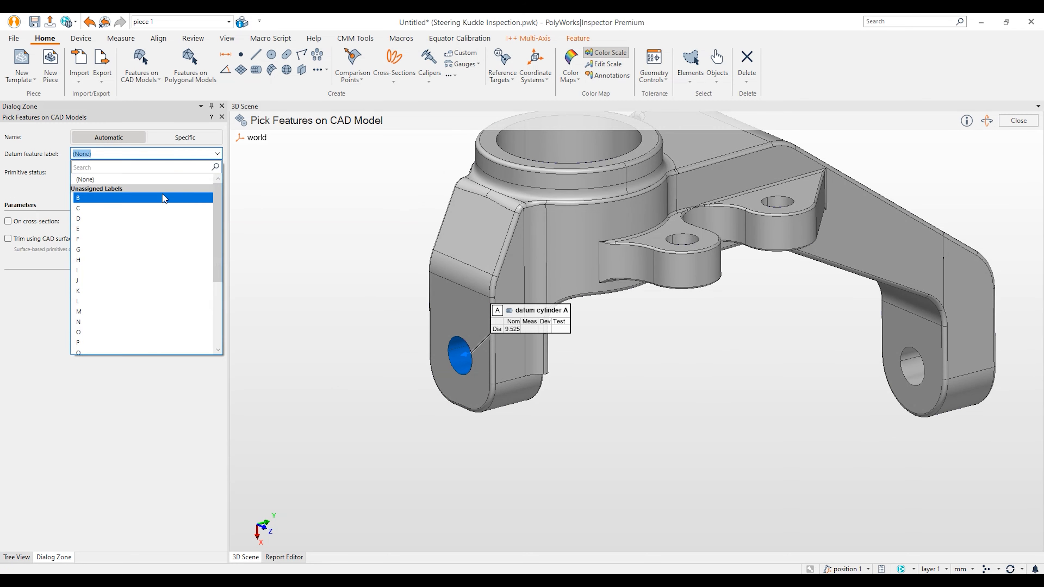
click(162, 196)
click(440, 309)
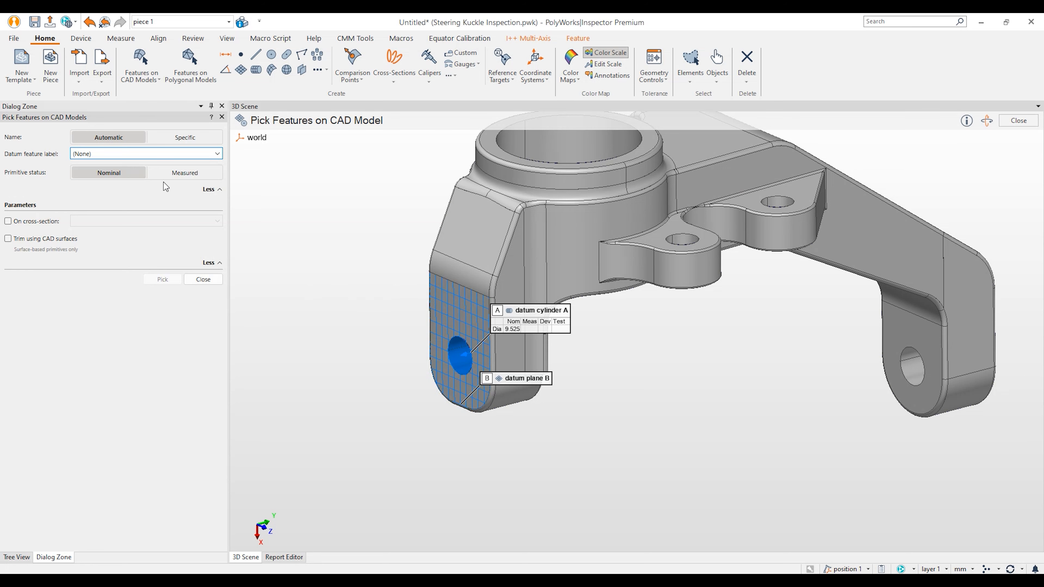
Step: Pick the large bore's top ring as datum circle C
click(222, 153)
click(150, 197)
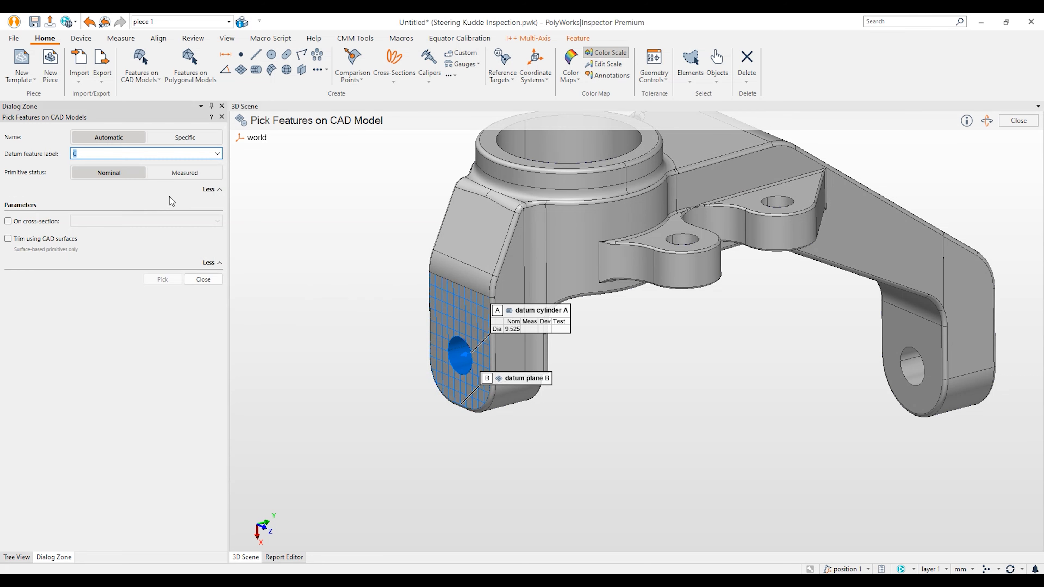
middle_drag(518, 250, 456, 337)
drag(494, 305, 497, 315)
key(space)
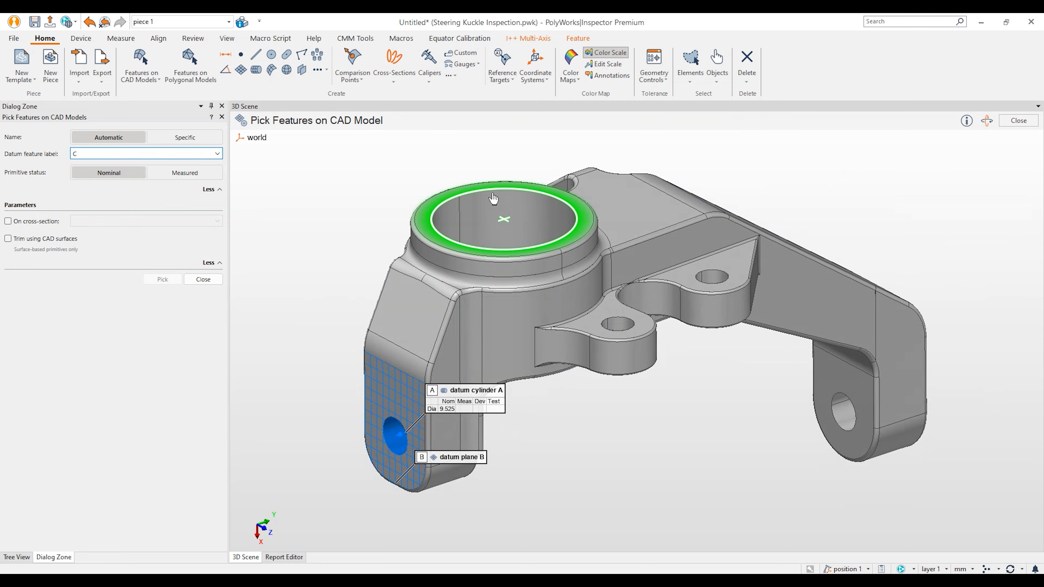
click(493, 198)
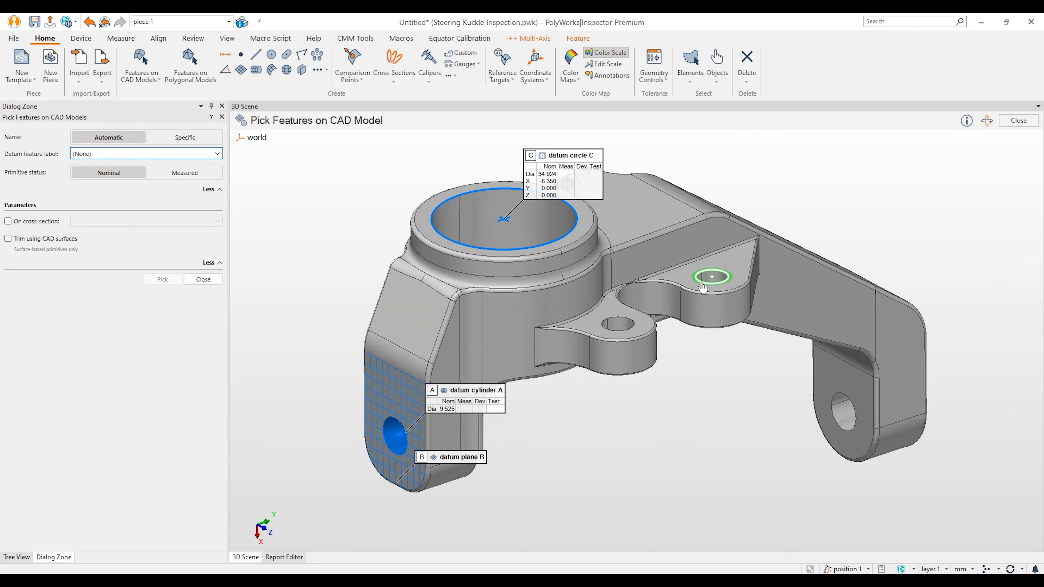
Step: Pick the upper and lower flange holes as circle 1 and circle 2
click(713, 282)
click(620, 329)
mouse_move(618, 328)
middle_down()
mouse_move(598, 473)
mouse_move(612, 510)
middle_up()
drag(569, 263, 522, 387)
middle_drag(588, 295, 561, 342)
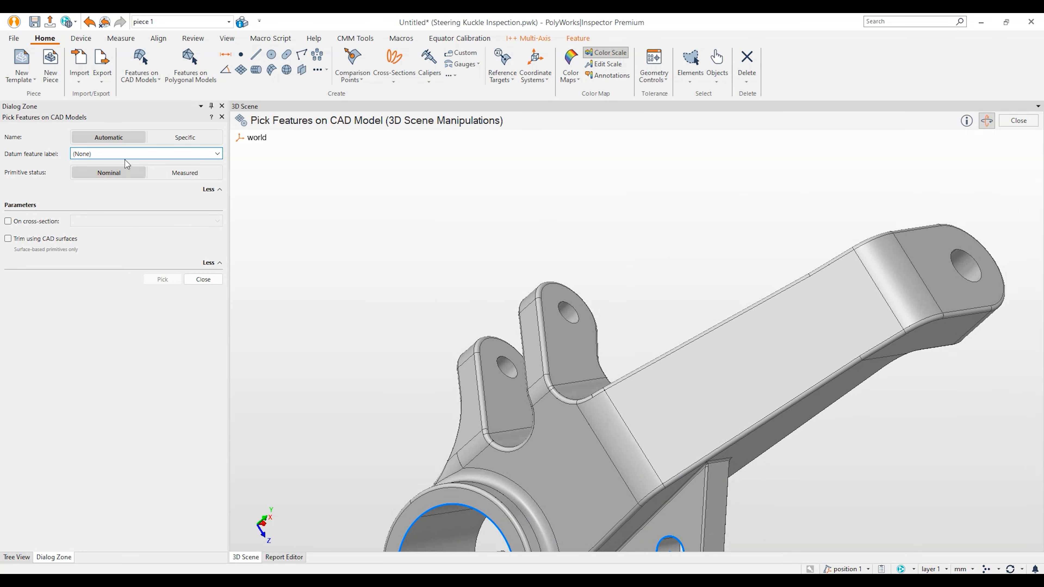
Step: Pick one prong hole as datum circle D and the other as circle 3
click(217, 154)
click(134, 194)
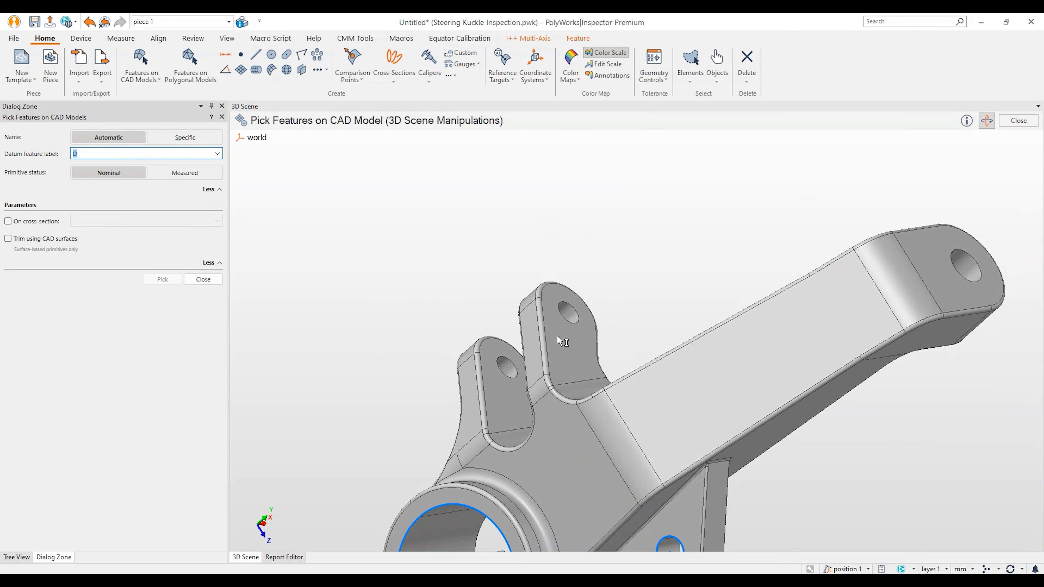
click(574, 331)
mouse_move(574, 331)
middle_down()
mouse_move(605, 345)
mouse_move(616, 412)
mouse_move(608, 415)
middle_up()
click(418, 465)
middle_drag(419, 464, 813, 491)
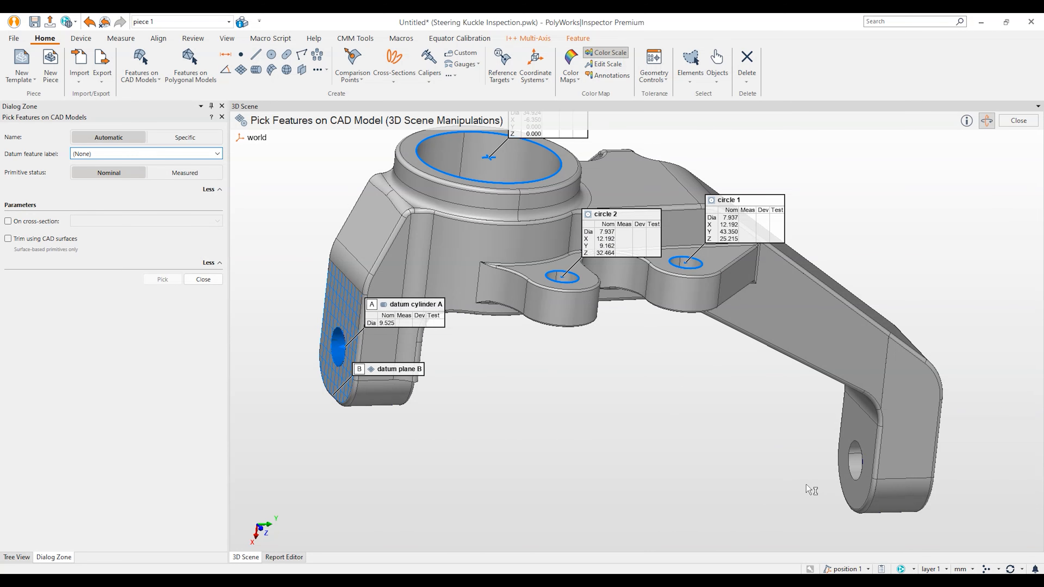
Step: Pick the arm-end hole as cylinder 1 and its end face as plane 1, then finish picking
click(857, 469)
middle_drag(857, 469, 840, 422)
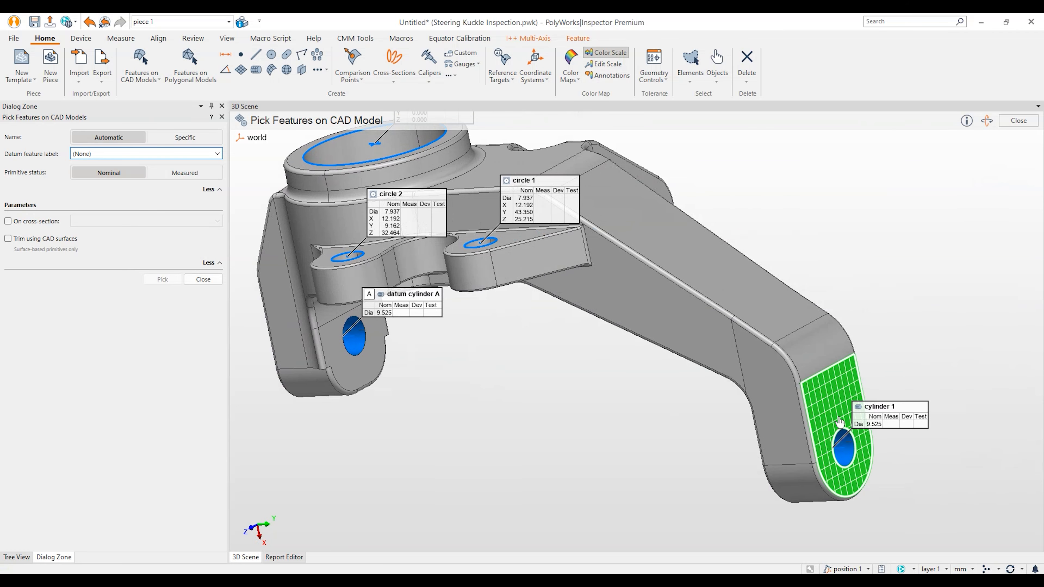
click(838, 419)
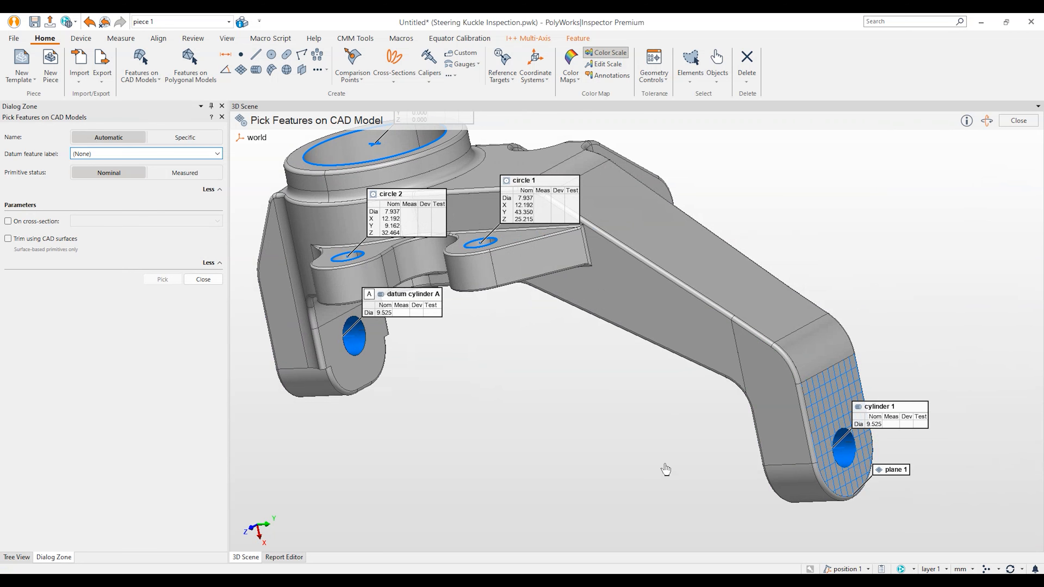
right_click(641, 370)
middle_drag(701, 334, 353, 274)
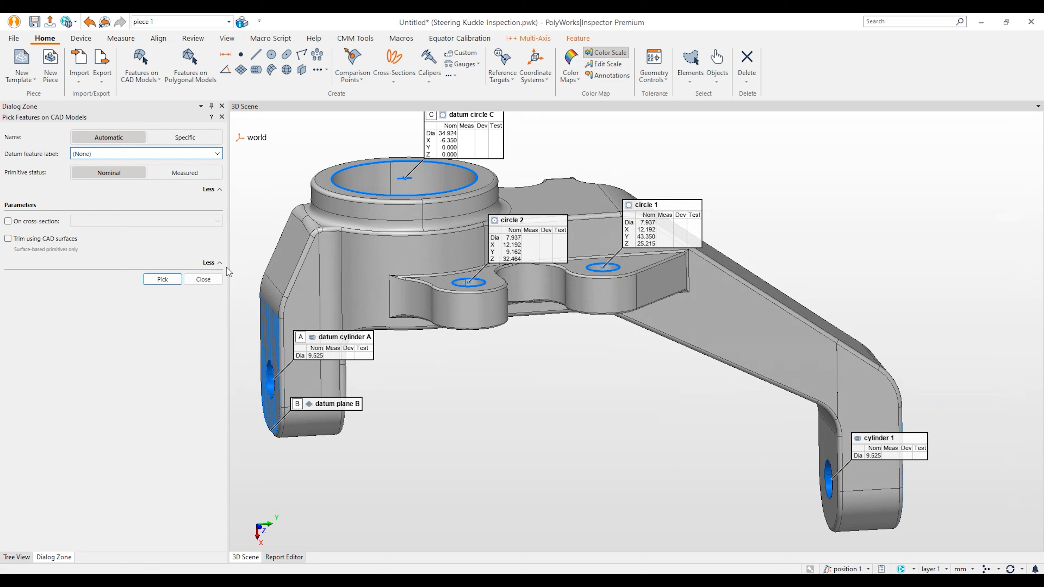
click(220, 280)
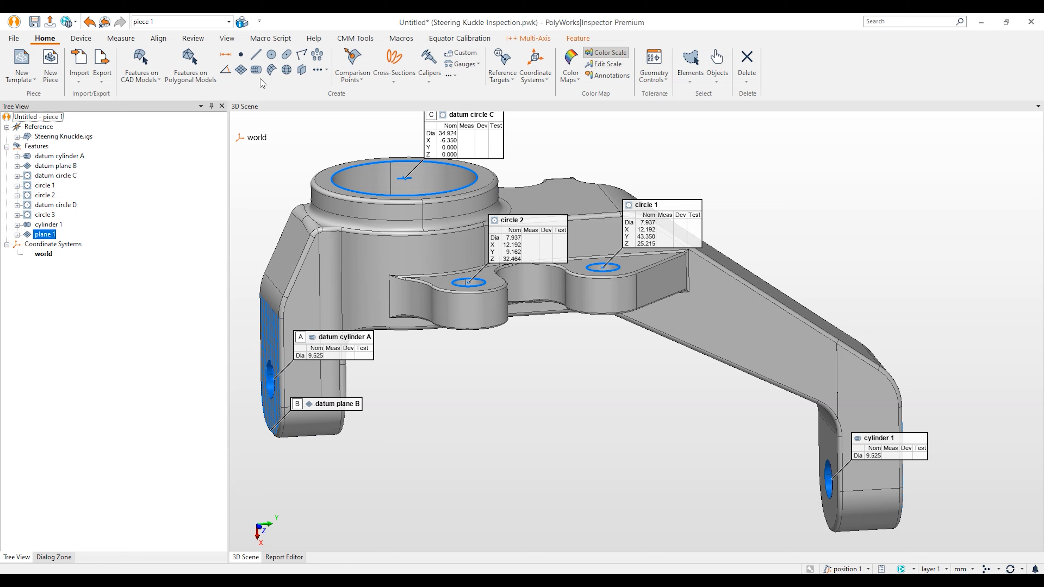
click(242, 70)
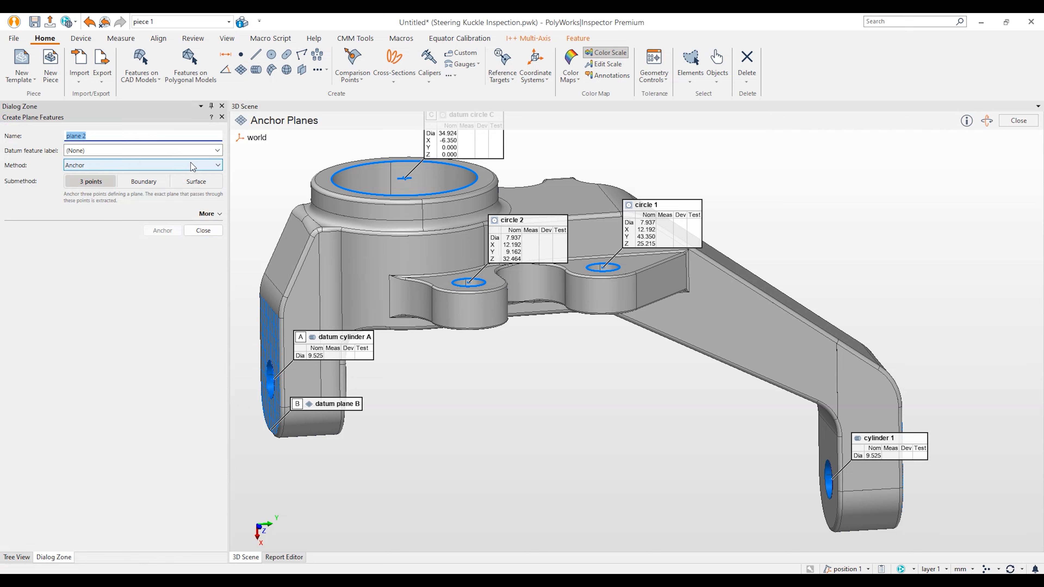
click(158, 165)
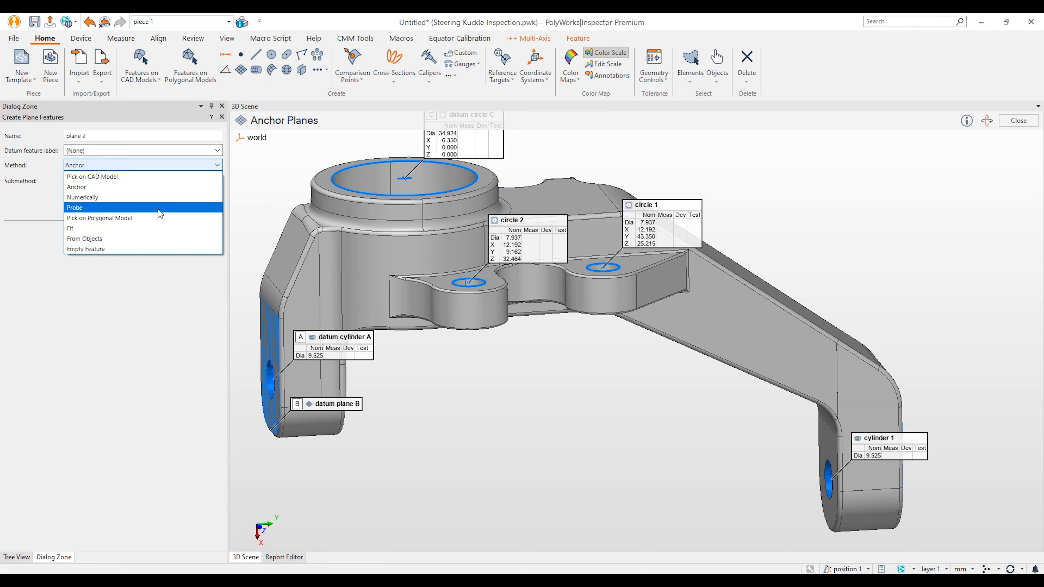
click(131, 302)
click(207, 232)
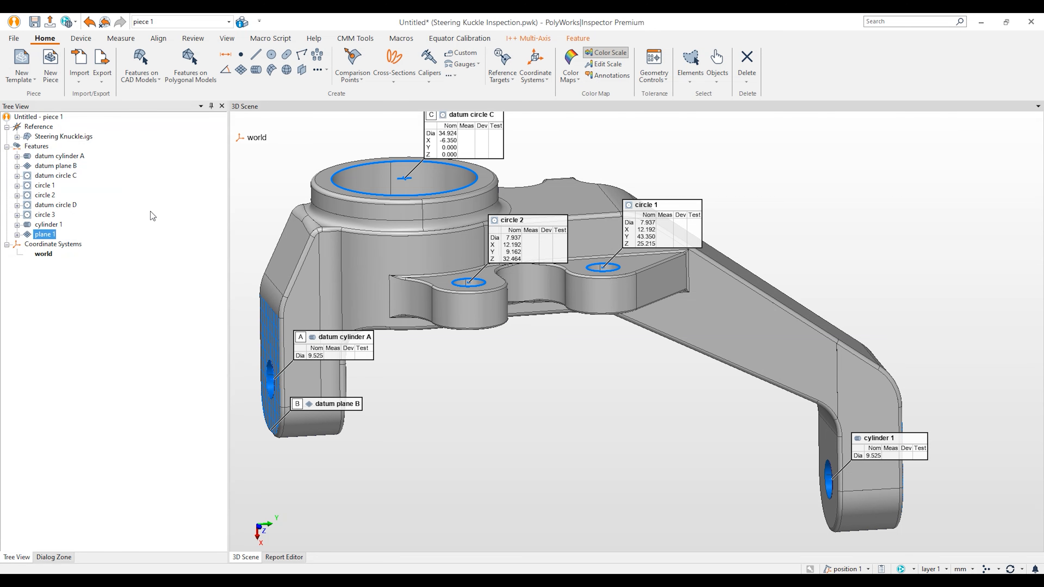
Step: Create plane 2 as the Average of Planes from datum plane B and plane 1
scroll(678, 347, down, 3)
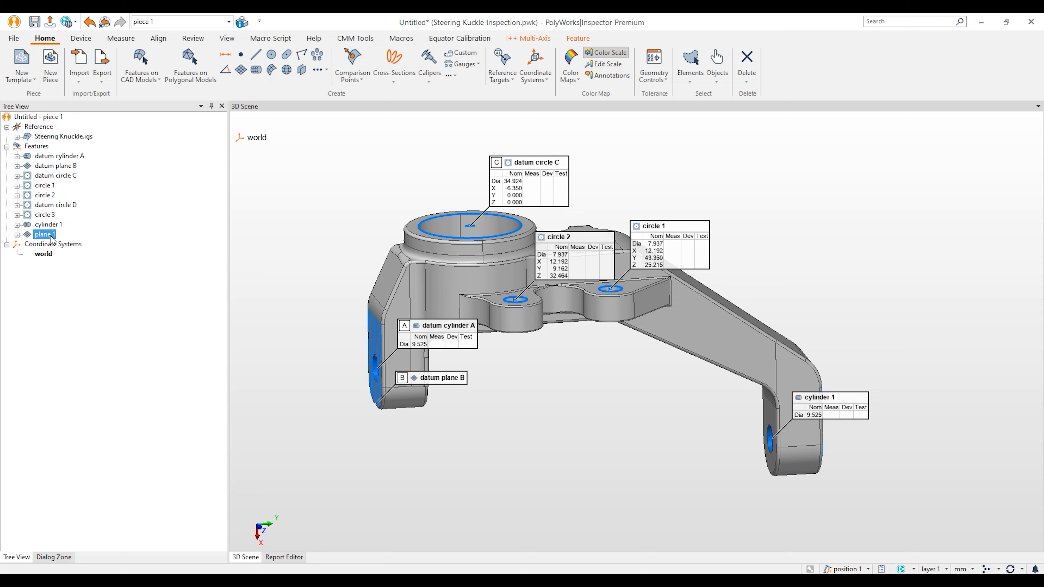
ctrl+click(56, 168)
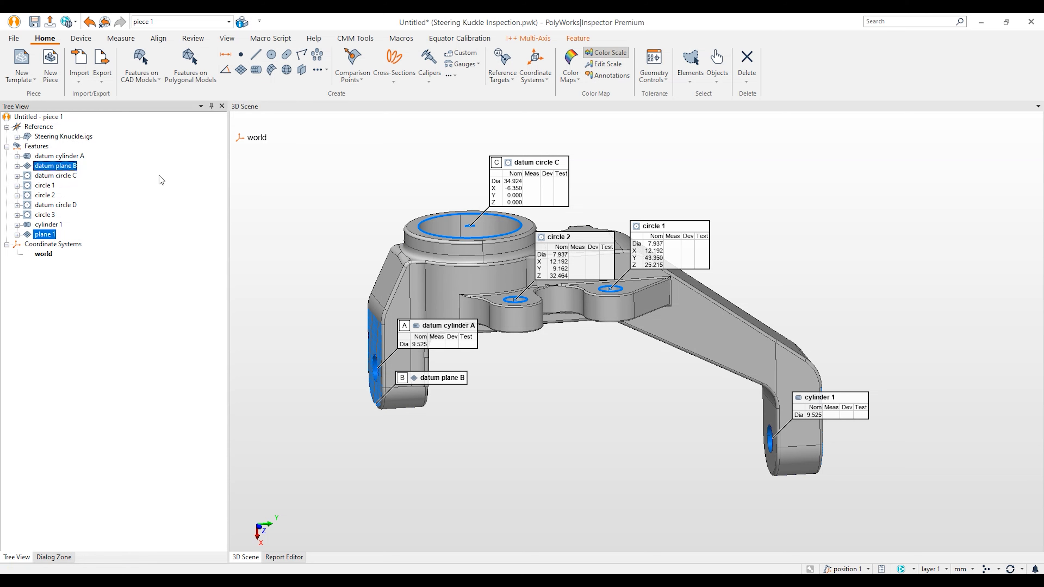
right_click(74, 168)
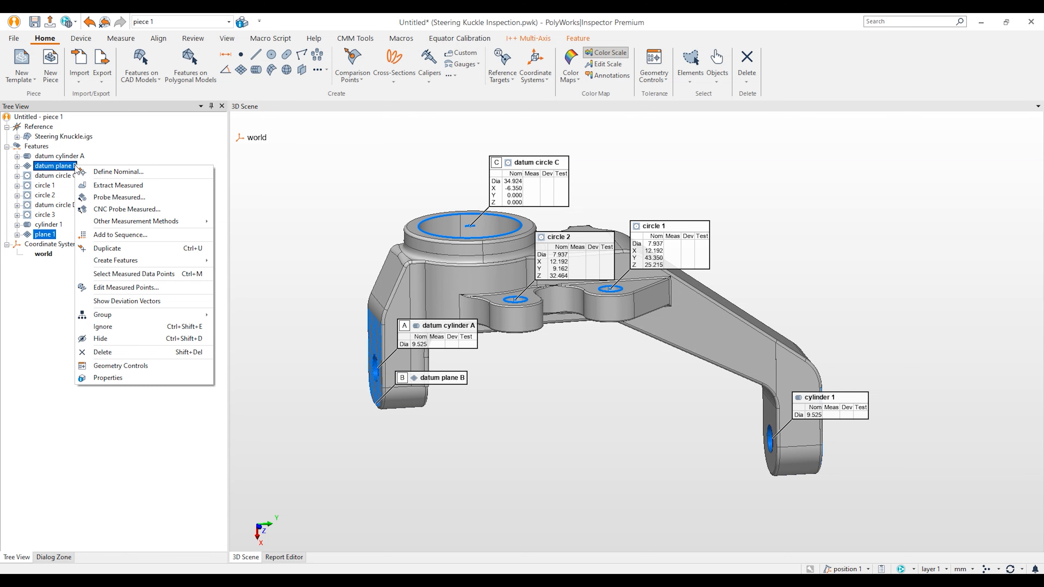
mouse_move(107, 263)
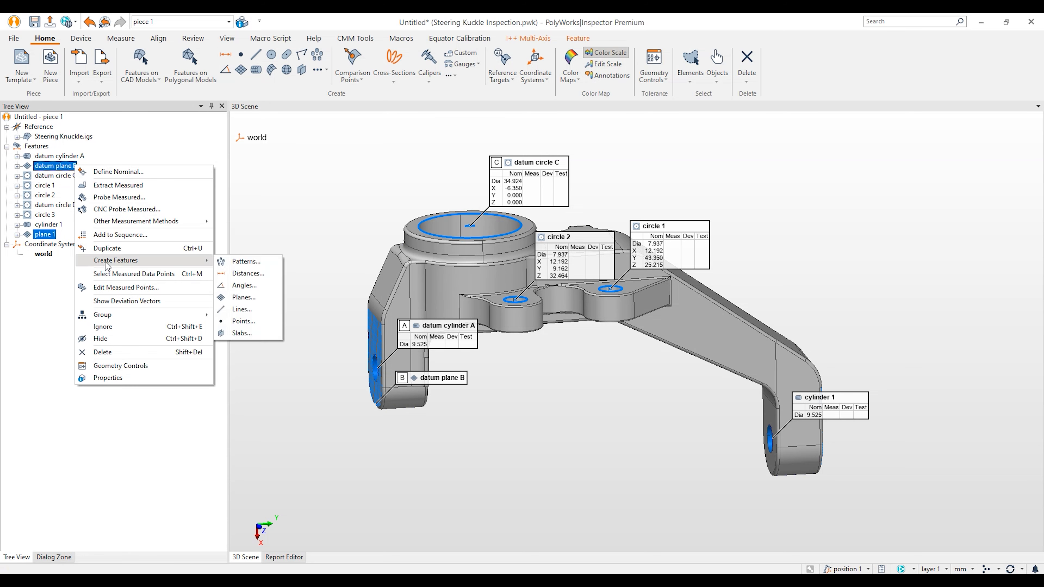
click(244, 297)
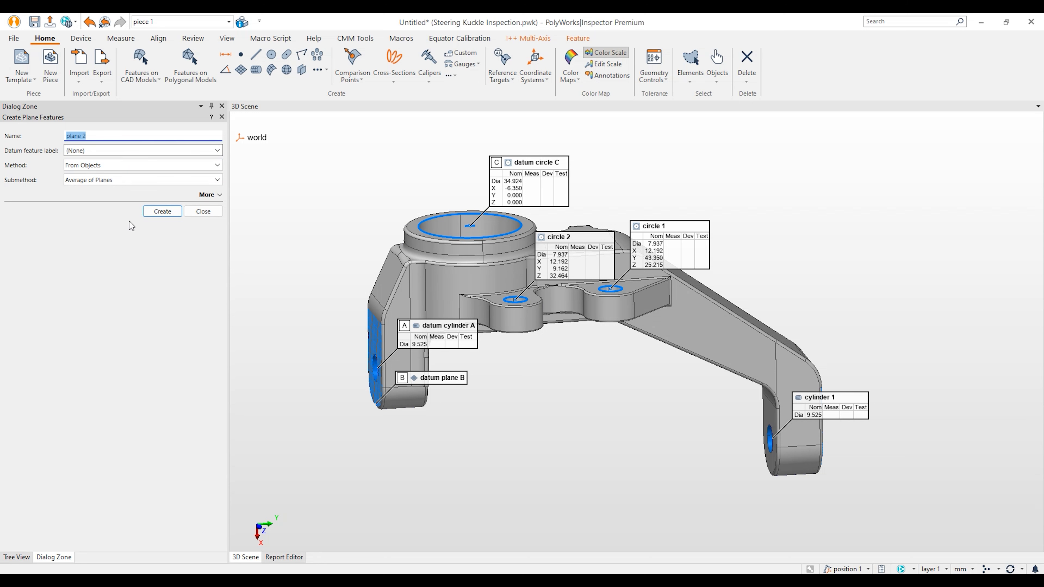
click(171, 213)
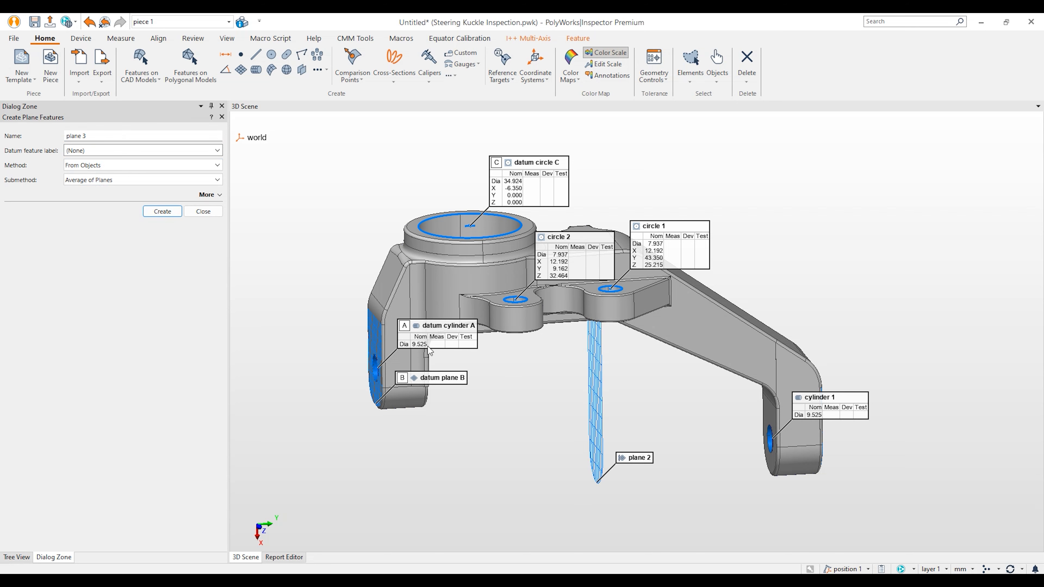
click(204, 211)
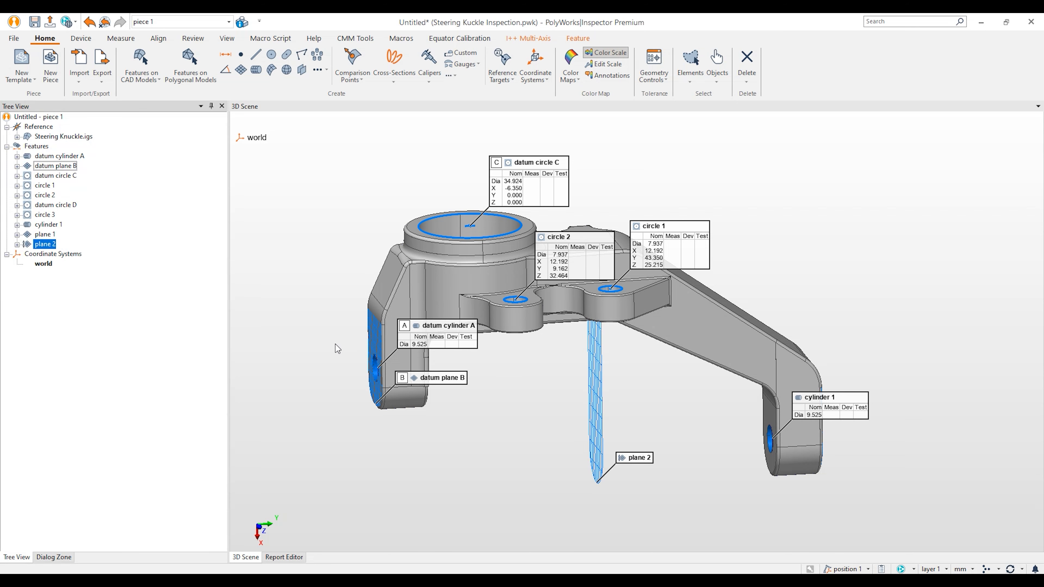
click(191, 318)
Step: In front view, create the distance from circle 1 to circle 2
drag(410, 276, 468, 310)
drag(488, 351, 511, 362)
click(263, 530)
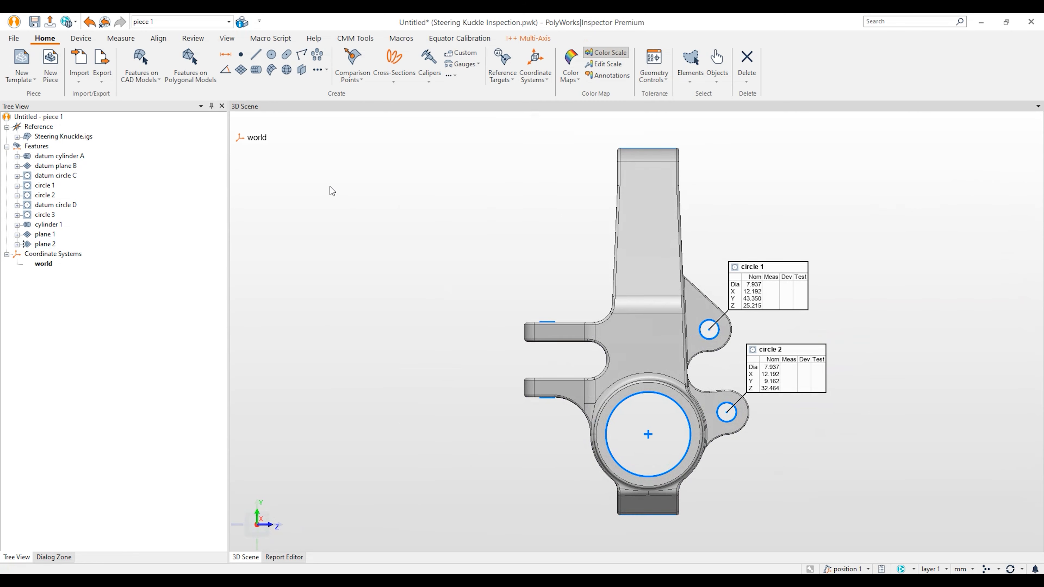
click(225, 55)
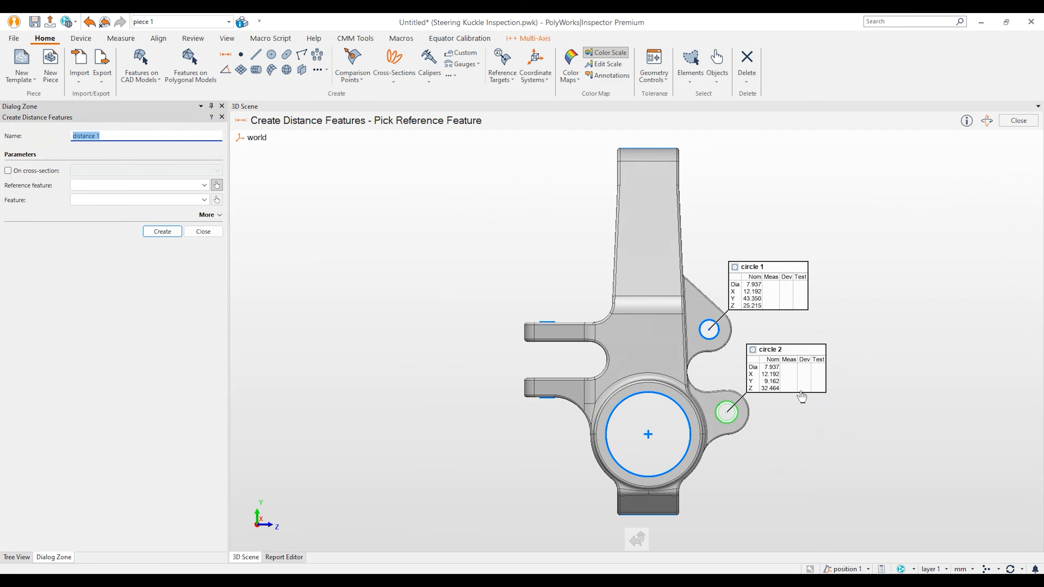
click(715, 337)
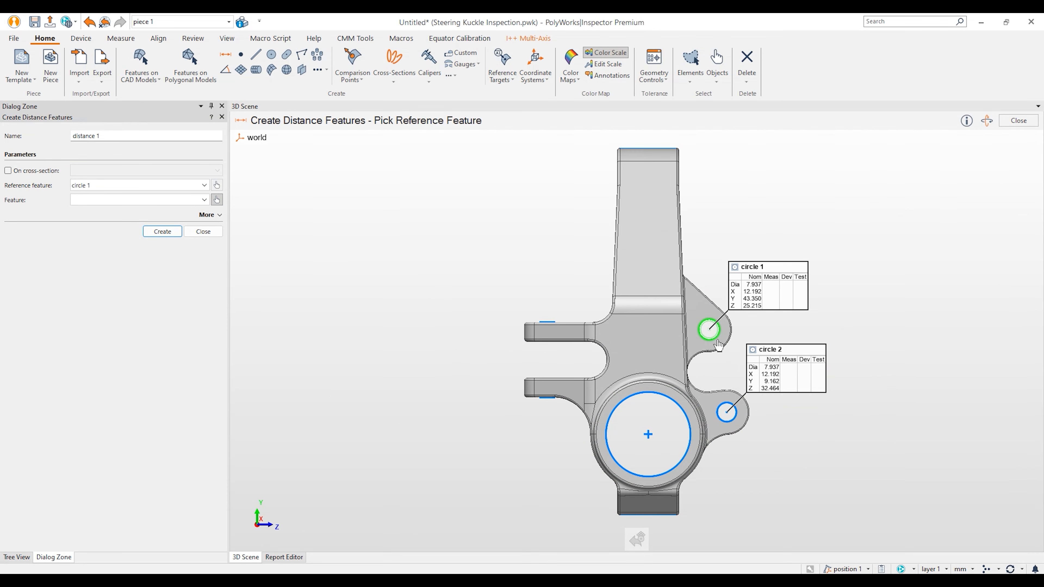
click(734, 421)
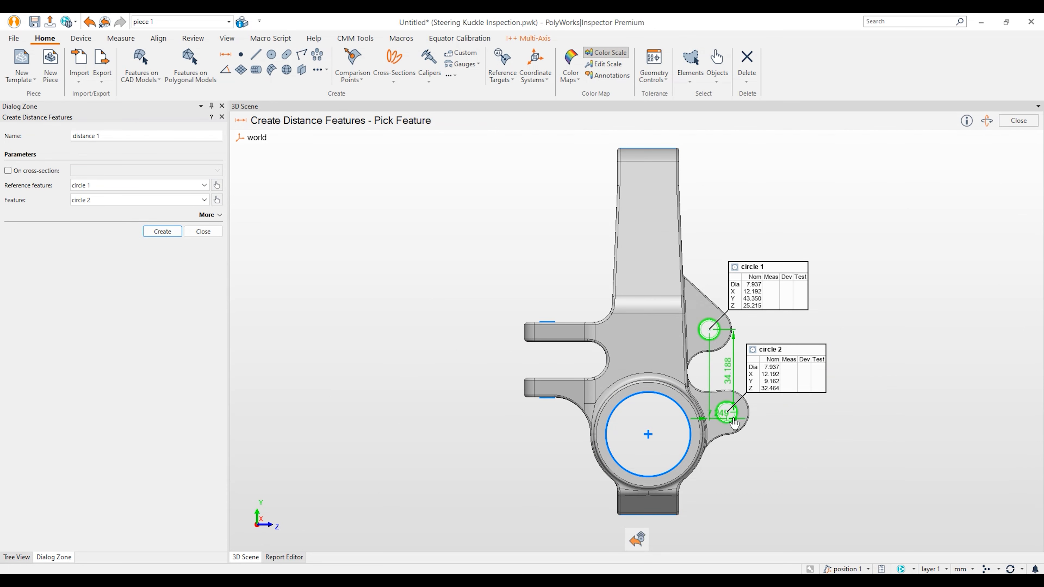
click(867, 508)
Step: Add distances from datum circle C to circle 2 (9.162, 32.464) and circle 1 (25.215, 43.350)
click(671, 490)
click(728, 413)
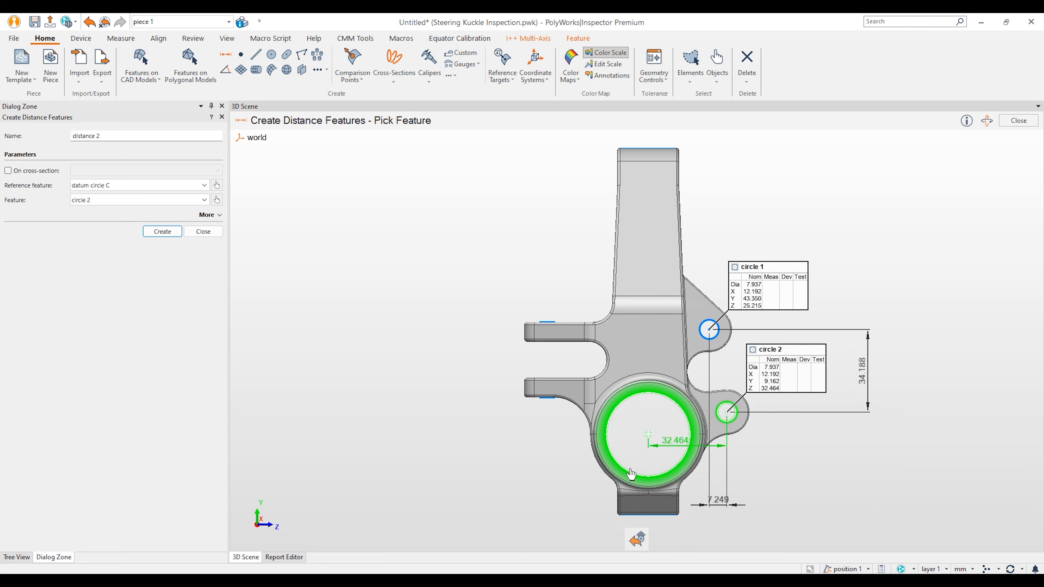
click(518, 540)
click(656, 395)
click(710, 329)
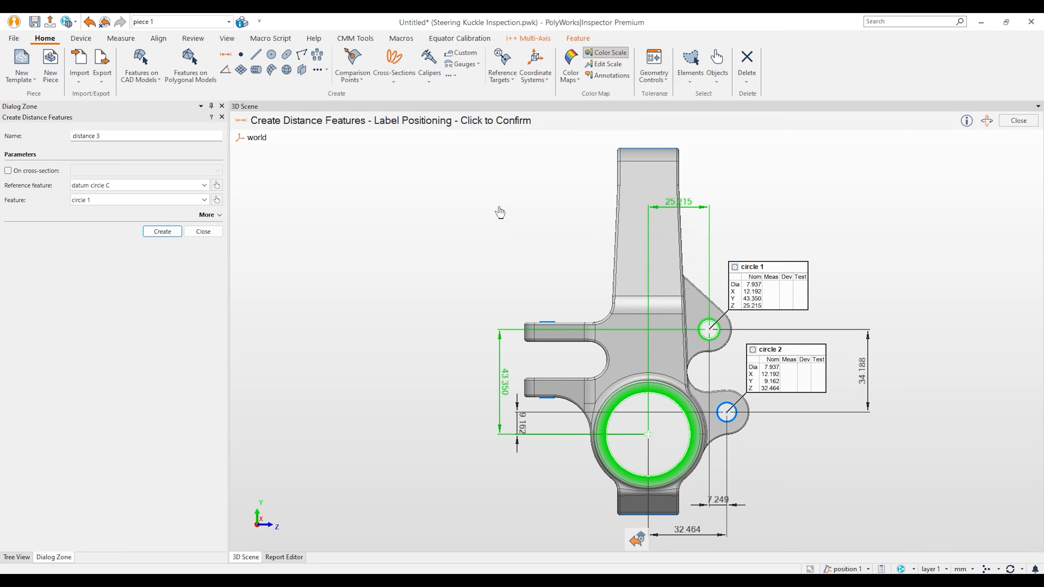
click(486, 210)
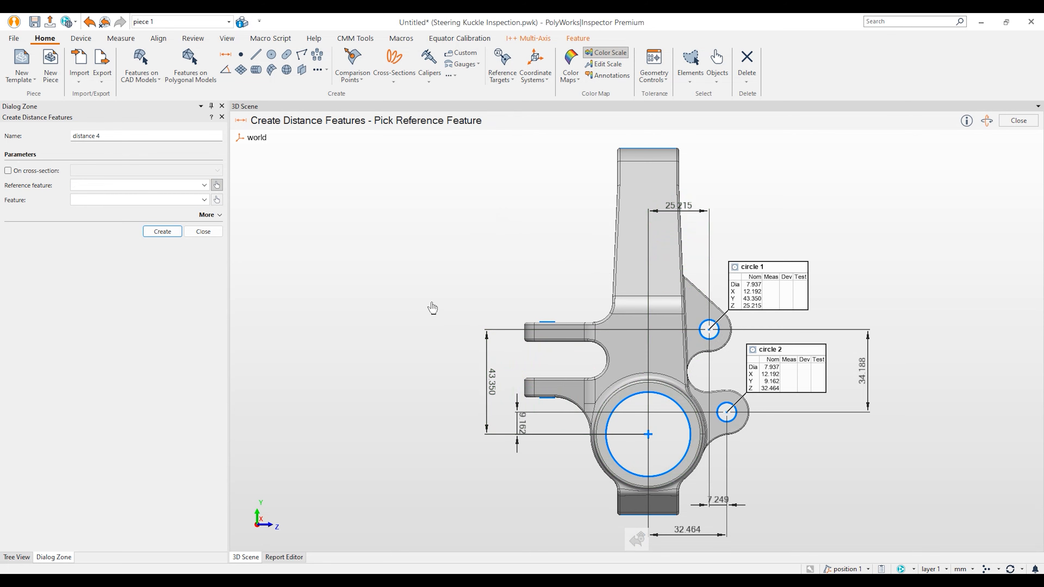
Step: Add the 151.695 distance from datum plane B to plane 1
key(space)
drag(586, 449, 603, 316)
middle_drag(596, 473, 602, 339)
drag(603, 340, 473, 279)
key(space)
click(456, 275)
key(space)
drag(574, 383, 731, 374)
key(space)
click(732, 373)
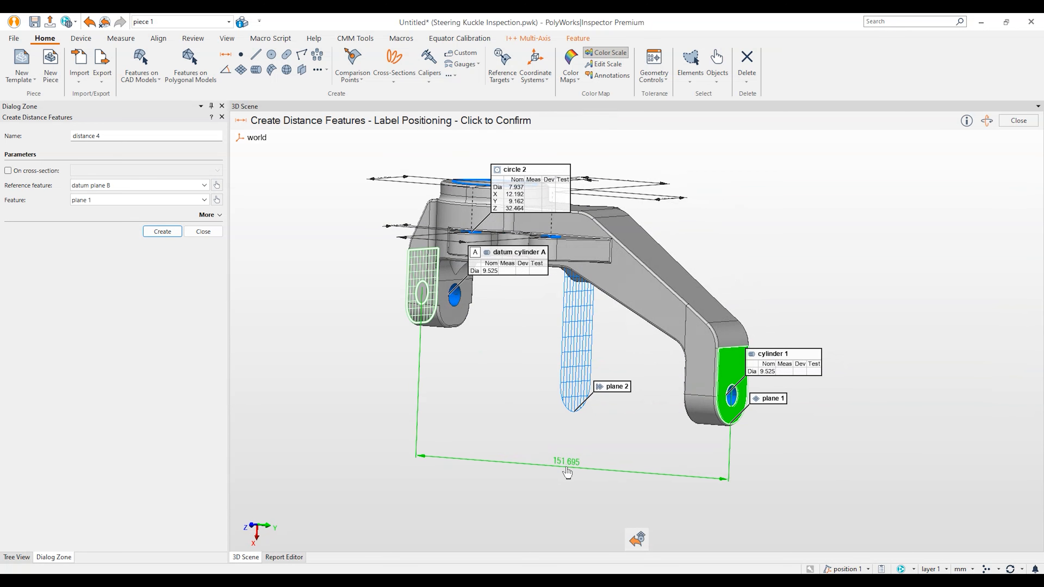
click(642, 458)
Step: Add the 32.696 distance from datum cylinder A to cylinder 1 and finish
click(452, 310)
click(726, 408)
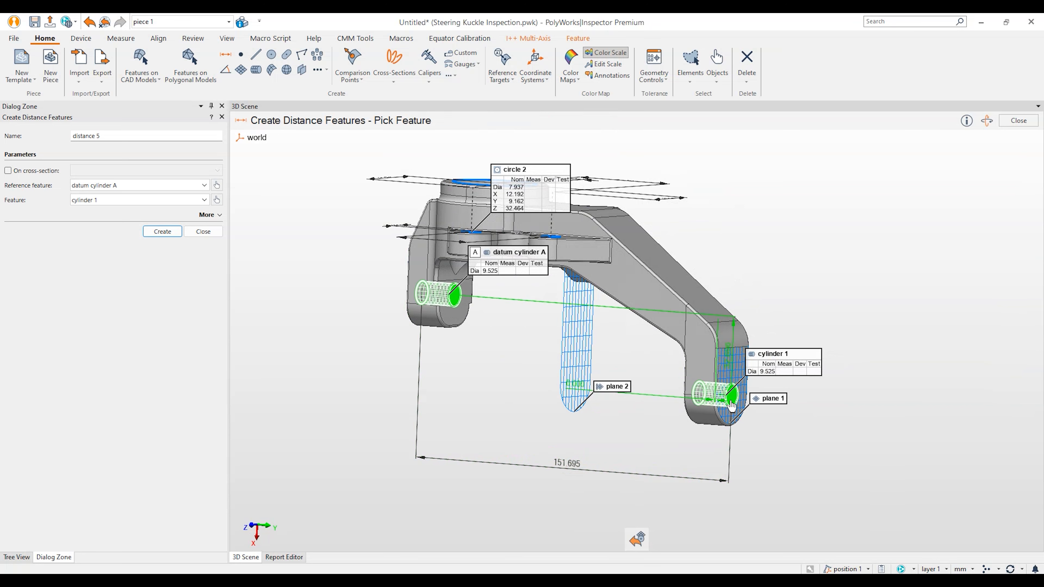
click(353, 334)
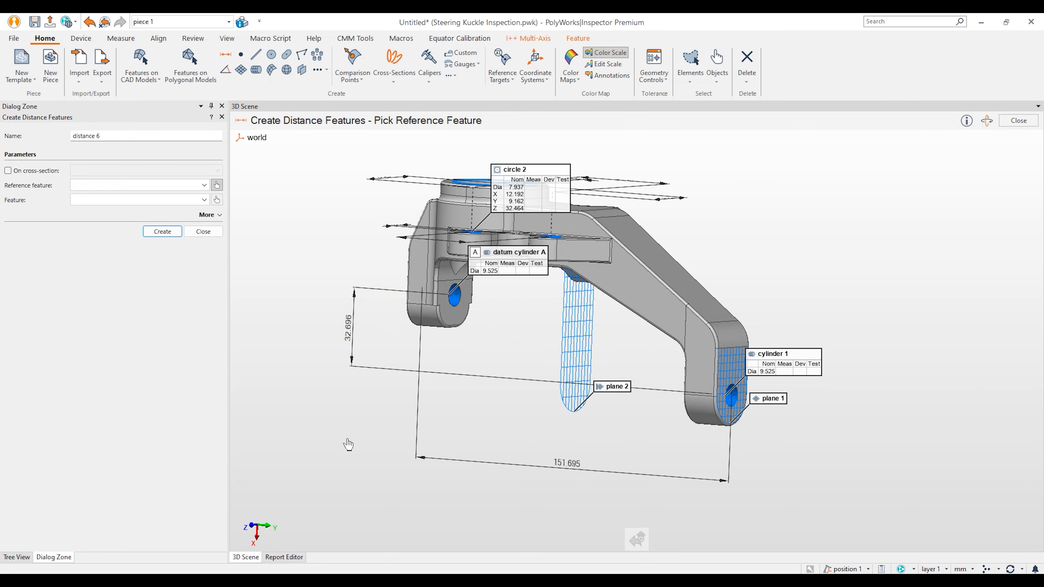
middle_drag(517, 415, 566, 407)
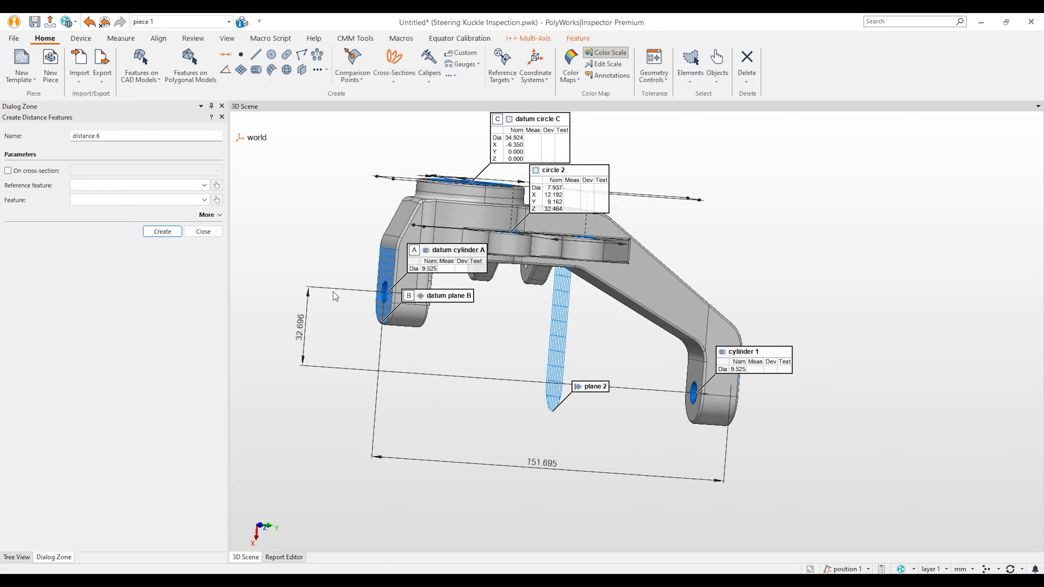
click(198, 234)
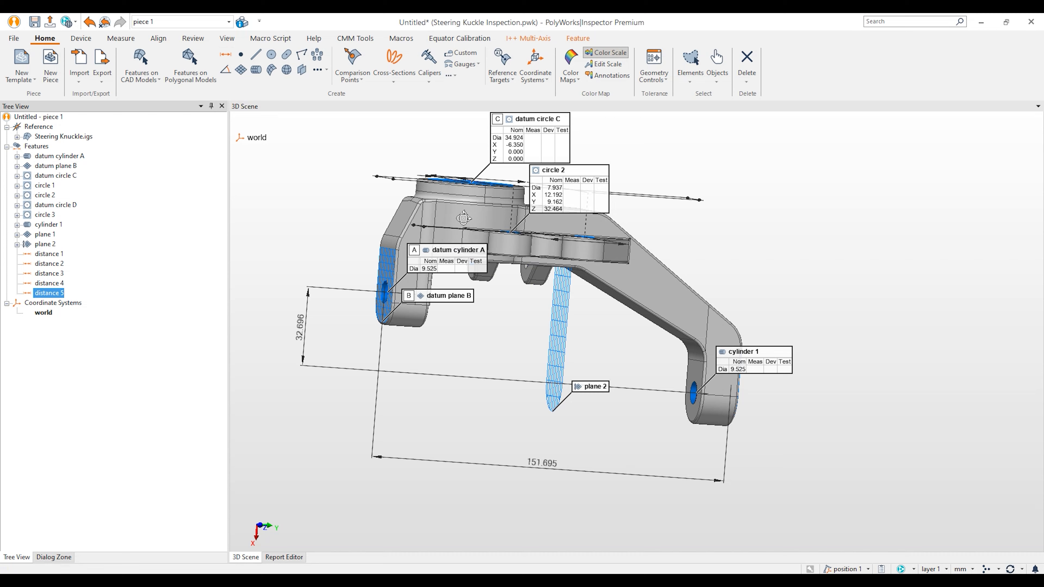
drag(462, 220, 489, 270)
middle_drag(489, 270, 524, 306)
drag(539, 294, 551, 300)
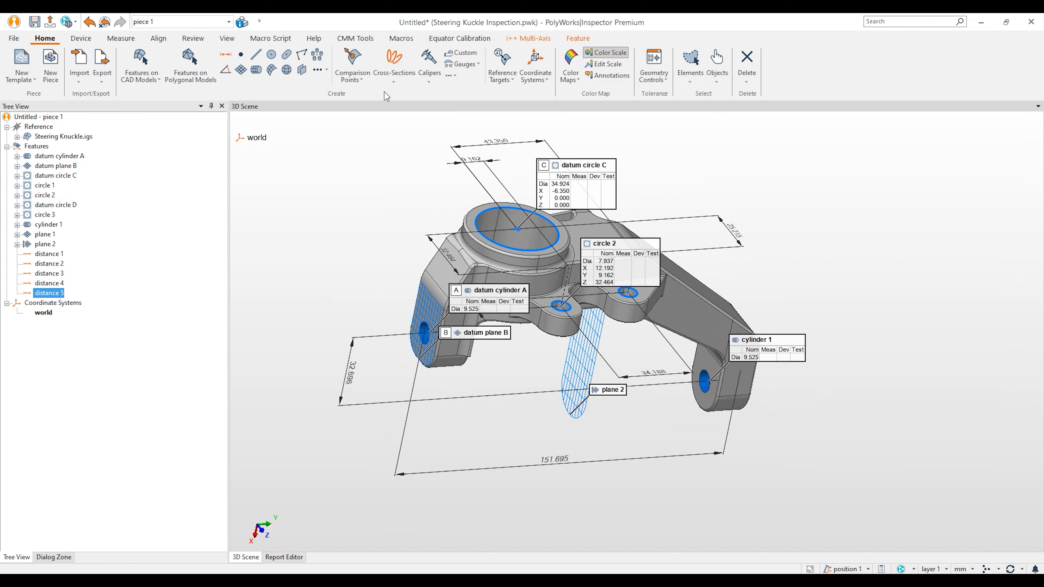
Step: Start anchored surface comparison points and place surf pt 1 to 4
click(352, 59)
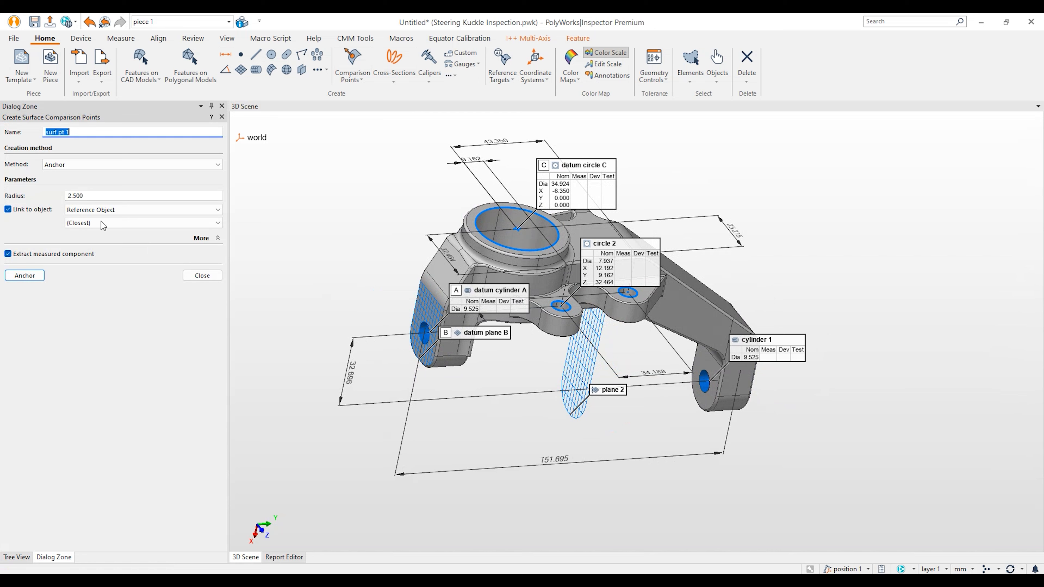
click(82, 165)
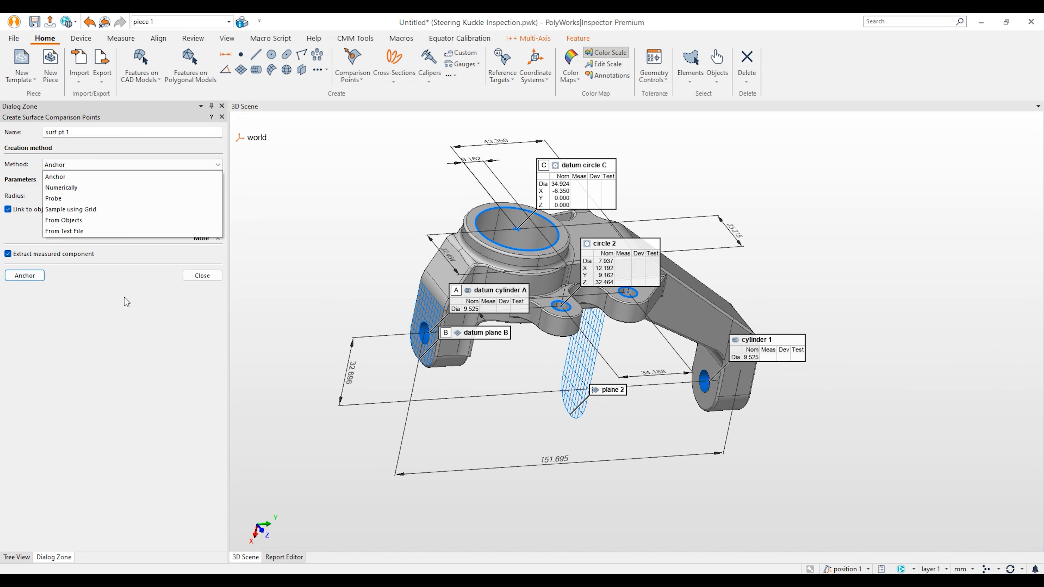
click(120, 314)
click(43, 276)
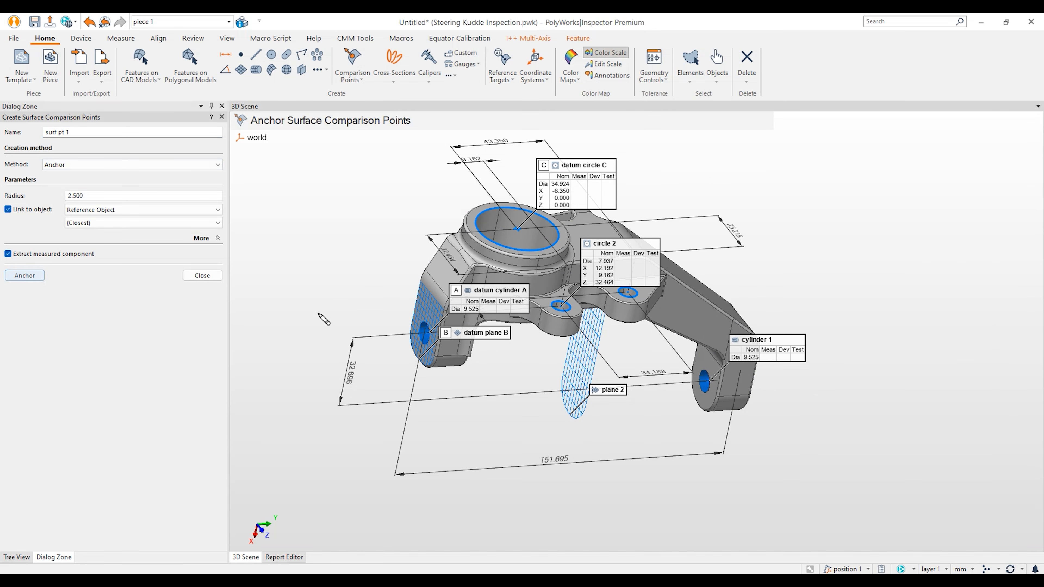
click(423, 306)
click(433, 316)
click(441, 267)
click(447, 275)
Step: Anchor surf pt 5 to 10 around the bore ring and onto the arm
key(space)
scroll(474, 252, up, 5)
drag(538, 293, 753, 332)
click(453, 274)
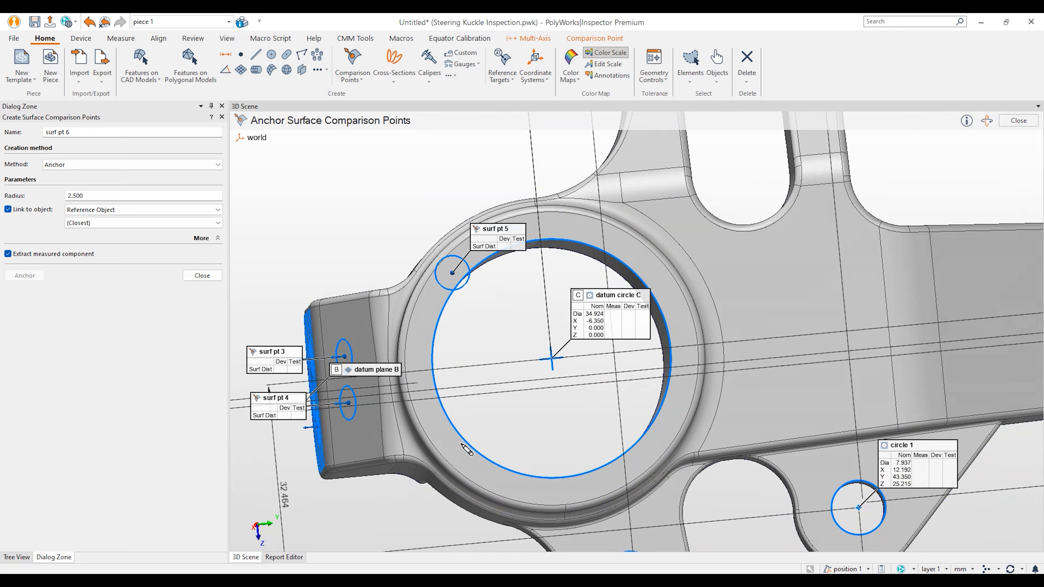
click(473, 466)
click(627, 250)
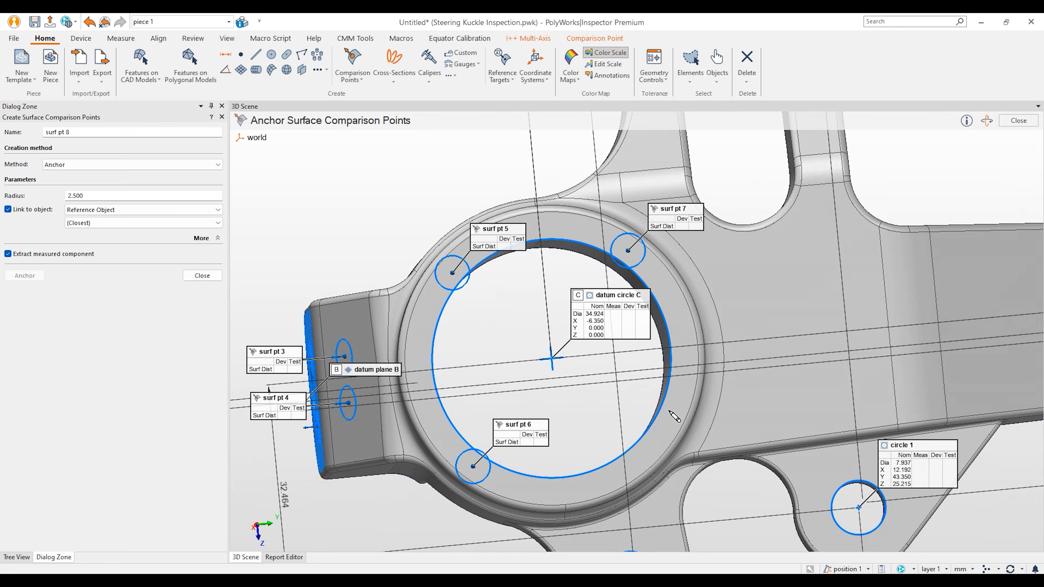
click(663, 426)
click(777, 277)
click(798, 376)
Step: Anchor surf pt 11 to 16 along the arm and on its end face
key(space)
middle_drag(832, 362, 683, 341)
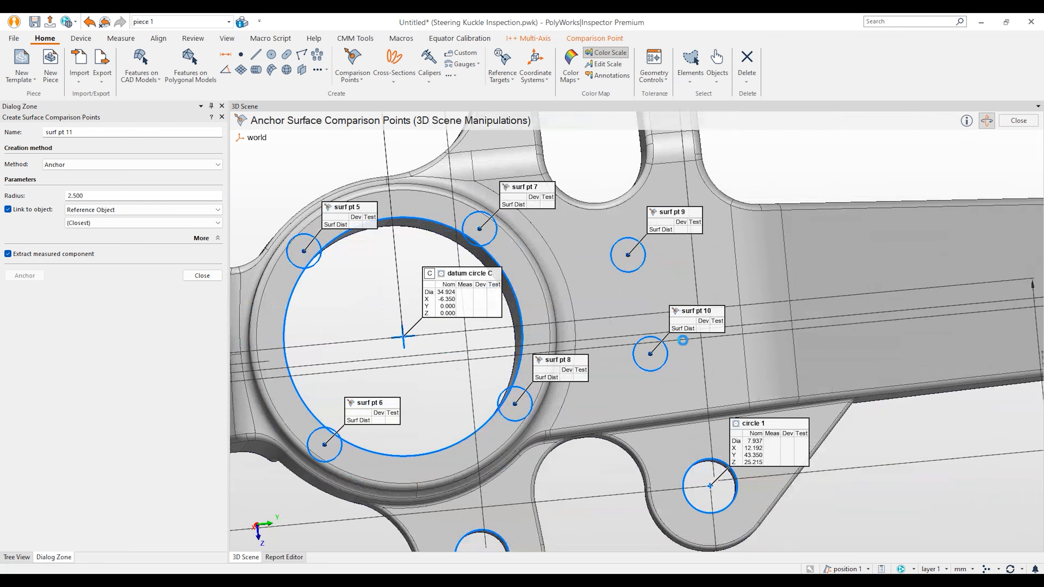
drag(683, 341, 723, 337)
middle_drag(890, 323, 674, 349)
key(space)
click(618, 267)
click(640, 359)
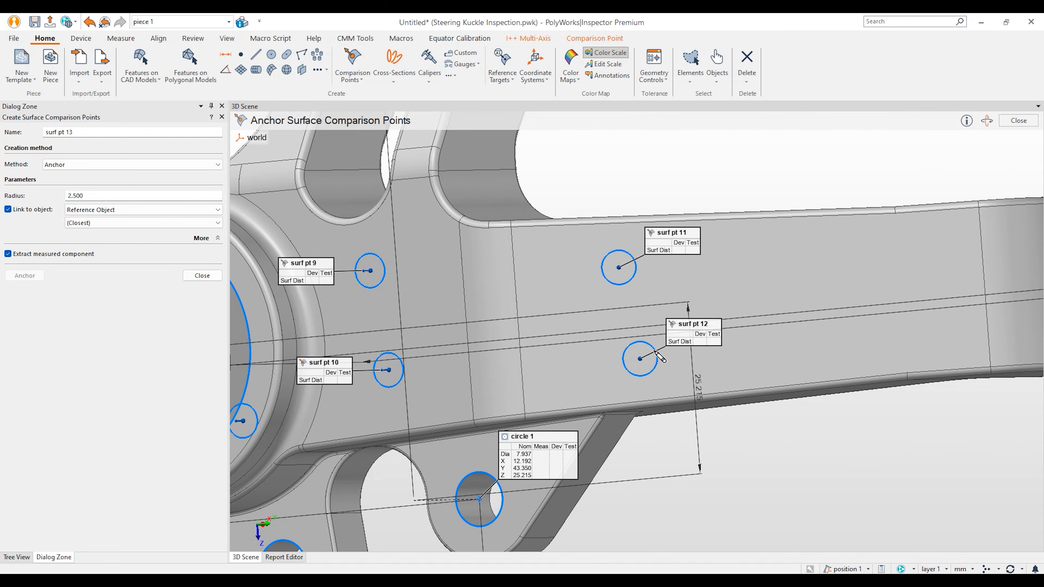
click(778, 264)
click(800, 336)
key(space)
middle_drag(938, 332, 692, 353)
key(space)
click(832, 265)
click(837, 329)
Step: Anchor surf pt 17 to 20 on the arm's top and side, then finish
key(space)
drag(719, 323, 425, 210)
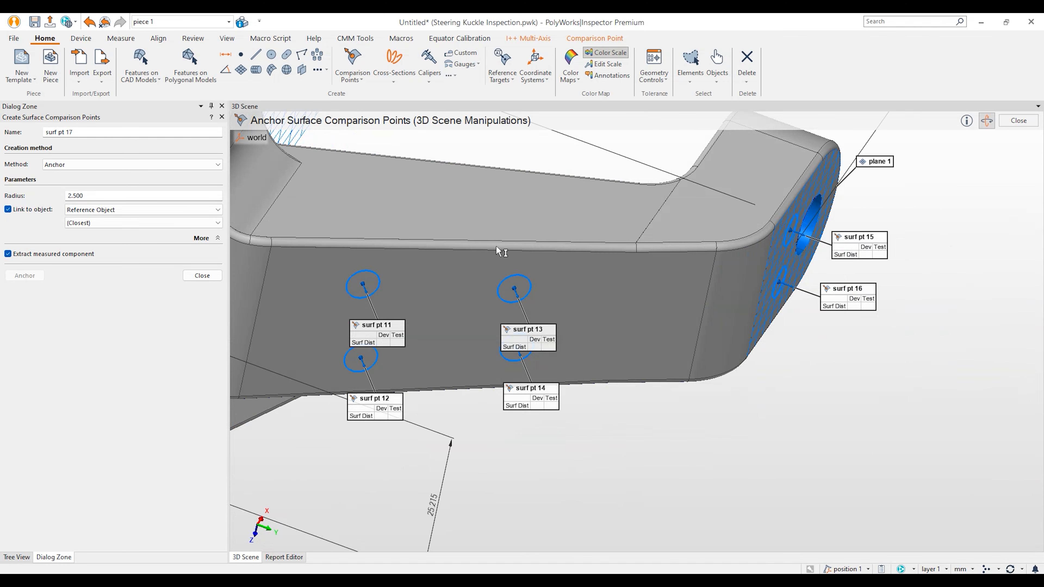
key(space)
click(466, 199)
click(758, 171)
key(space)
drag(719, 314, 495, 327)
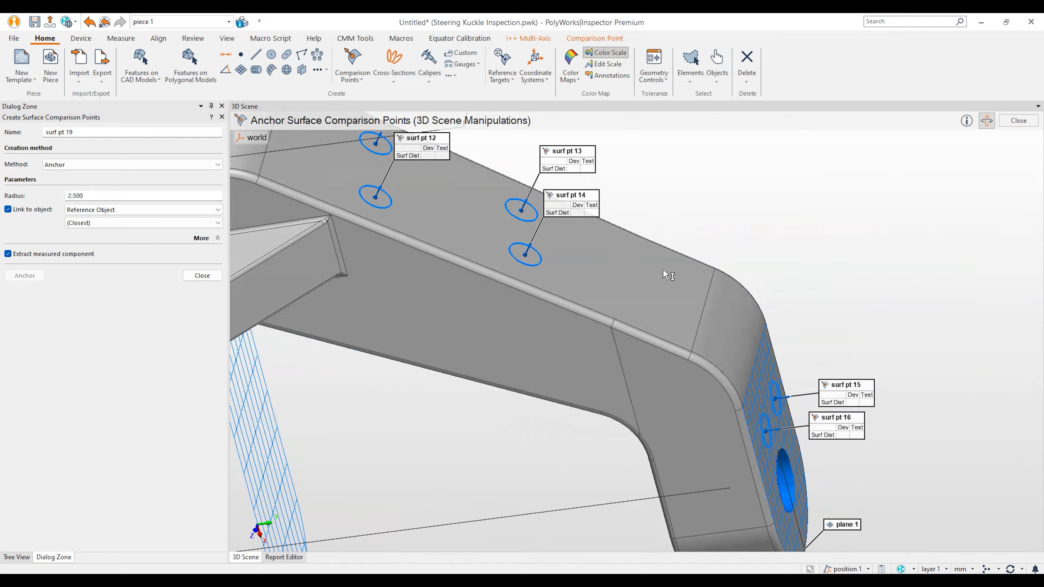
key(space)
click(471, 321)
click(721, 483)
key(space)
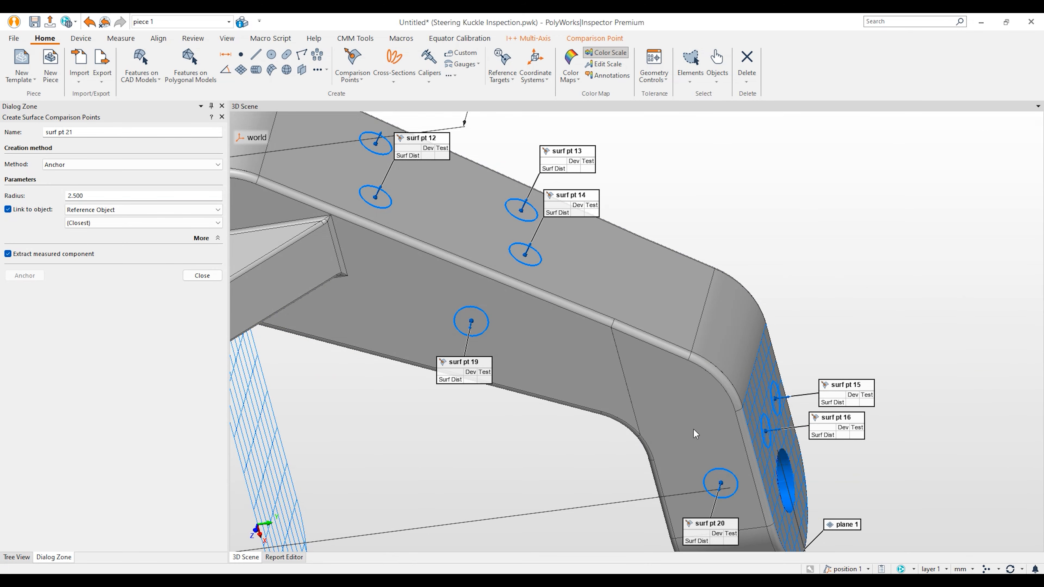
right_drag(662, 269, 658, 456)
right_drag(659, 373, 659, 424)
middle_drag(541, 306, 777, 341)
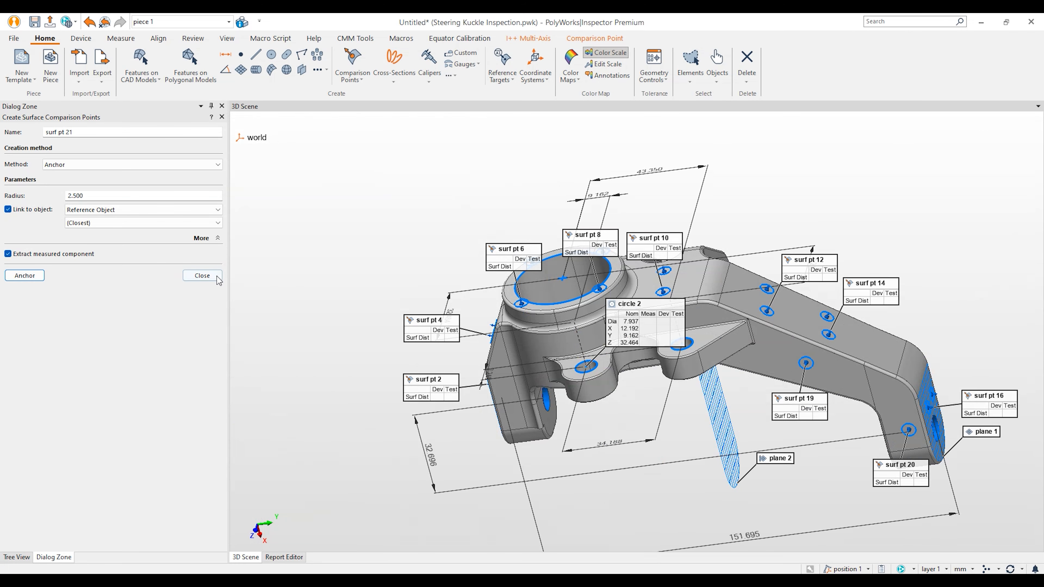
click(202, 275)
drag(424, 279, 409, 292)
Step: Preview and create cross-section c-s 1 along the Z axis at Z=0
click(394, 62)
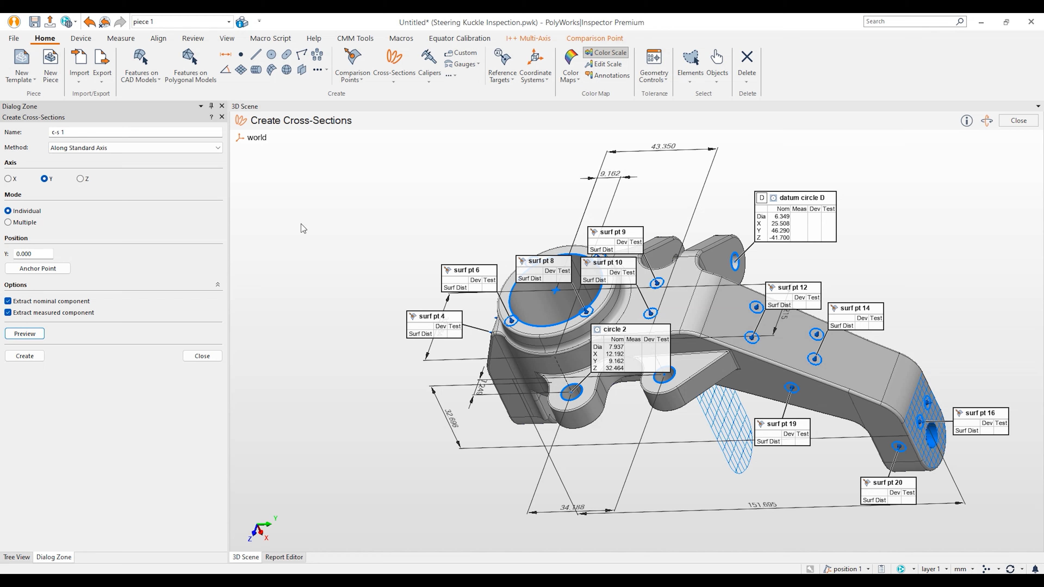
drag(409, 285, 400, 382)
click(86, 179)
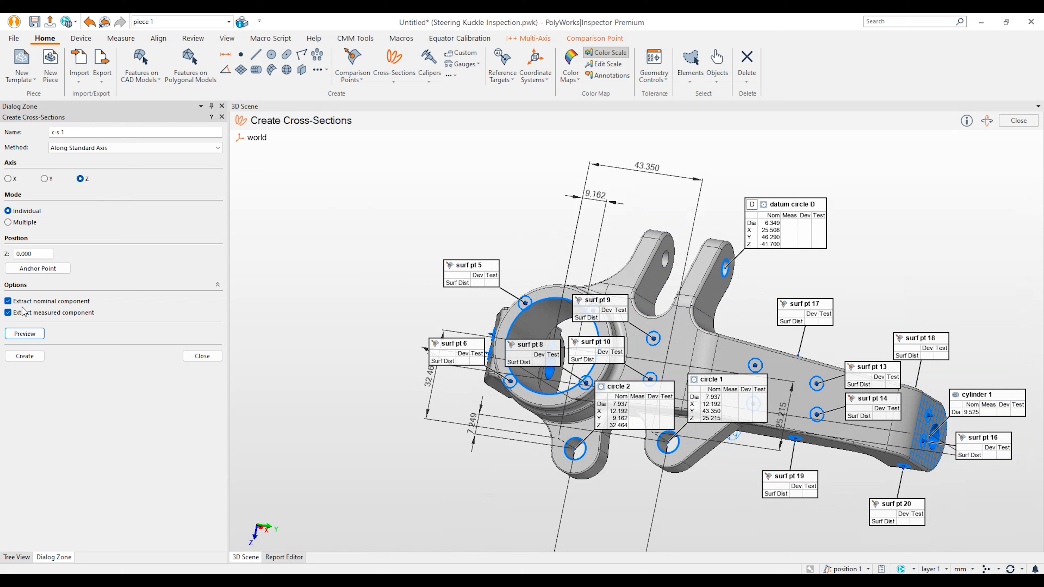
click(33, 334)
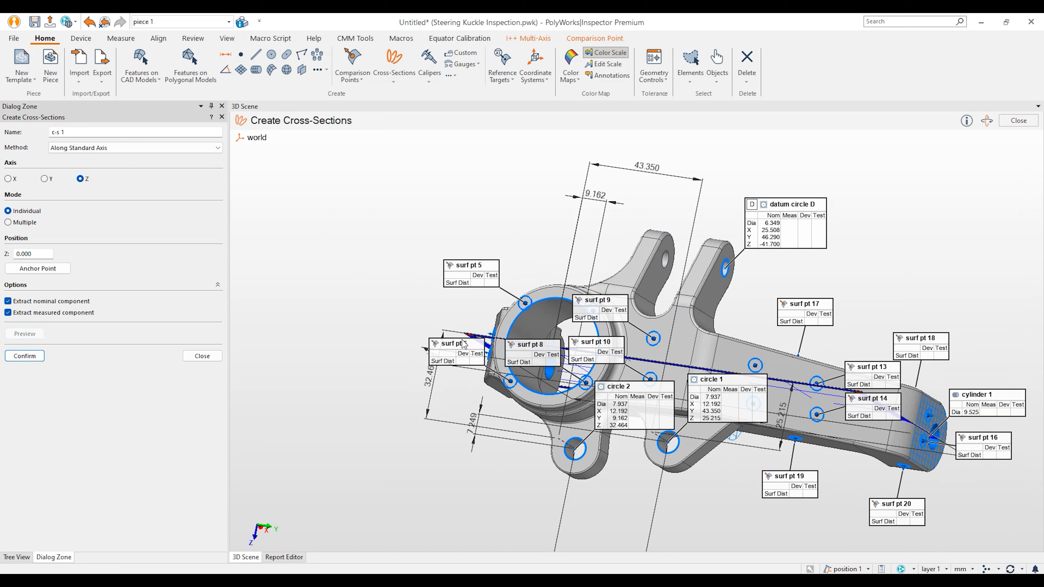
drag(902, 386, 847, 306)
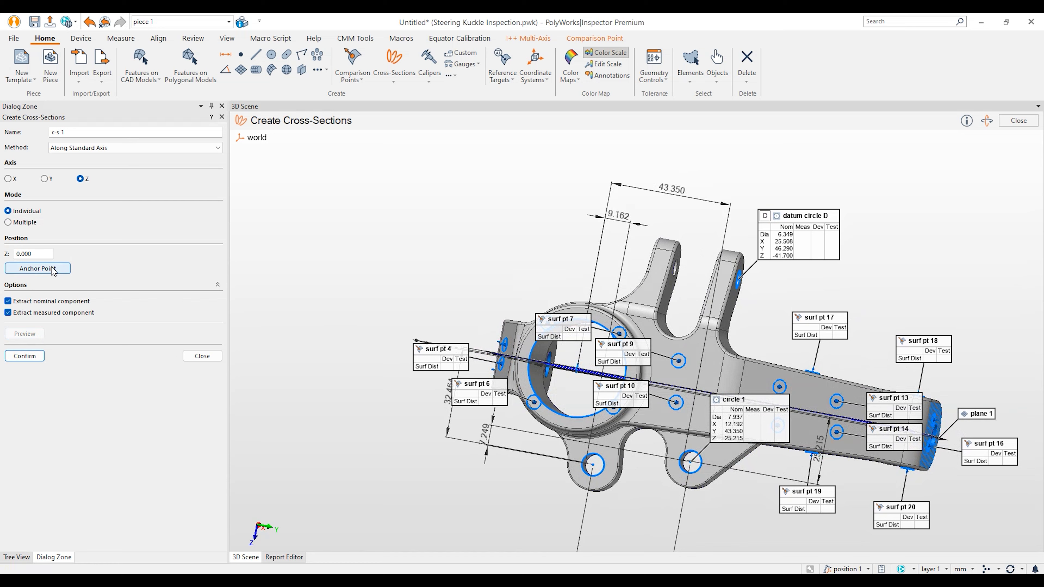
drag(493, 281, 493, 249)
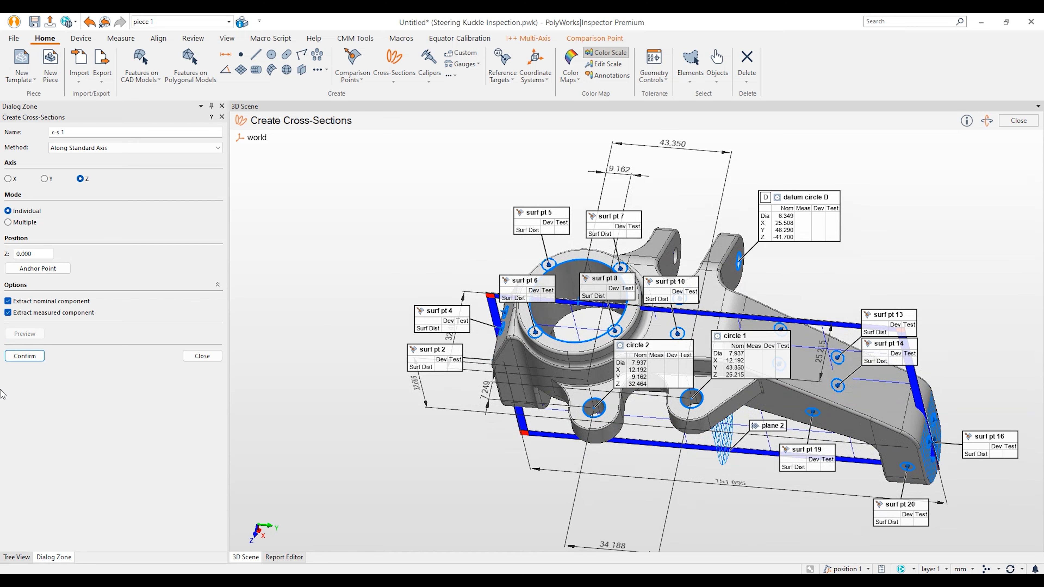
click(23, 359)
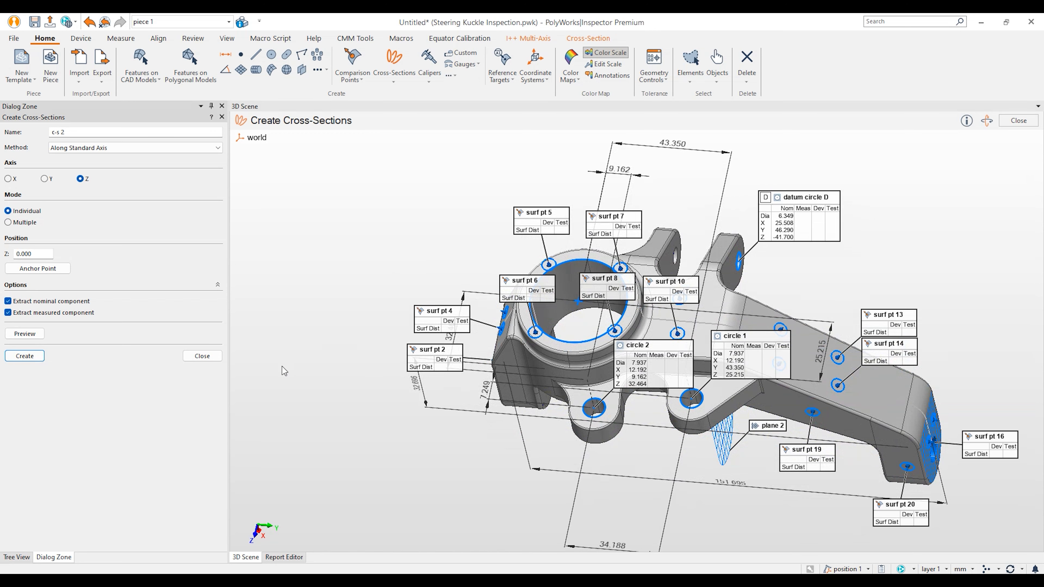
Step: Preview and create cross-section c-s 2 along the Y axis at Y=0, then close
click(50, 181)
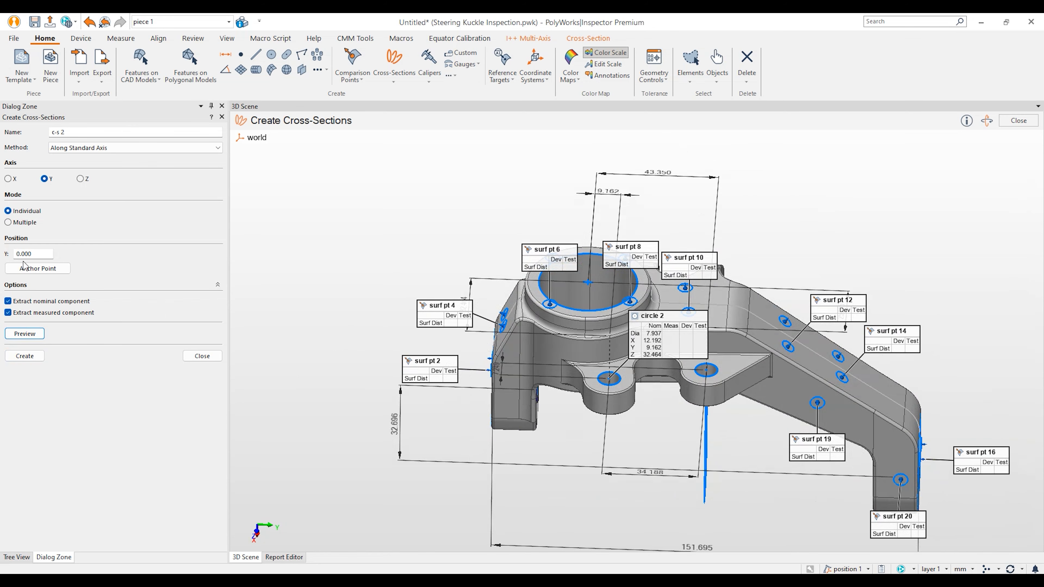
click(24, 334)
drag(276, 329, 284, 362)
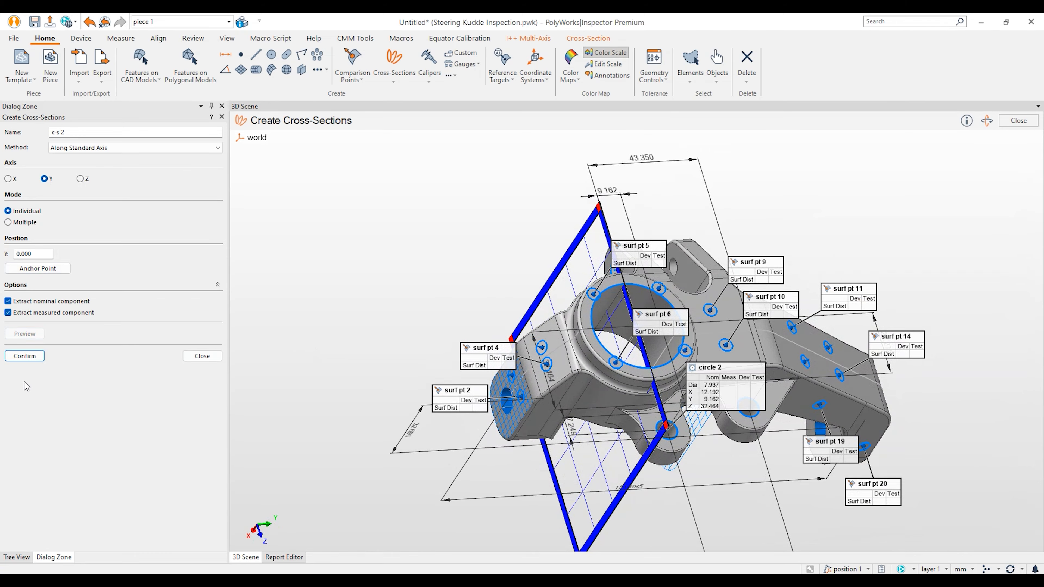
click(32, 357)
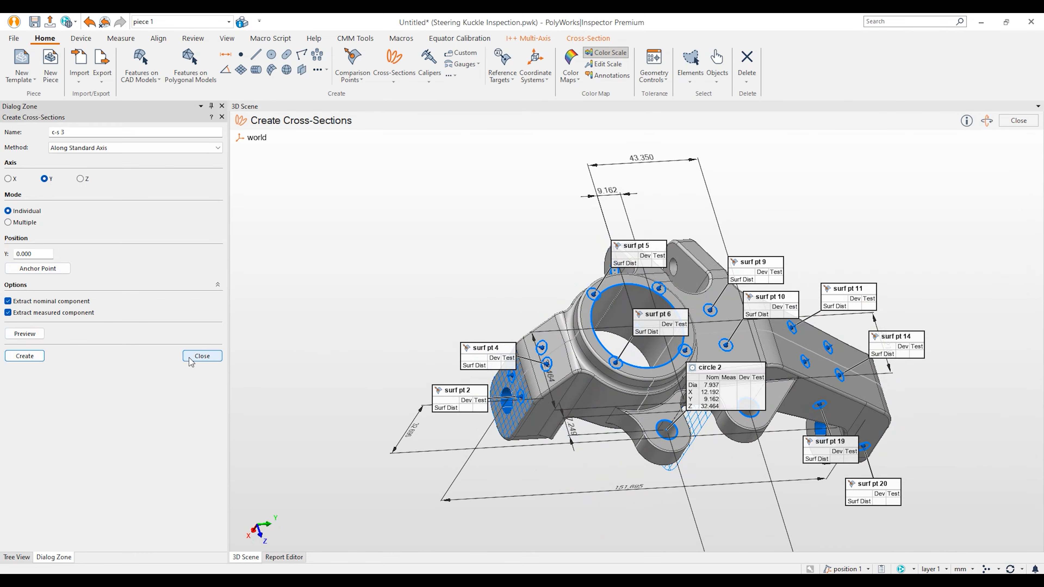
click(201, 356)
drag(425, 308, 392, 279)
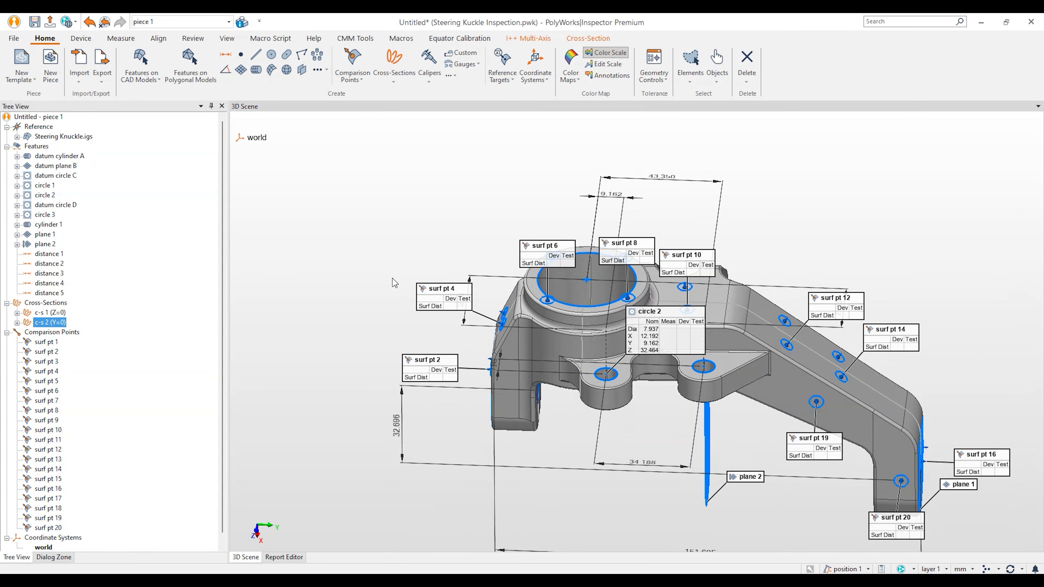
Step: Start anchored calipers and place caliper 1 (15.875) across the bracket end lug
click(429, 62)
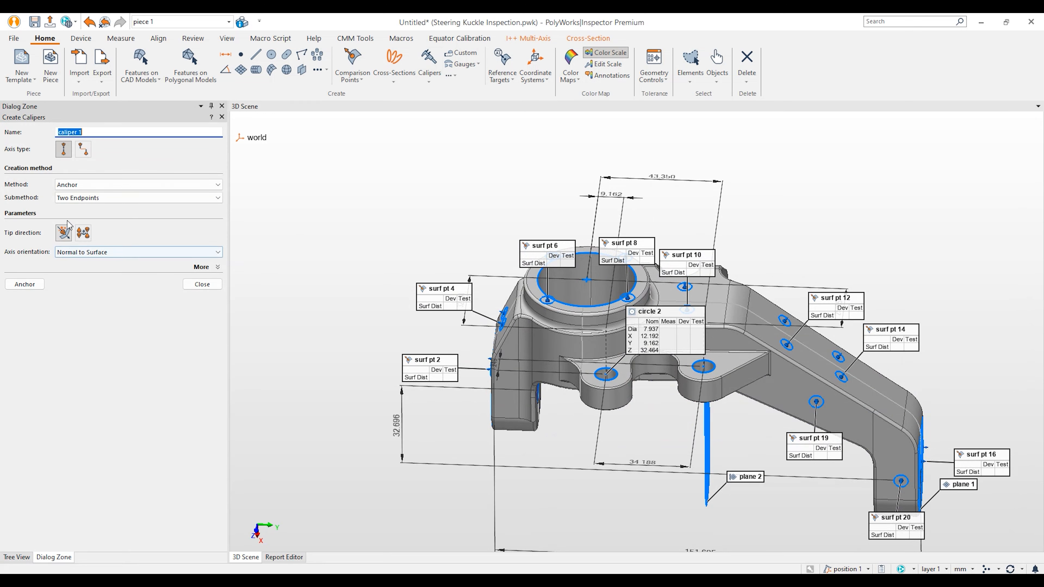
drag(530, 419, 469, 465)
middle_drag(470, 465, 537, 350)
scroll(537, 350, up, 3)
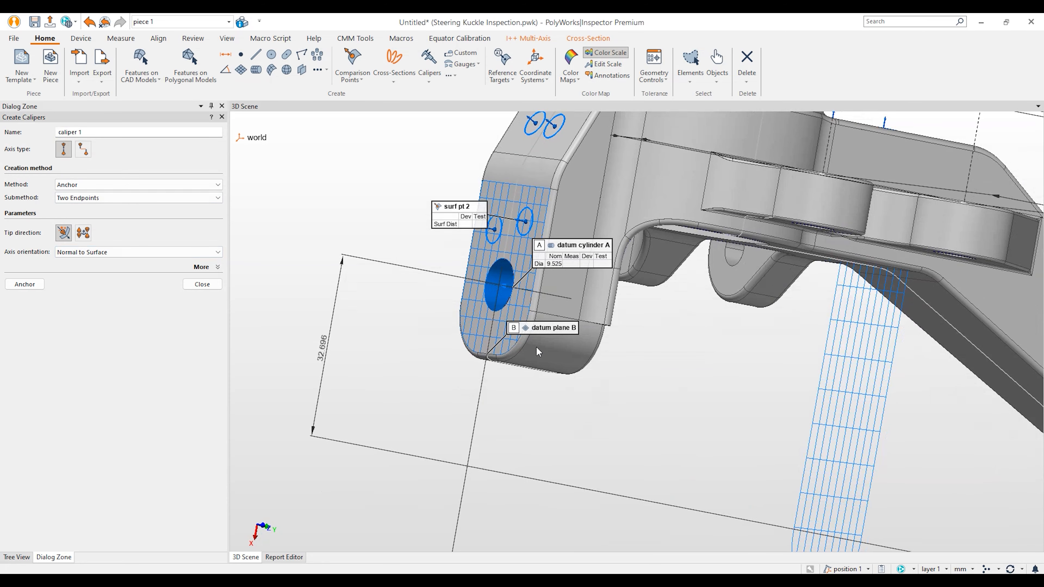
click(24, 284)
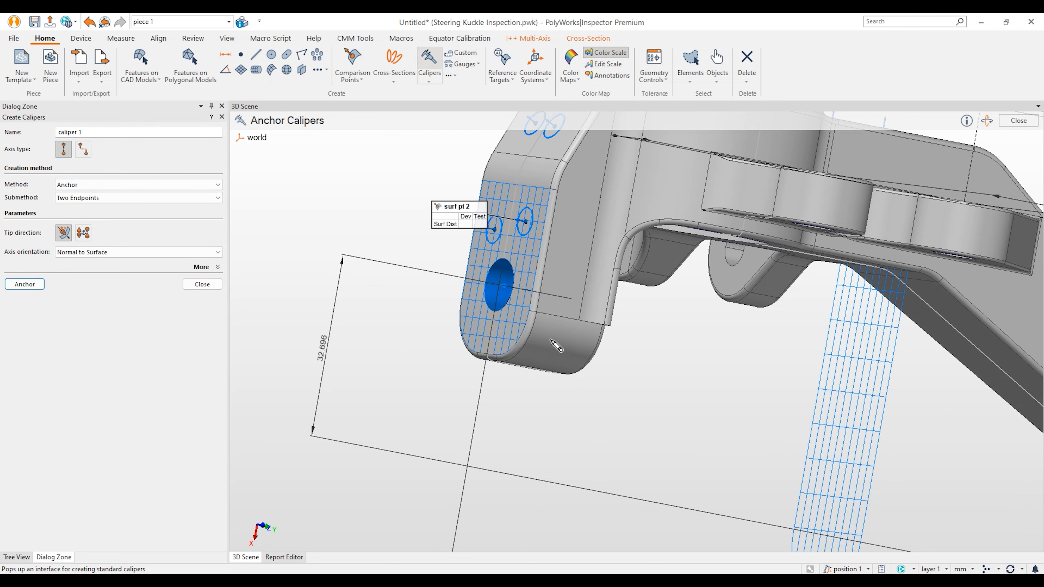
key(space)
drag(491, 332, 454, 327)
key(space)
click(640, 355)
Step: Place calipers 2 and 3 (9.525) on the two top bosses
key(space)
scroll(661, 403, down, 3)
middle_drag(758, 340, 661, 395)
drag(661, 395, 625, 382)
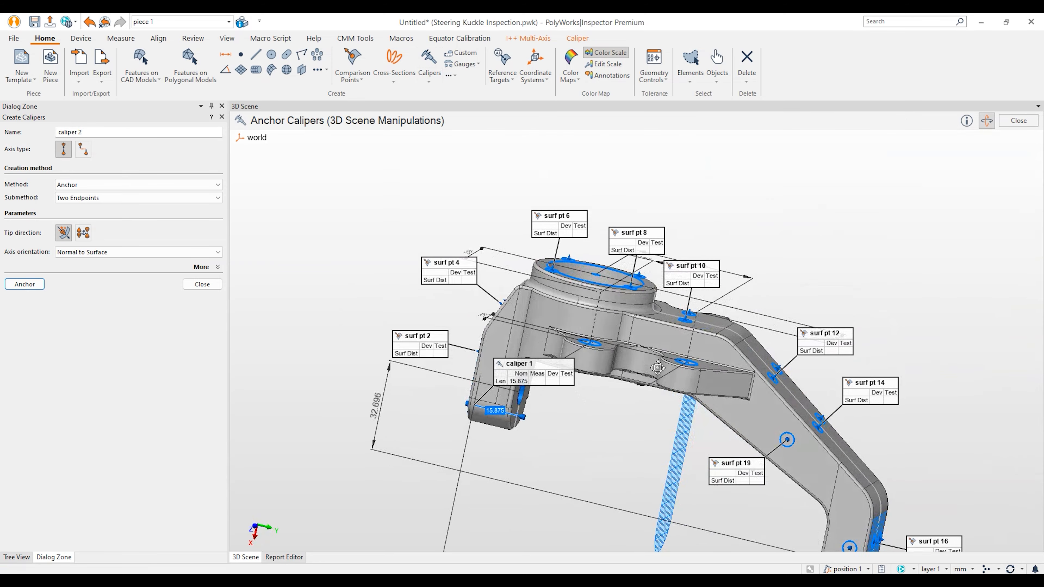
scroll(617, 370, up, 3)
mouse_move(594, 332)
mouse_down()
mouse_move(555, 318)
mouse_move(551, 372)
mouse_up()
key(space)
key(space)
key(space)
click(550, 379)
key(space)
drag(738, 403, 740, 424)
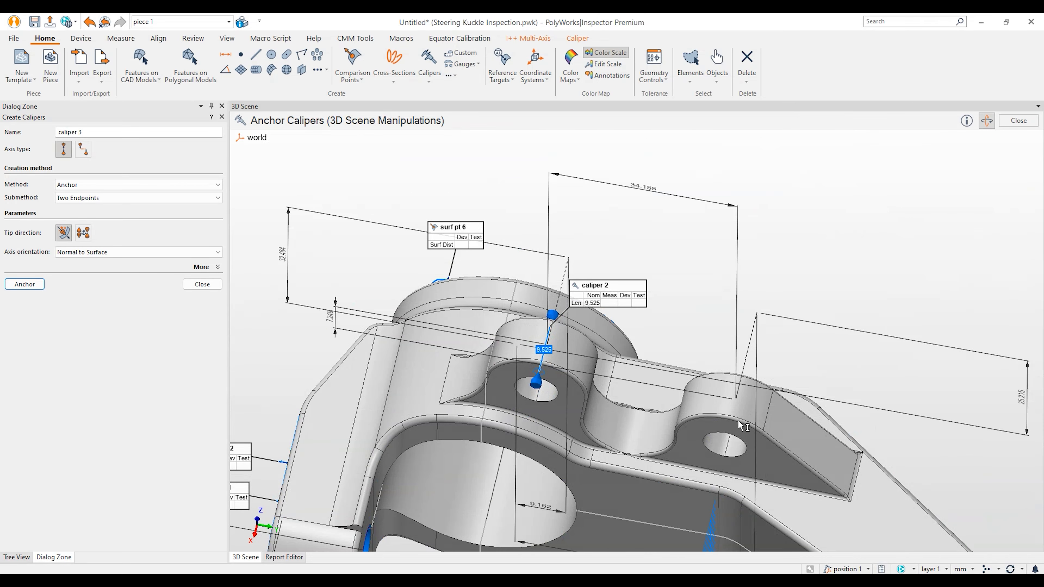
key(space)
click(734, 438)
Step: Place caliper 4 (15.875) across the right lug end, then finish and close caliper creation
key(space)
scroll(769, 451, down, 5)
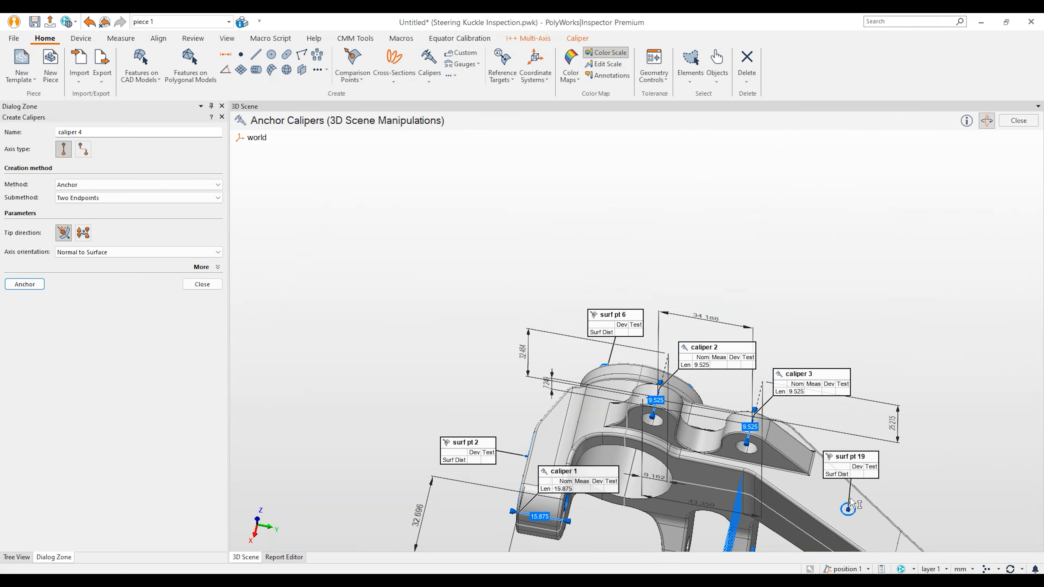
middle_drag(769, 451, 511, 251)
drag(510, 250, 661, 390)
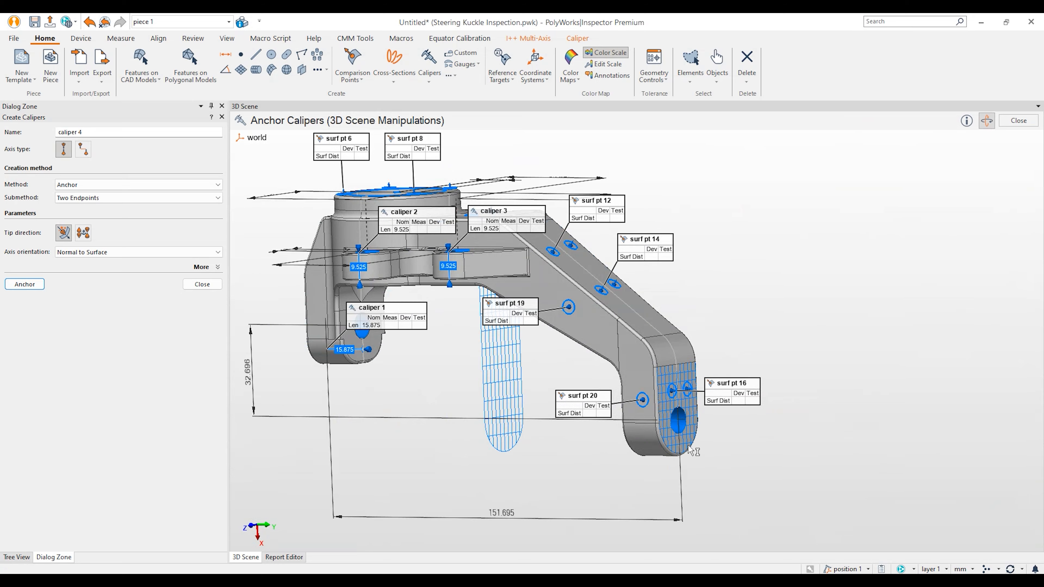
scroll(674, 449, up, 5)
key(space)
key(space)
drag(668, 444, 564, 437)
key(space)
click(569, 440)
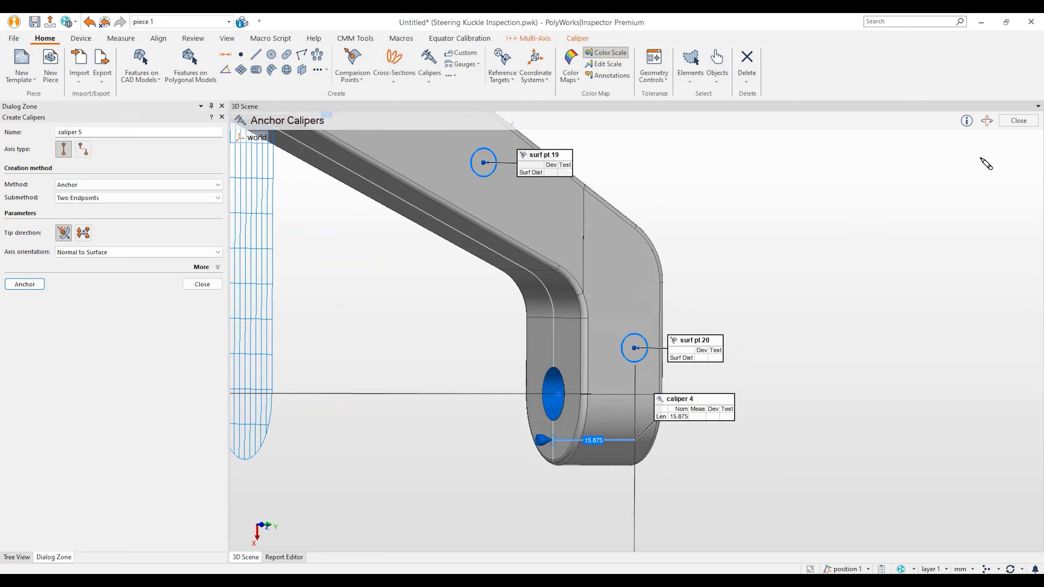
click(987, 122)
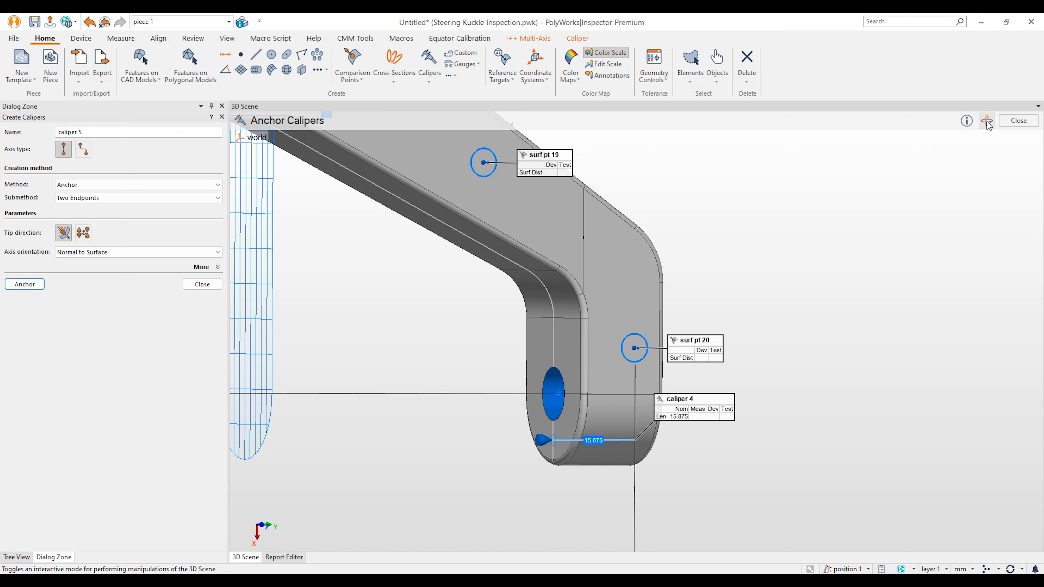
scroll(800, 326, down, 5)
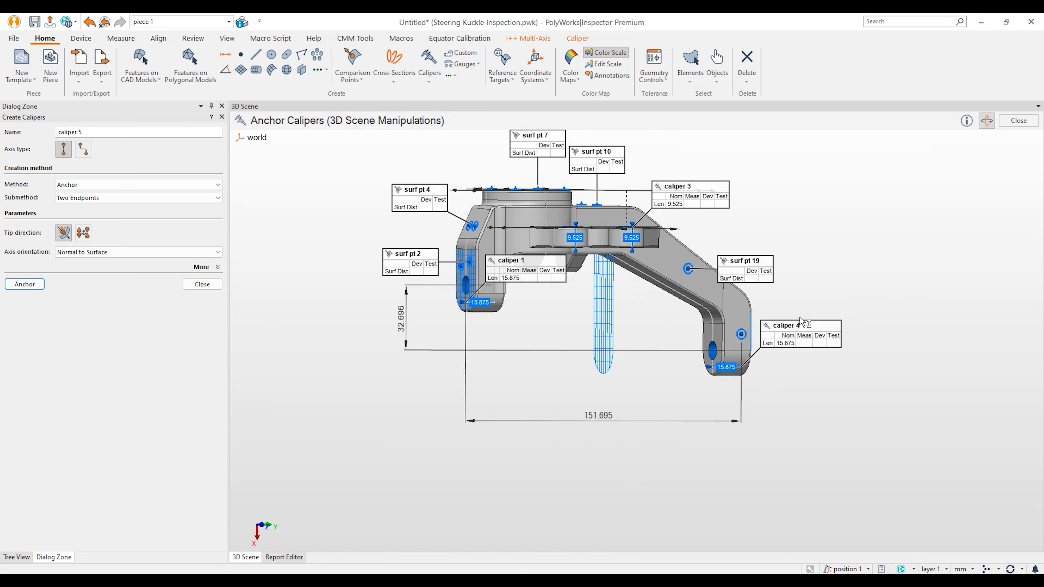
key(Escape)
drag(608, 326, 629, 320)
click(203, 284)
scroll(163, 359, down, 3)
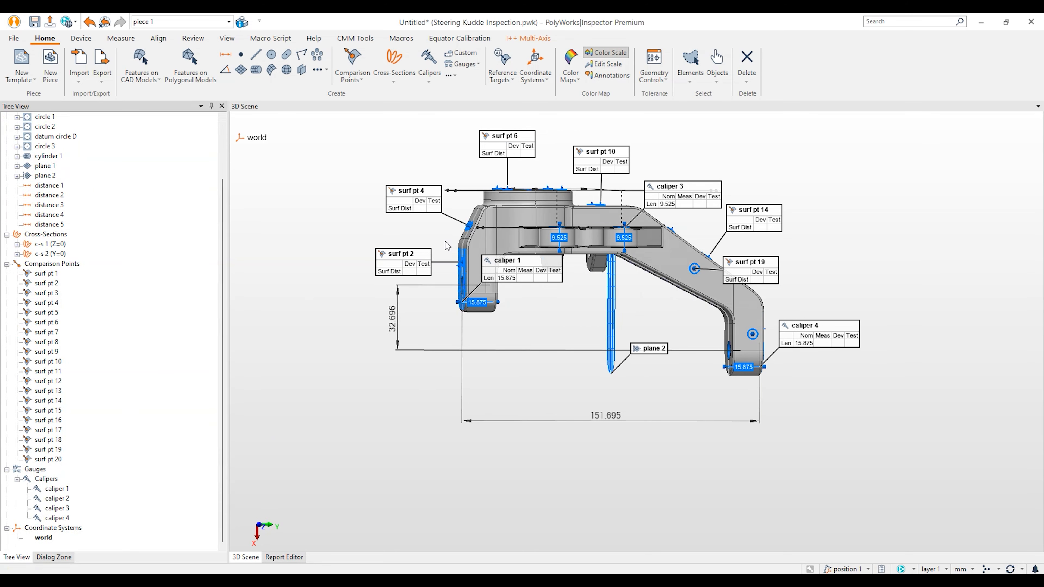
Step: Orbit to a tilted top view and select datum cylinder A to show its properties
drag(595, 232, 613, 309)
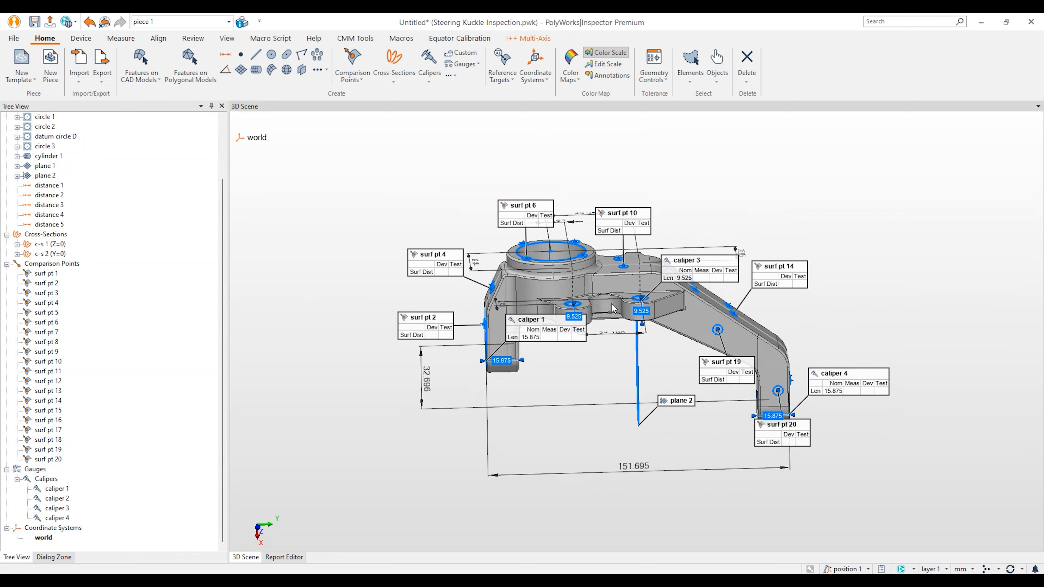
scroll(127, 255, up, 3)
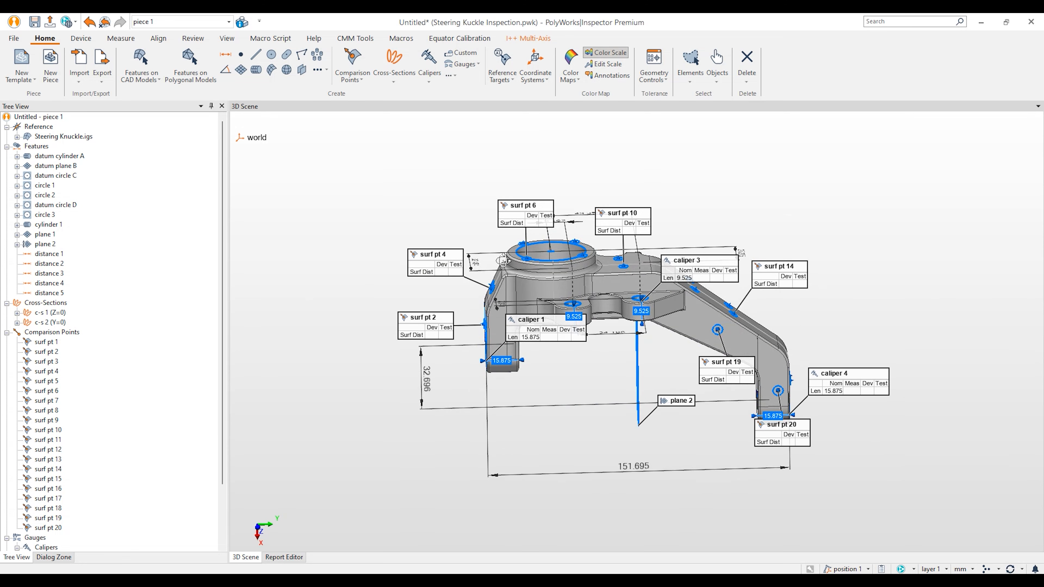
drag(503, 260, 510, 264)
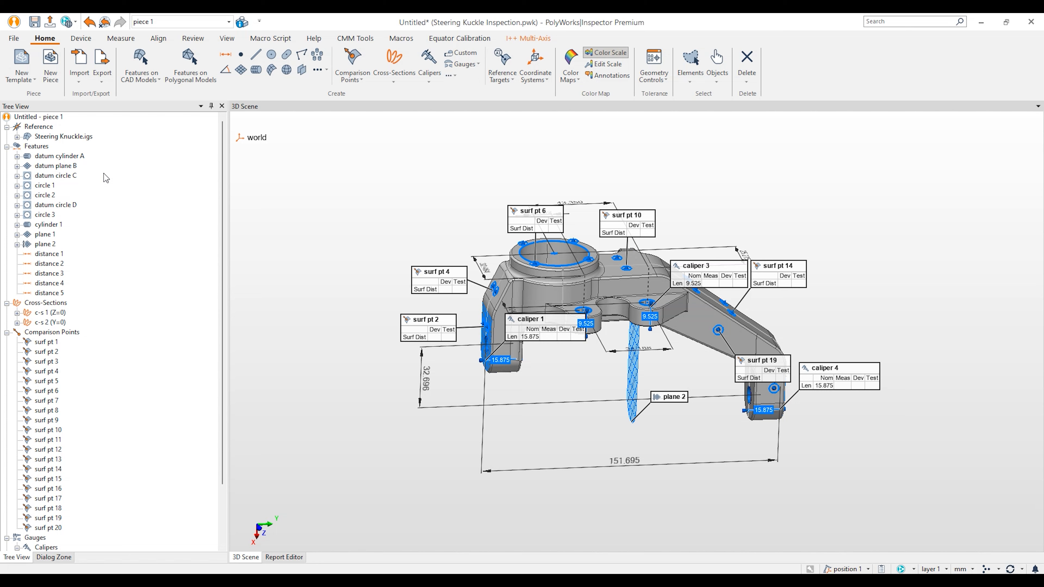
click(77, 156)
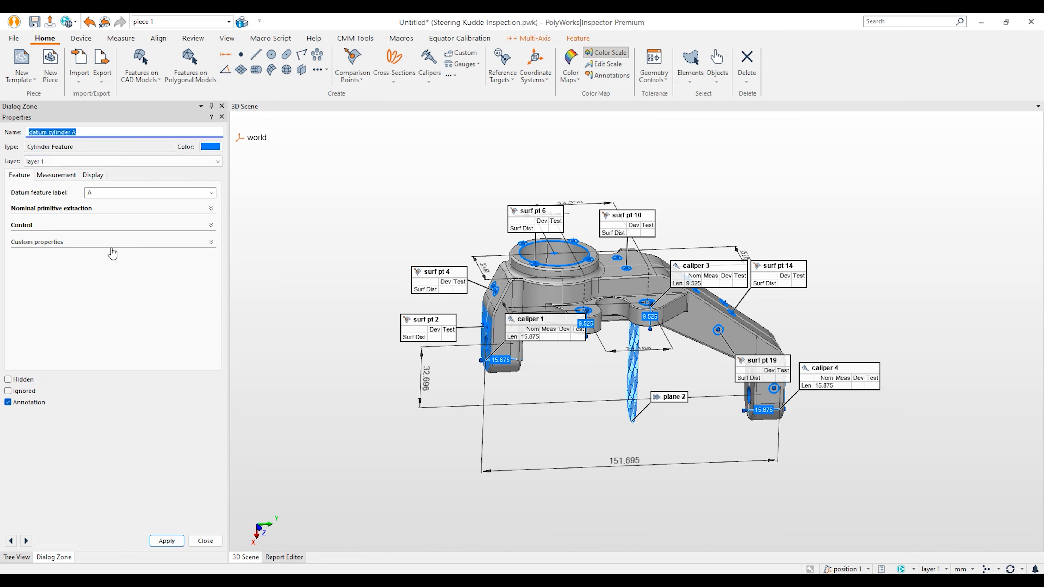
Step: Close datum cylinder A's properties and dismiss its context menu
key(Escape)
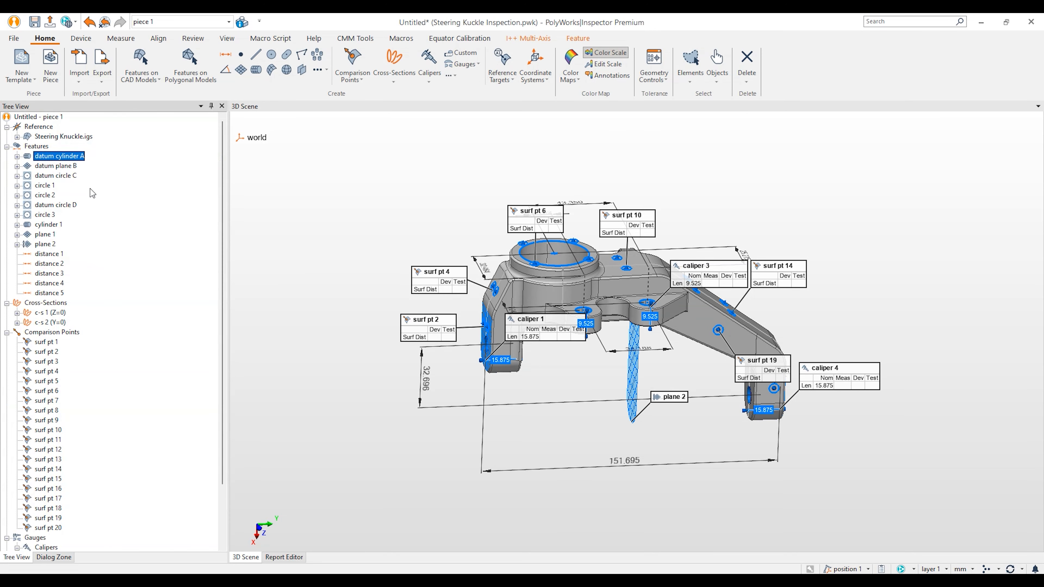
right_click(71, 159)
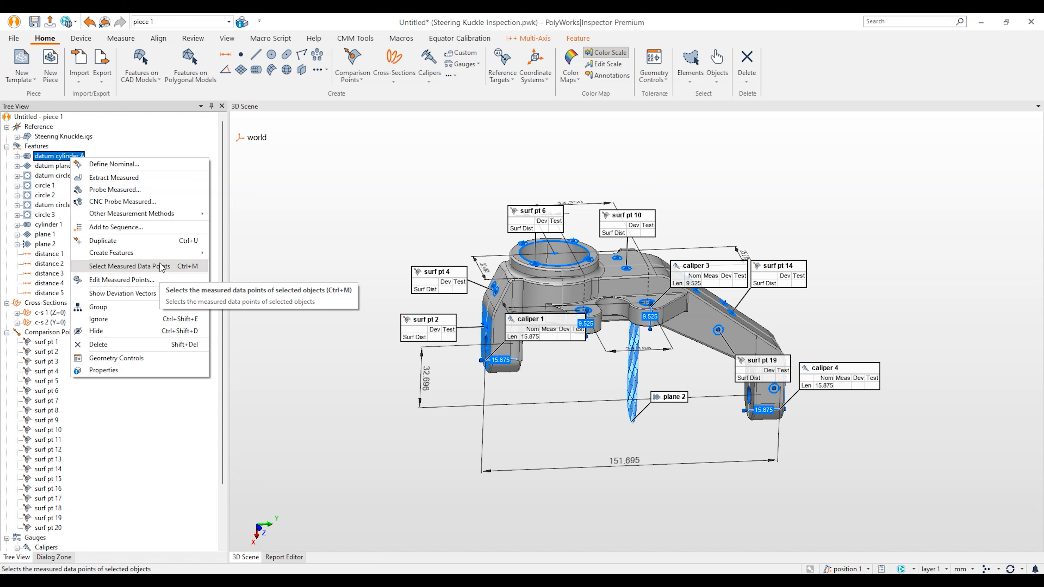
click(906, 24)
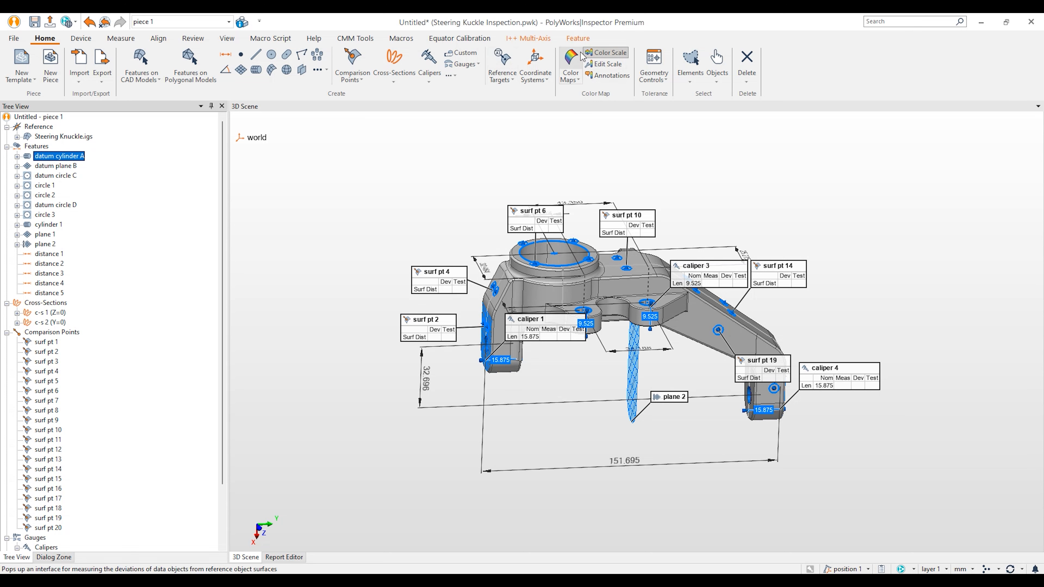
Step: Show the Feature tools, then select surf pt 1 and datum cylinder A in the tree
click(578, 38)
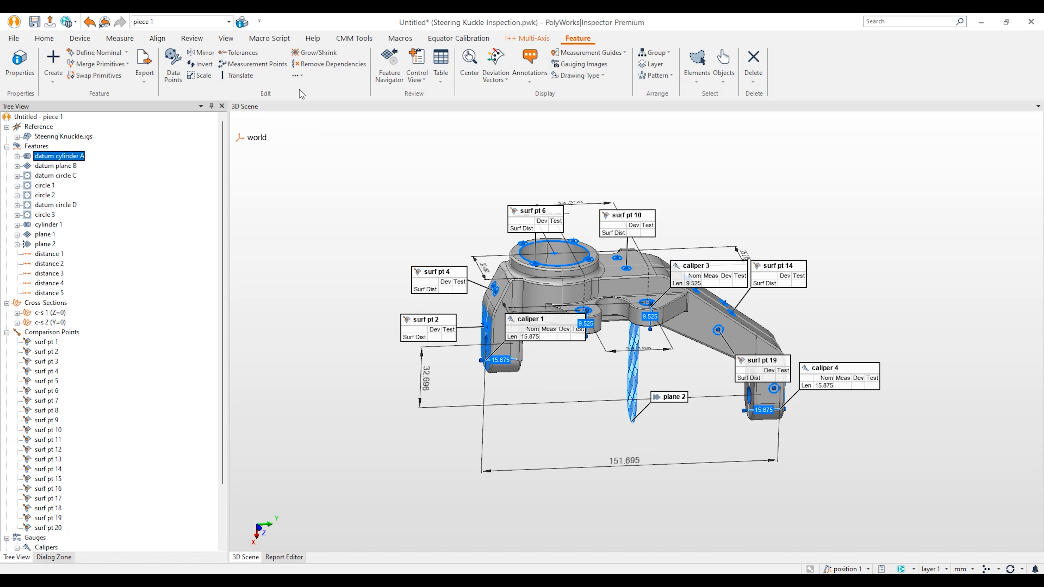
click(45, 342)
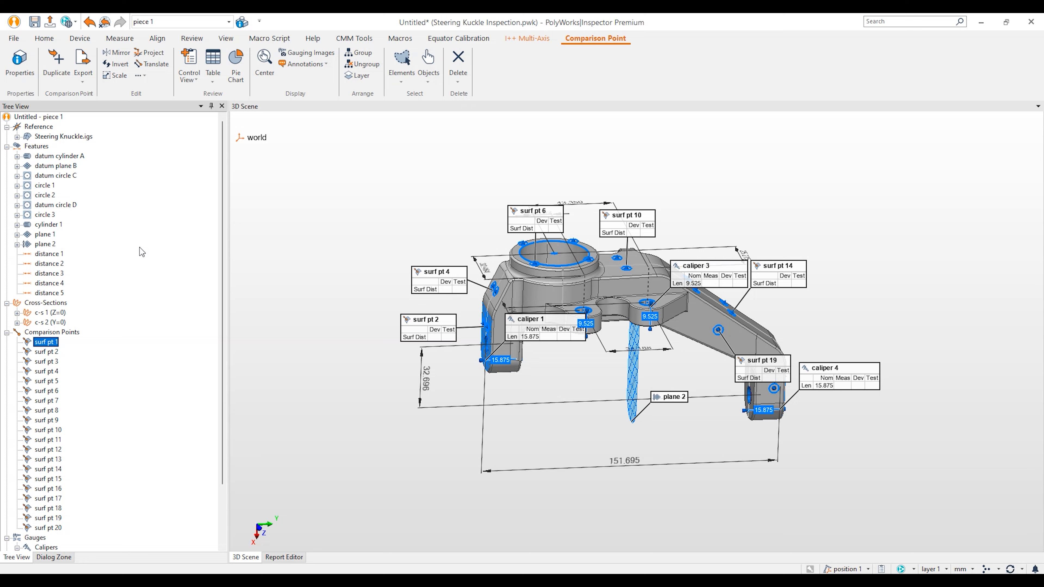
click(63, 159)
Step: Set datum cylinder A to Probe with Internal (Hole) compensation and a fixed 9 points
right_click(60, 160)
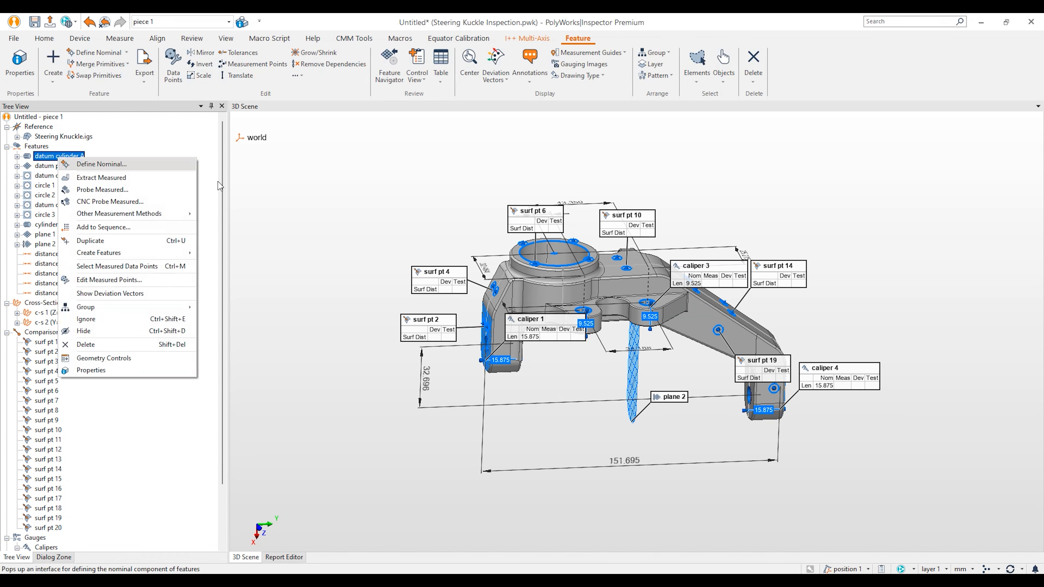
click(91, 370)
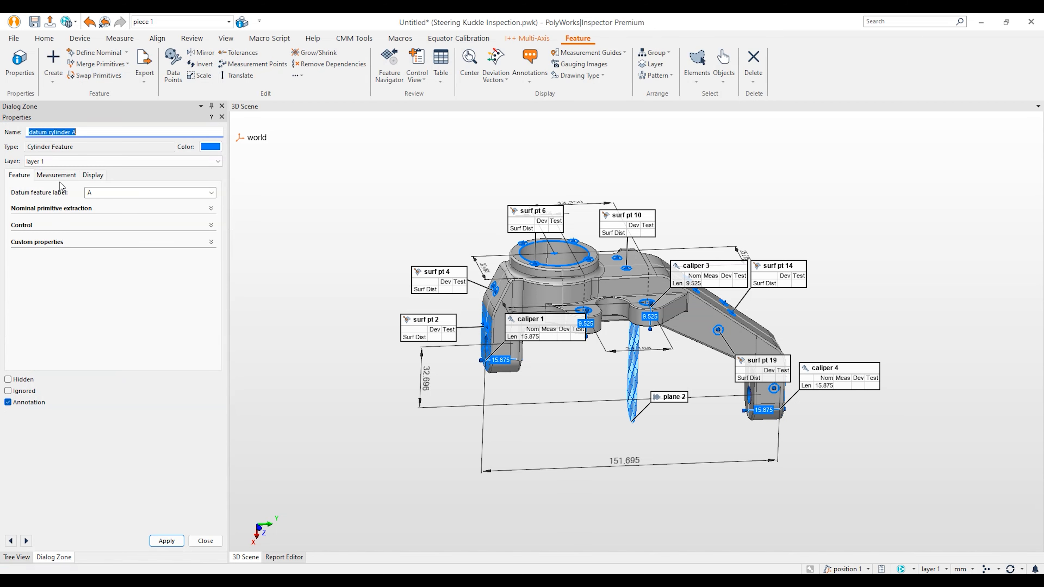
click(56, 175)
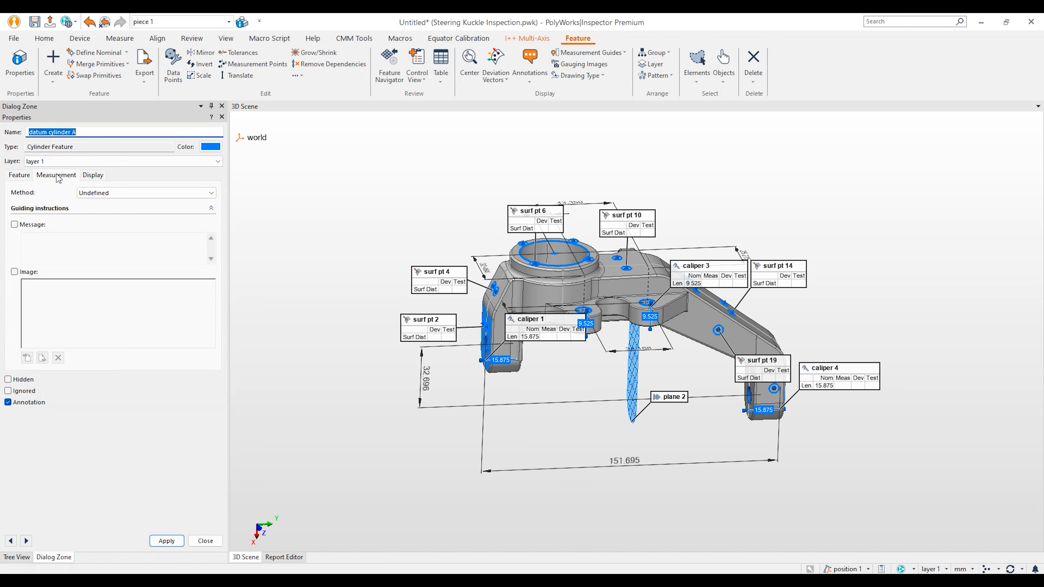
click(107, 193)
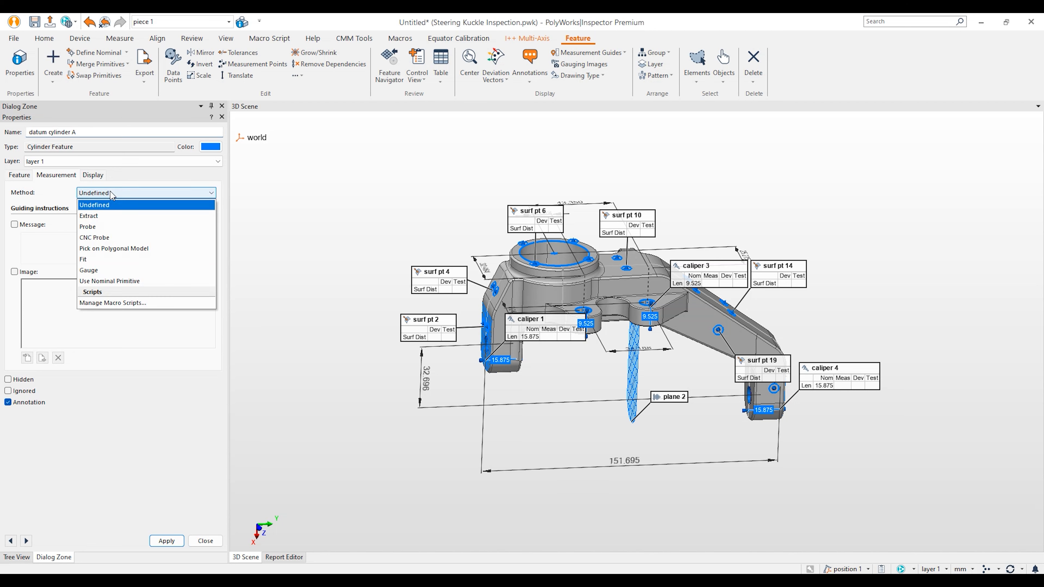
click(105, 227)
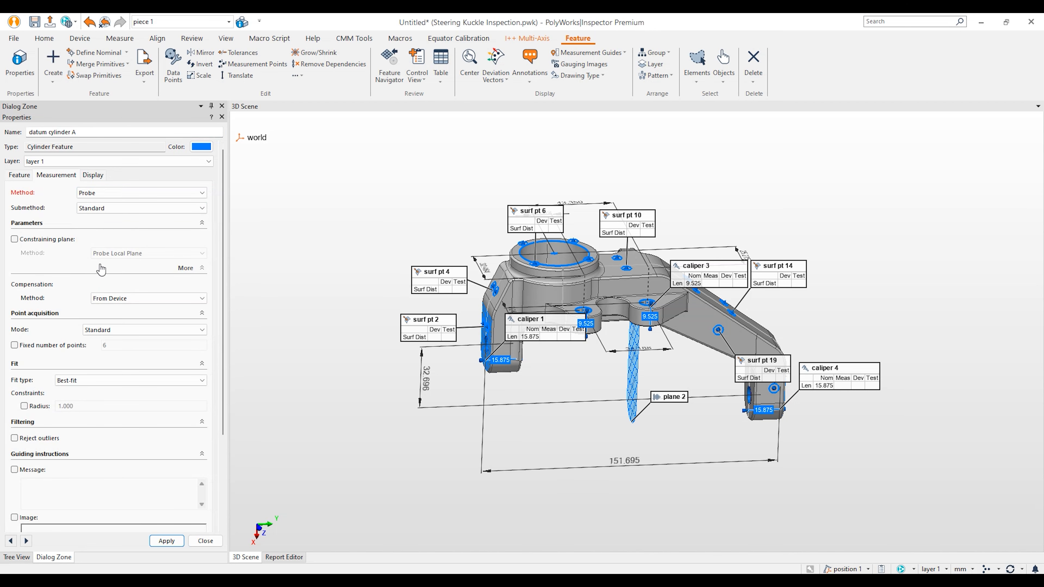
click(127, 301)
click(127, 322)
click(70, 346)
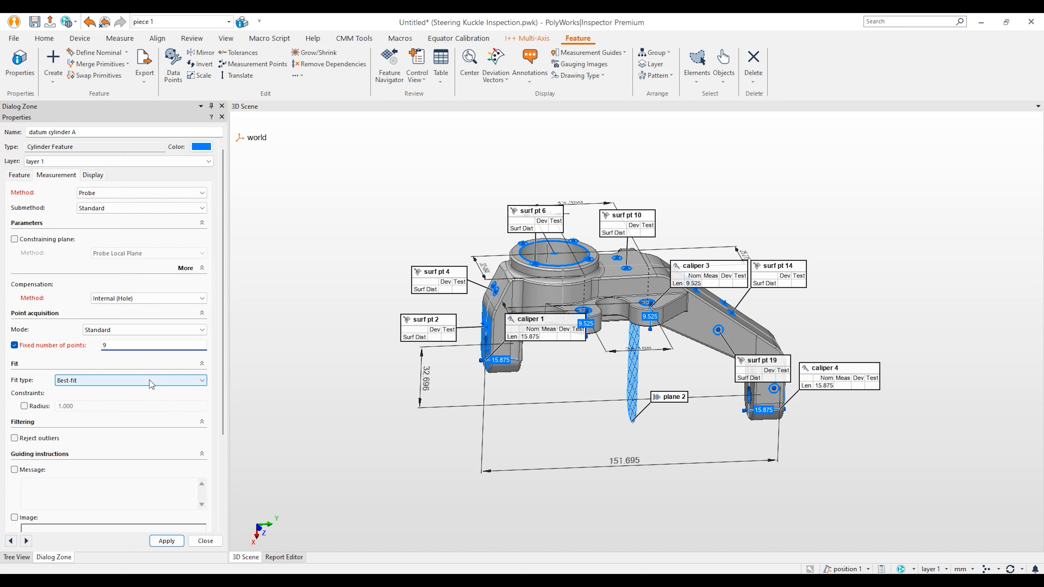
drag(223, 344, 224, 365)
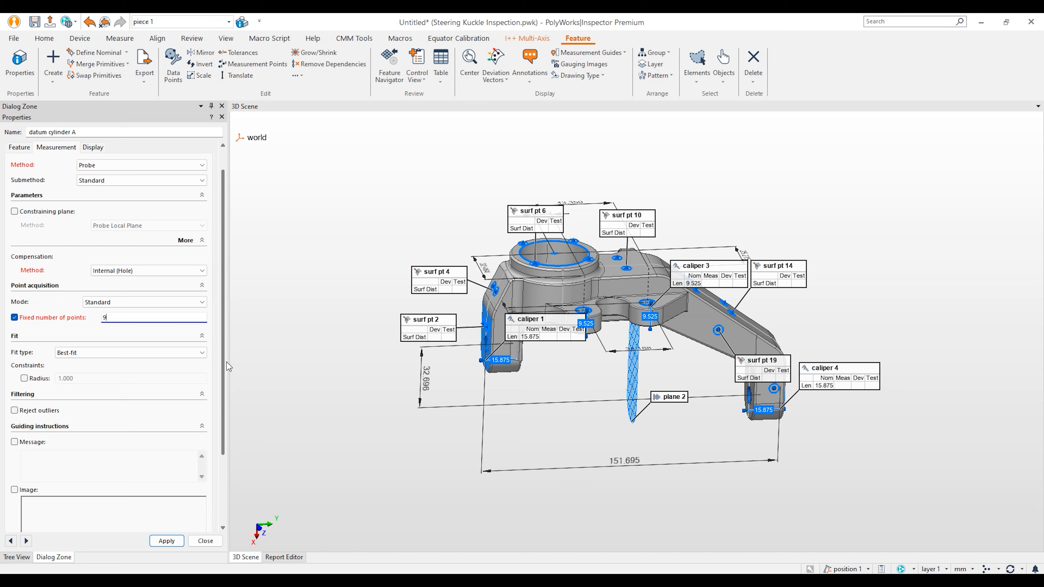
drag(227, 362, 220, 423)
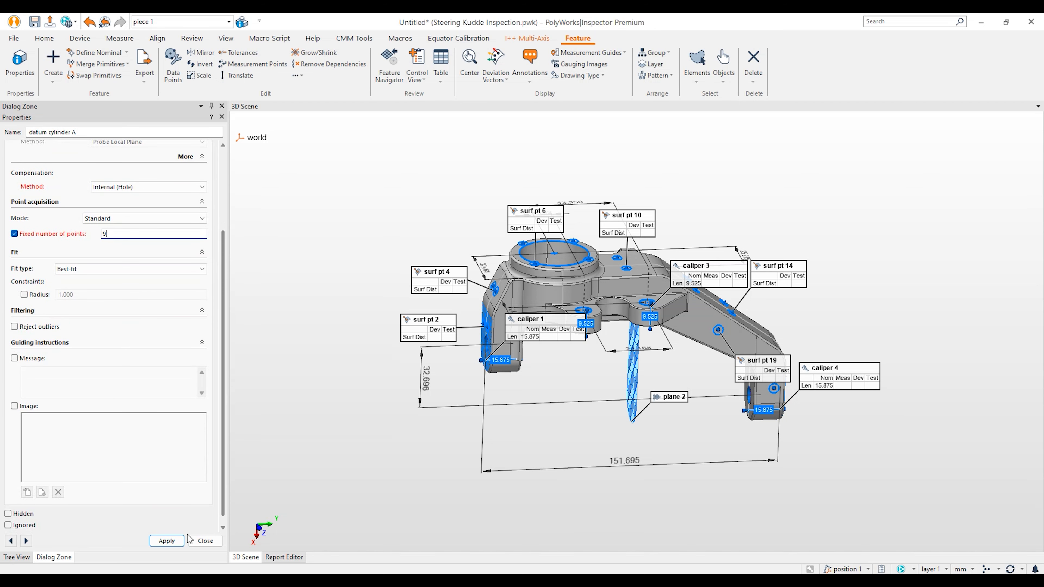
click(167, 541)
click(204, 541)
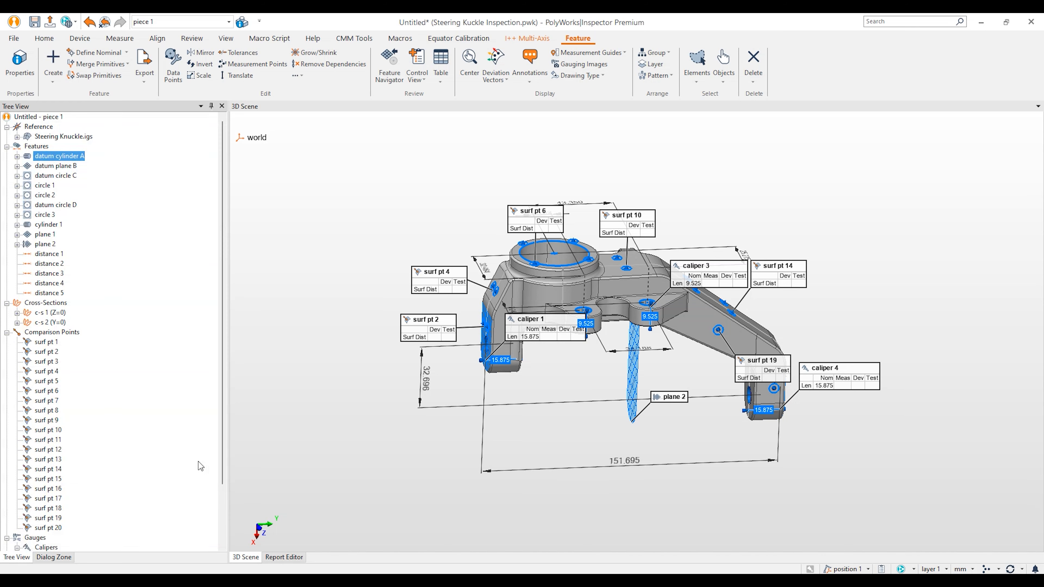
Step: Set datum plane B's measurement method to Probe with a fixed number of points
right_click(71, 167)
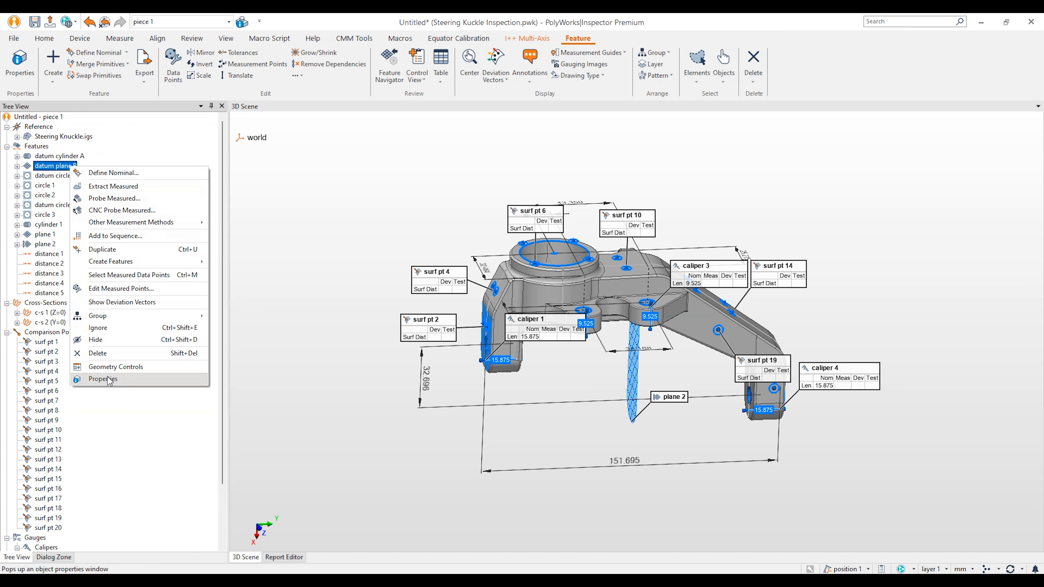
click(104, 379)
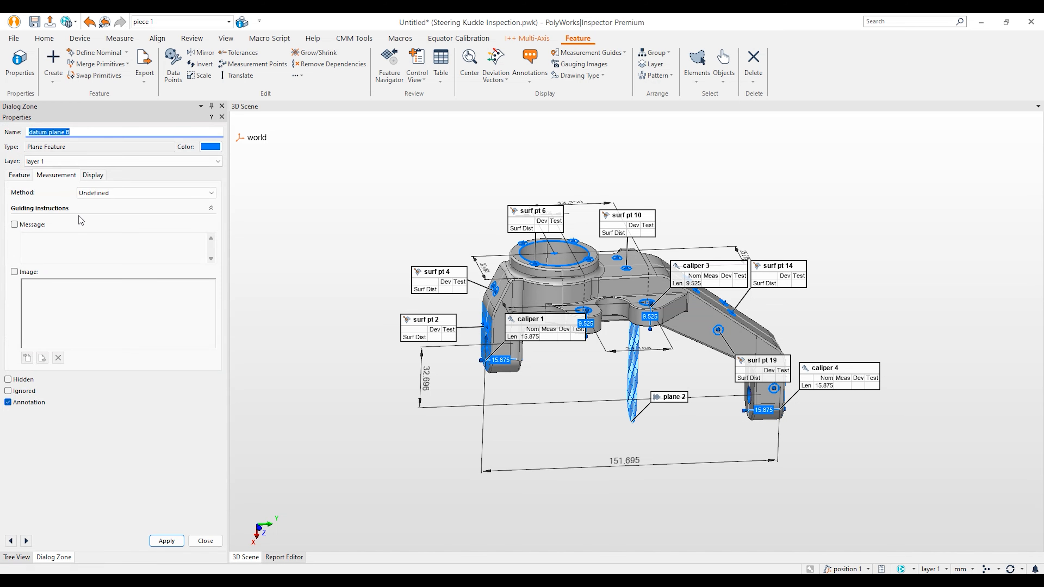
click(92, 194)
click(107, 227)
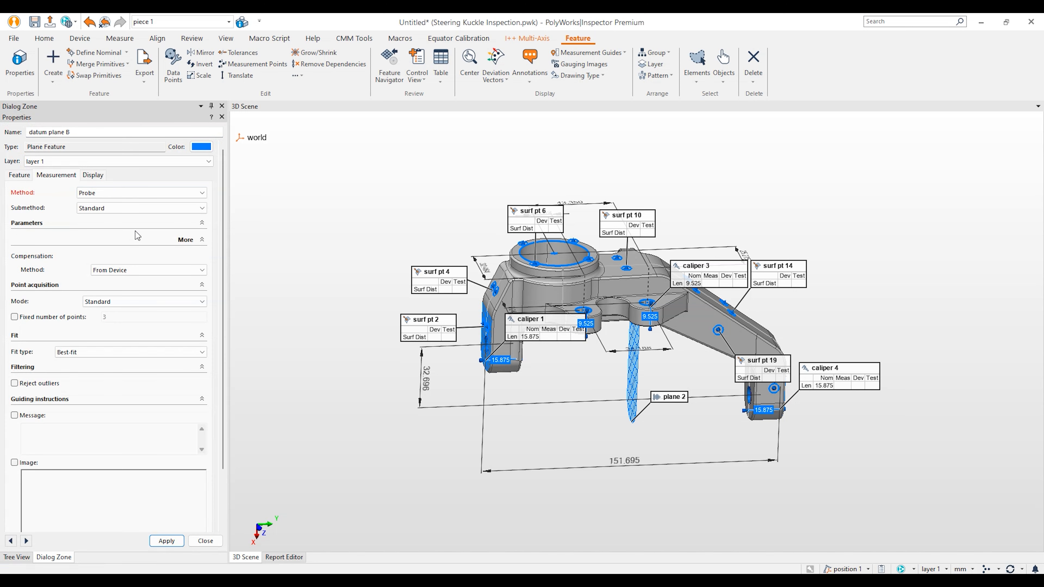
click(82, 318)
click(205, 541)
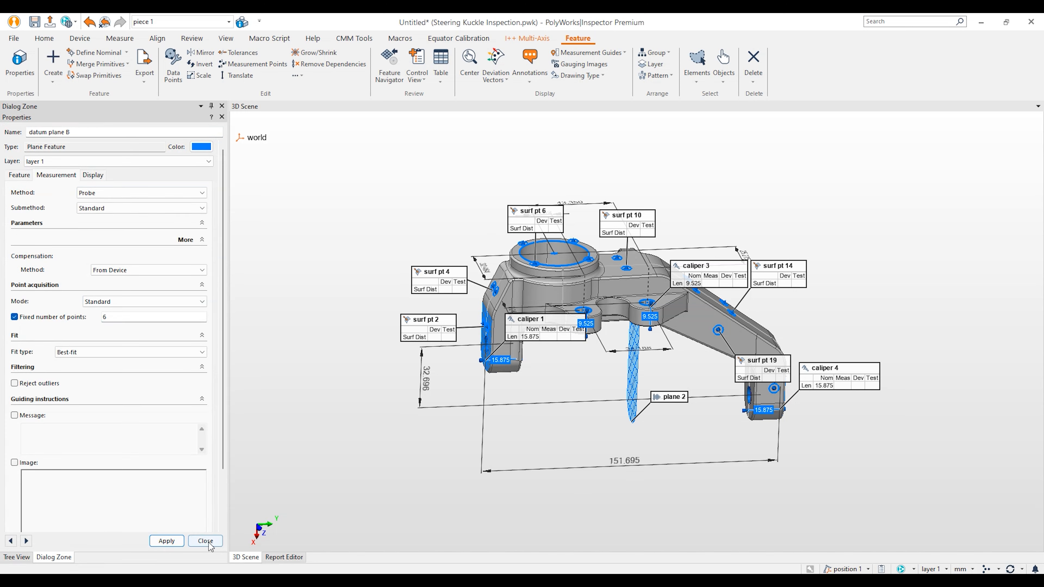
Step: Set datum circle C to Probe, Internal (Hole), 6 points and 4 constraining-plane points
right_click(63, 177)
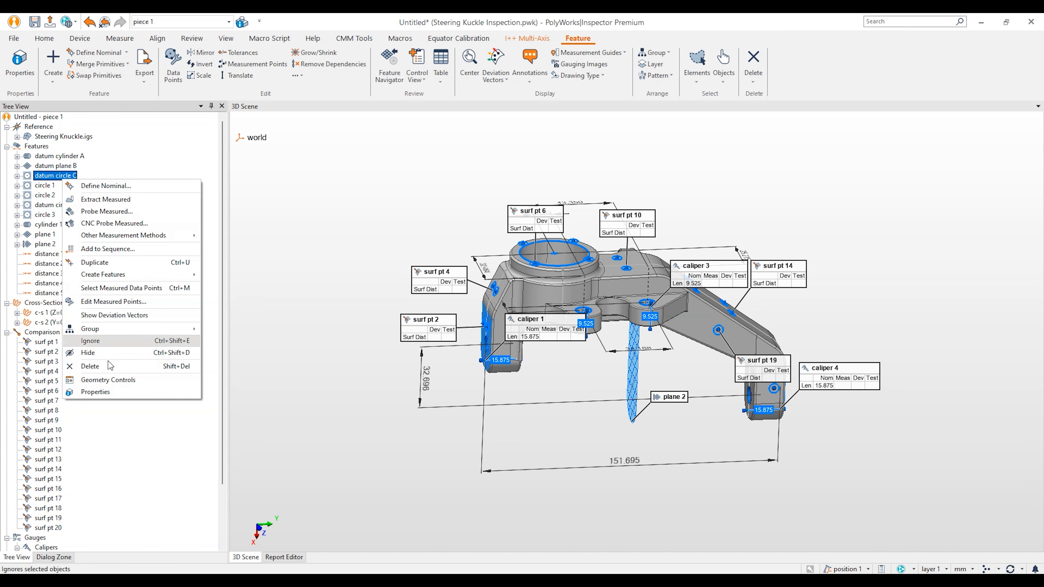
click(115, 394)
scroll(518, 267, up, 5)
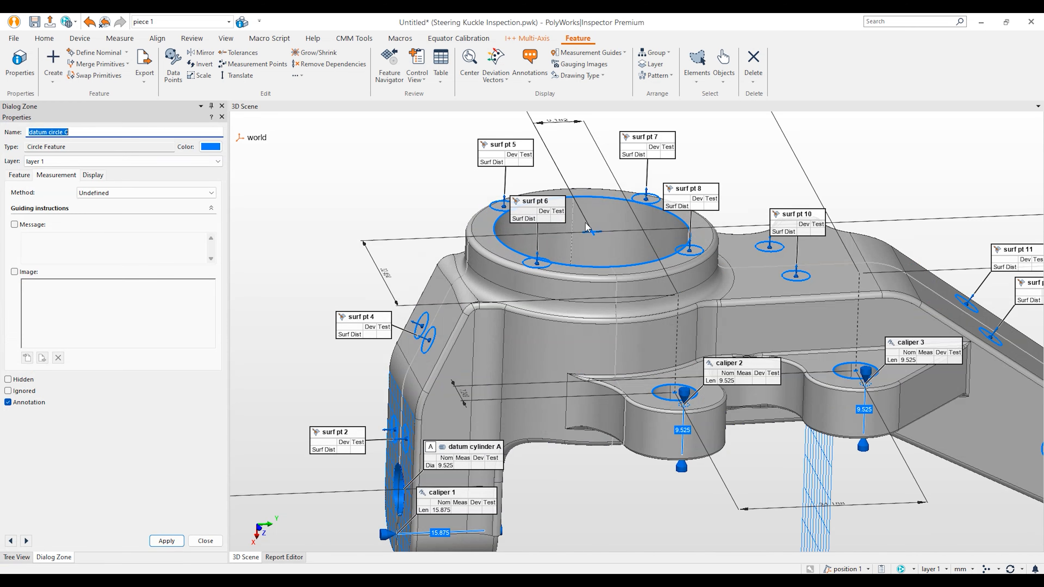
click(117, 192)
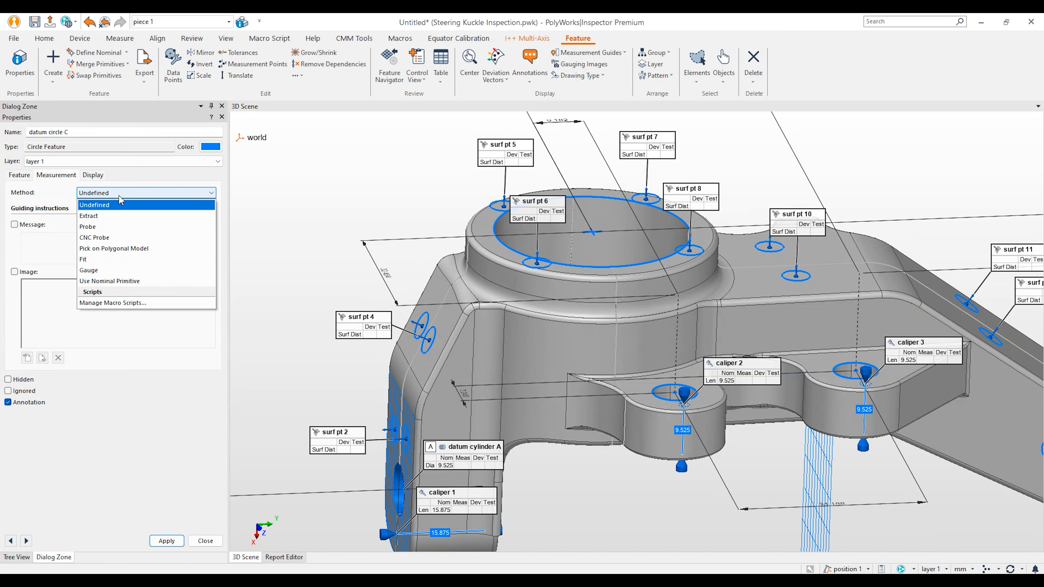
click(132, 227)
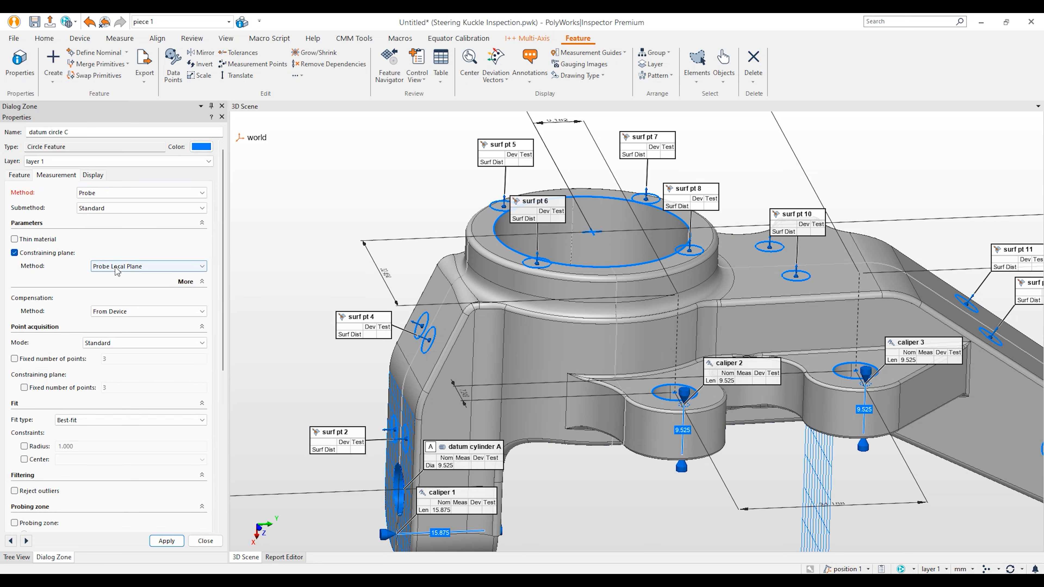
click(148, 311)
click(136, 322)
click(70, 361)
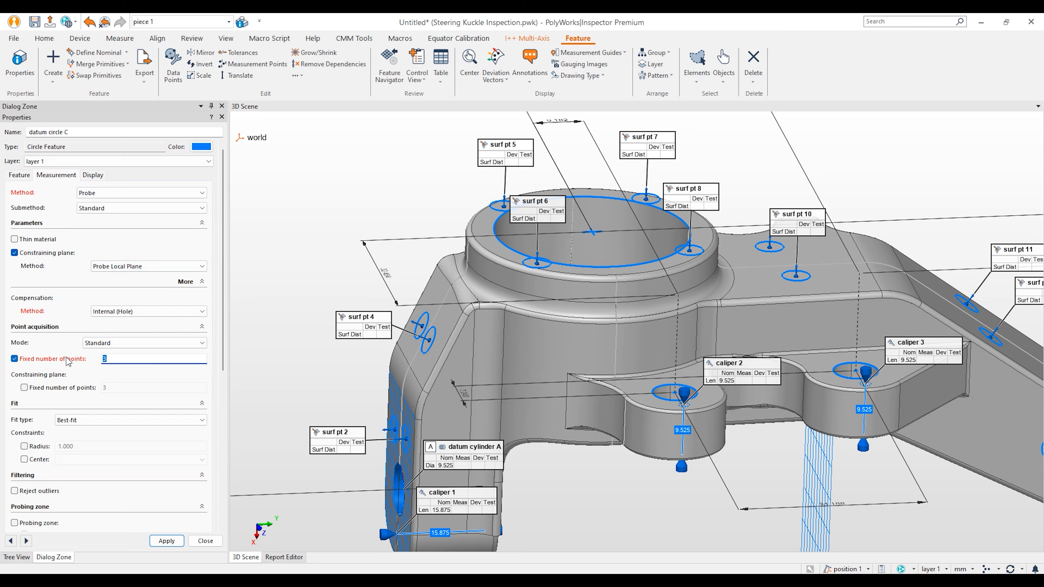
text(6)
click(96, 389)
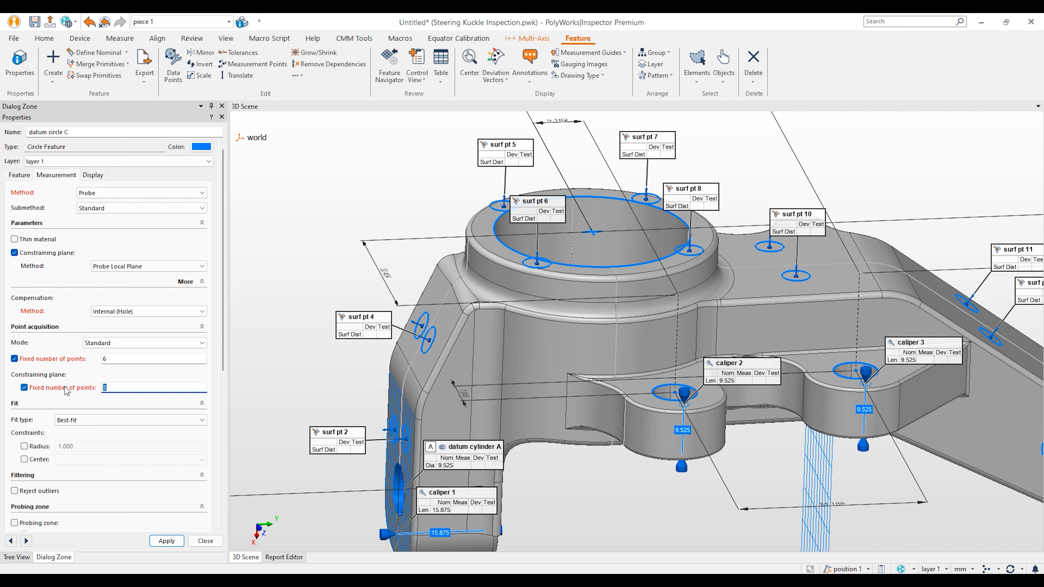
click(167, 541)
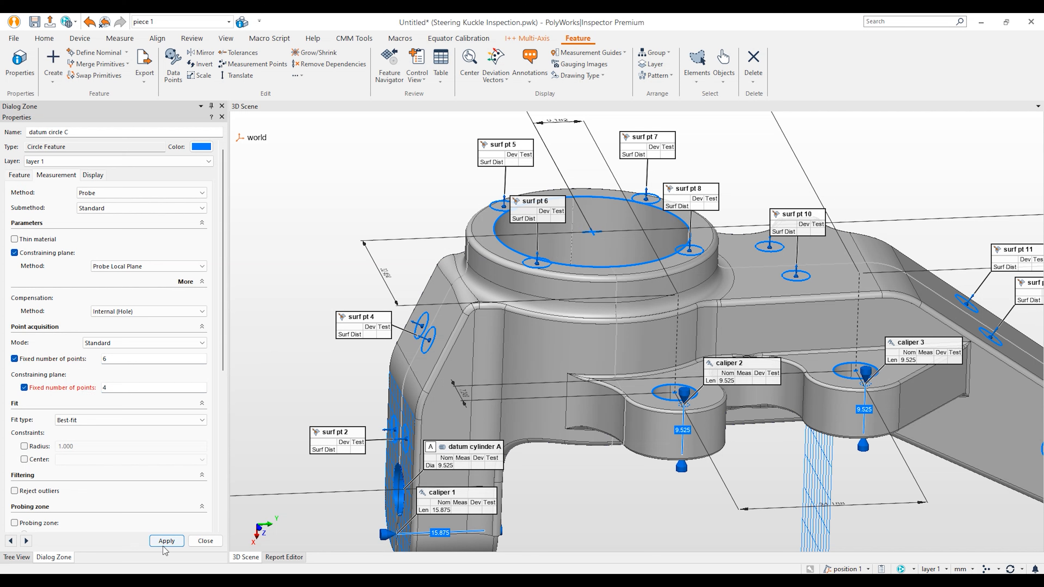
click(205, 541)
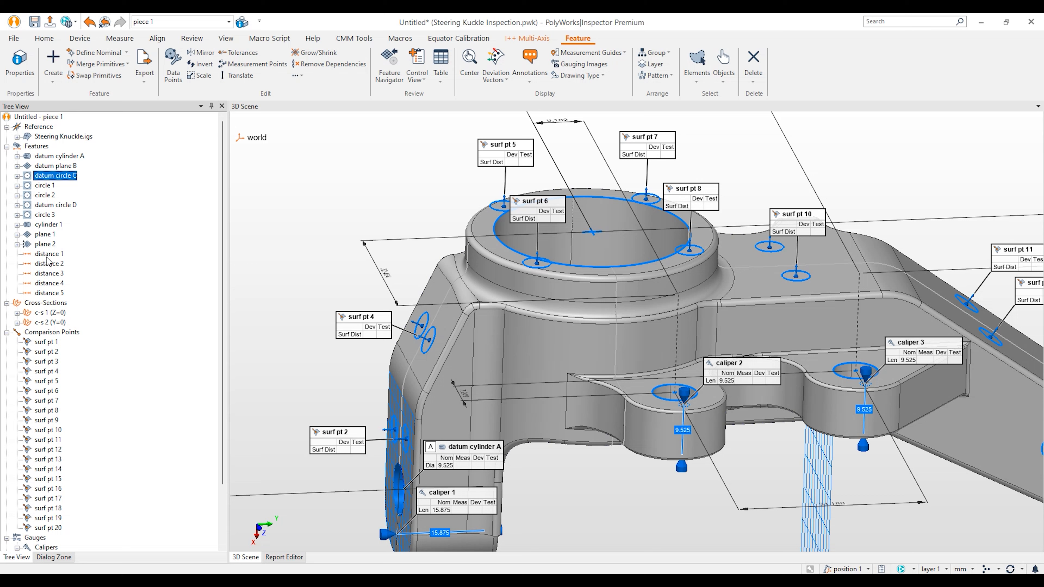
Step: Change circle 1's measurement method from undefined to Extract in its properties
right_click(47, 186)
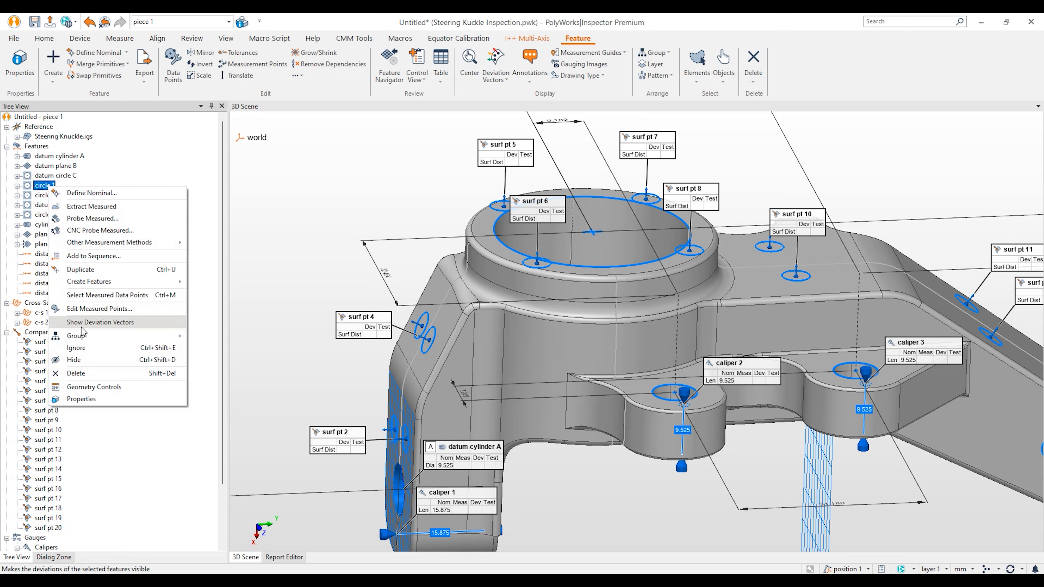
click(91, 399)
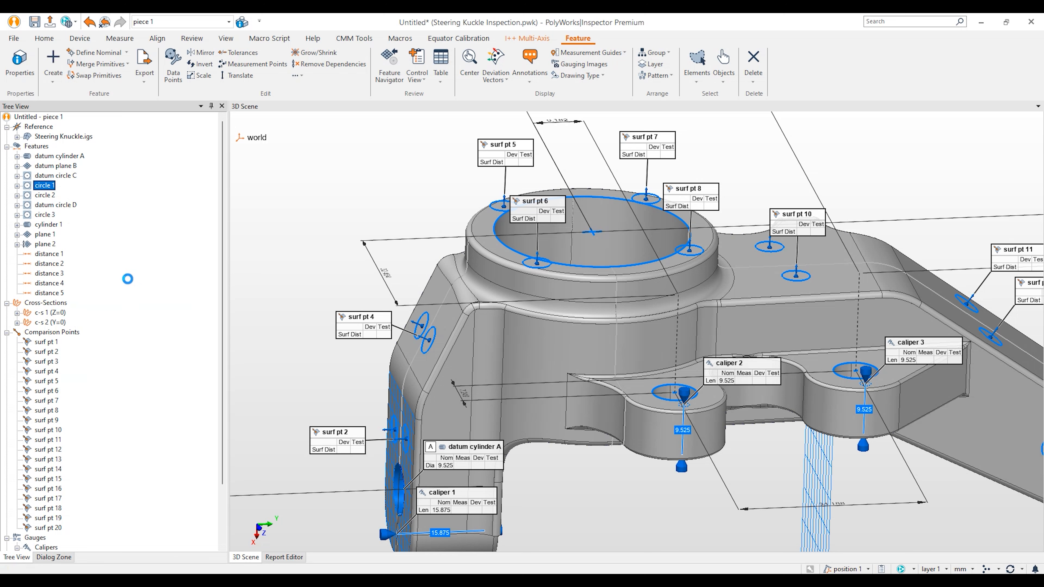
click(144, 193)
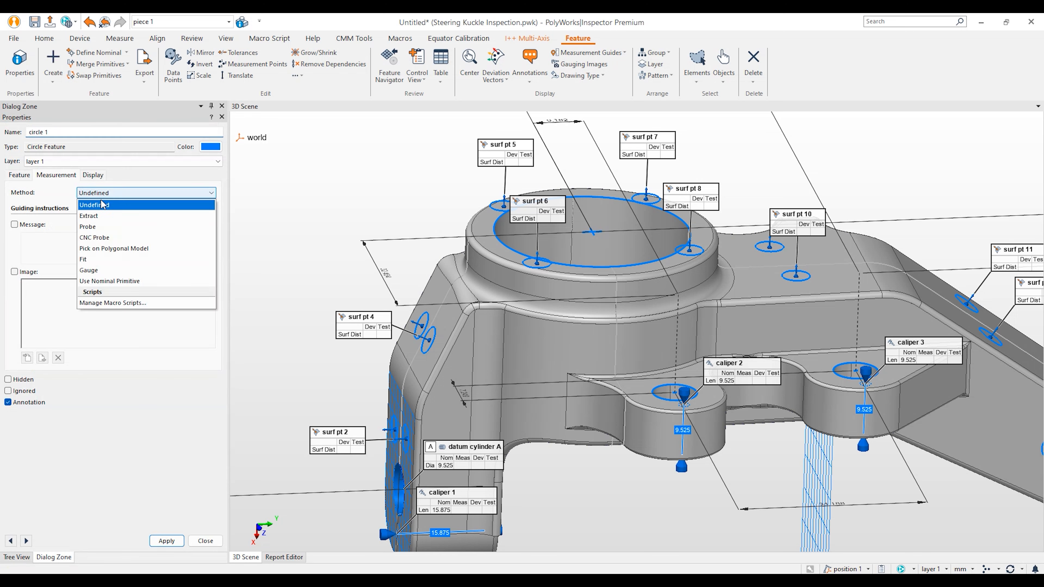
click(98, 206)
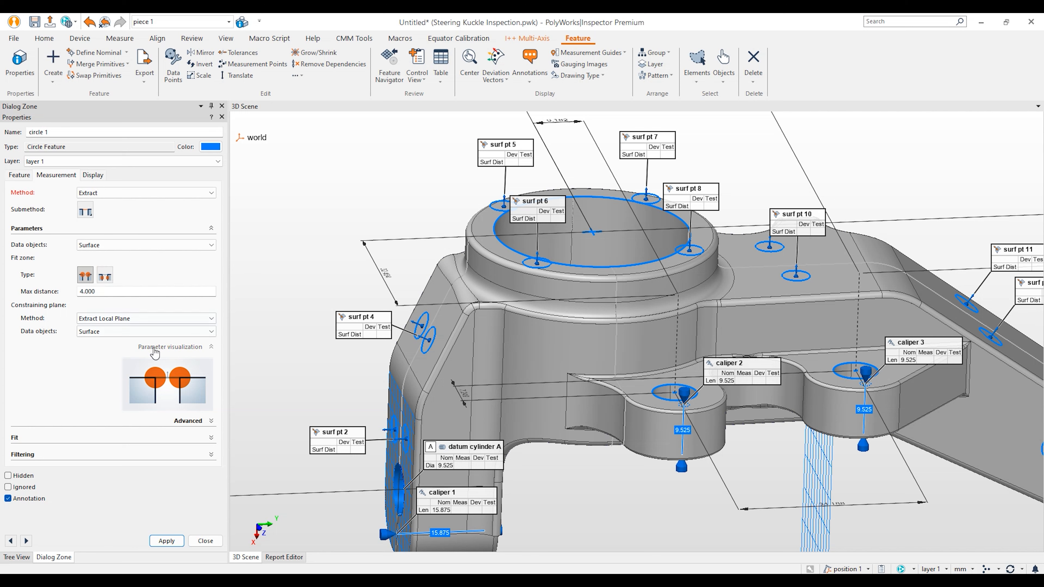
click(205, 541)
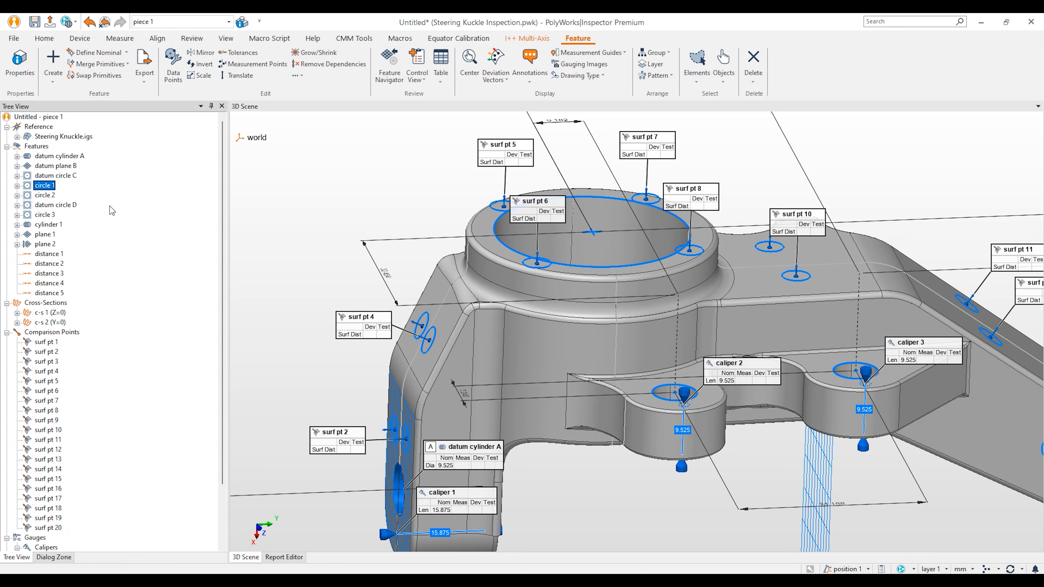
Step: Show the Geometry Controls table below the 3D scene and enlarge it
click(44, 37)
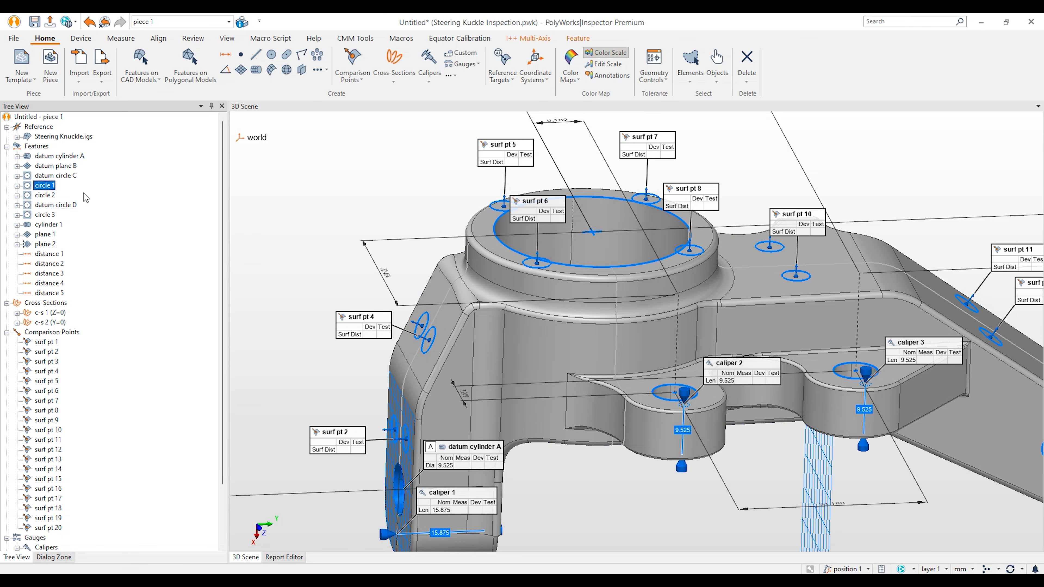
click(659, 62)
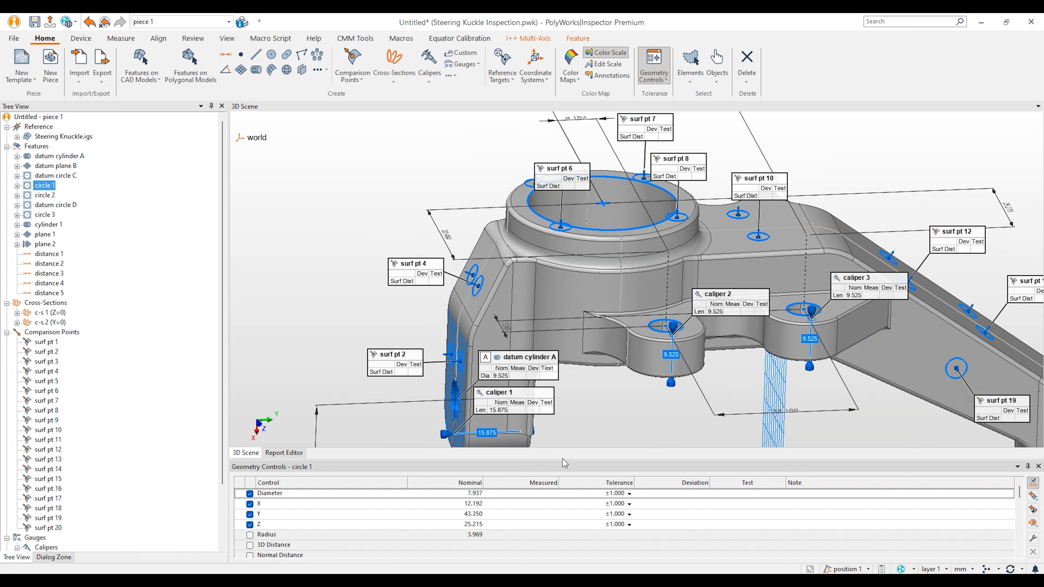
drag(562, 460, 554, 377)
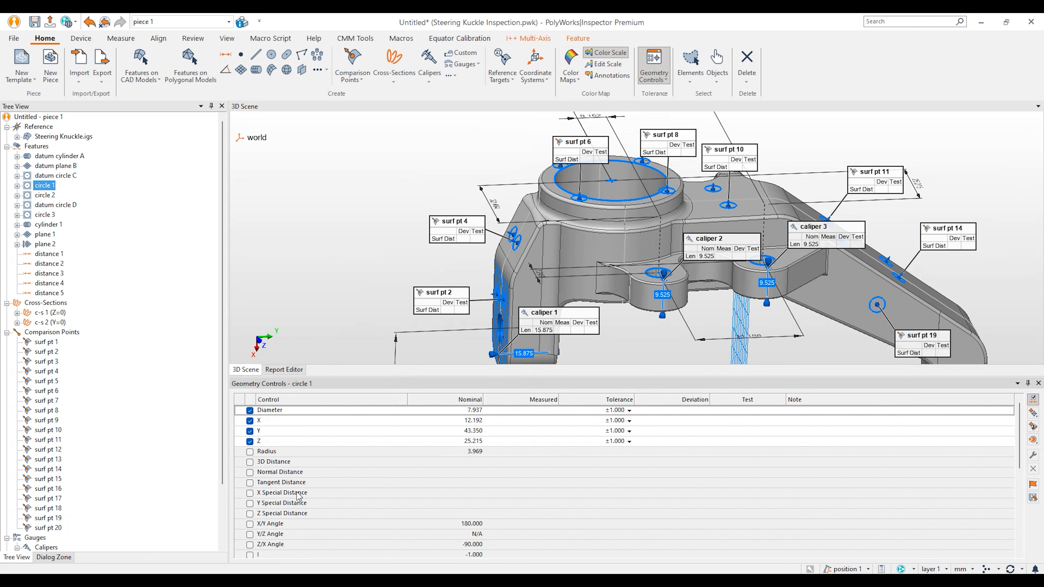
click(1033, 400)
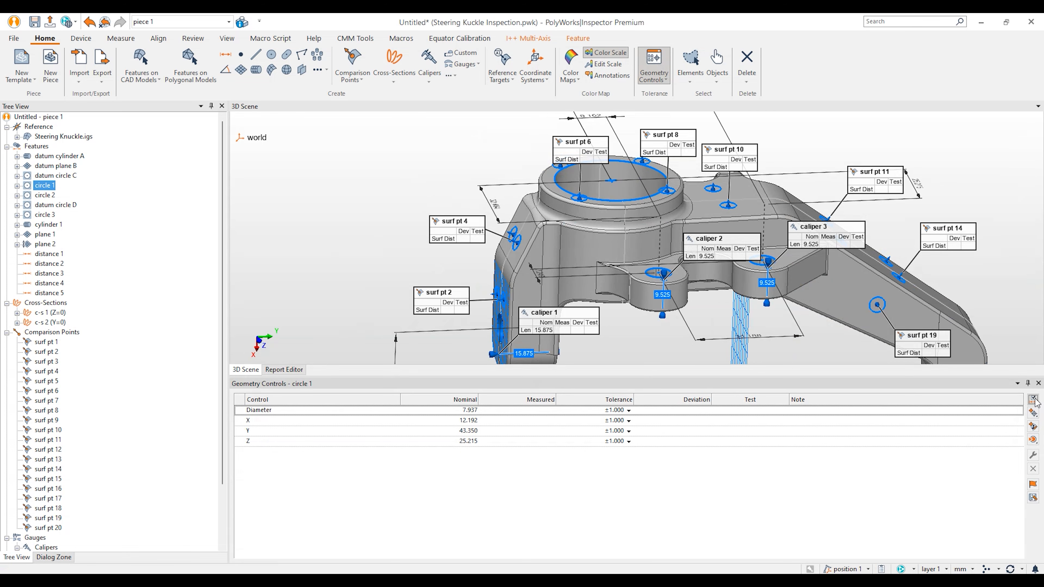
click(1034, 400)
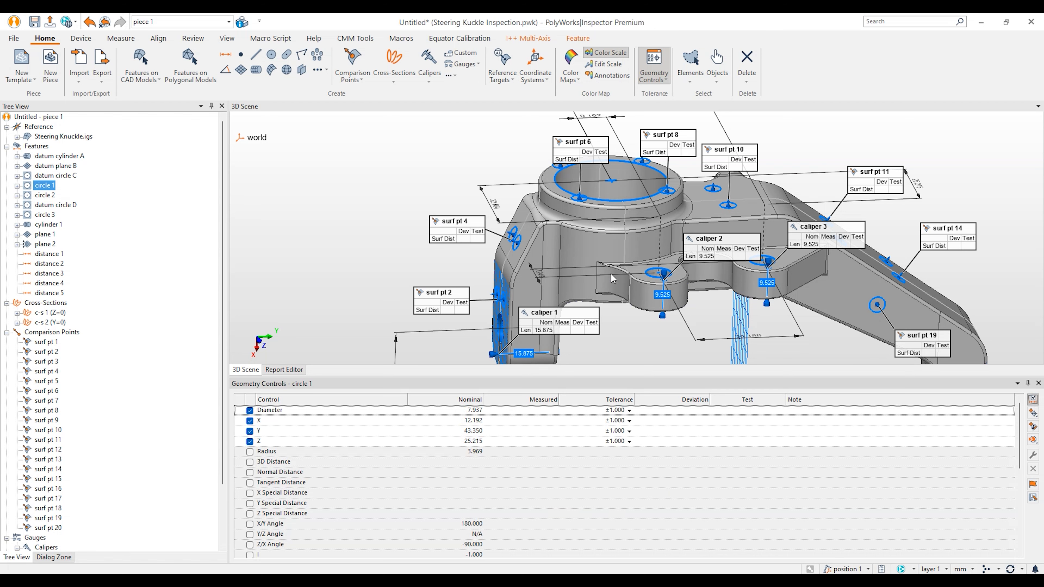
Step: Bring the right arm's hole into view and select cylinder 1 to list its controls
middle_drag(736, 269, 625, 188)
drag(797, 257, 813, 222)
scroll(724, 268, up, 5)
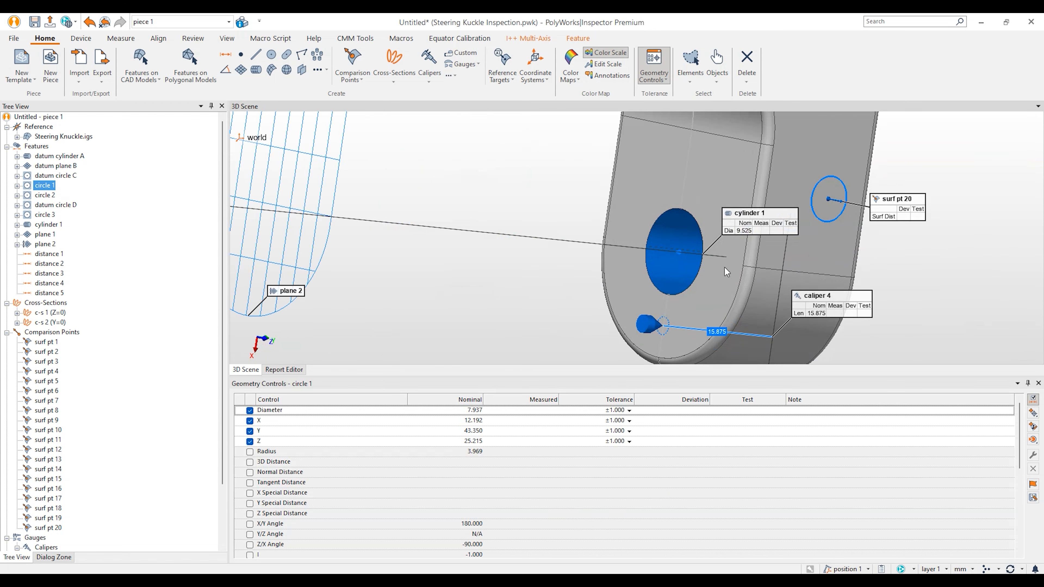
click(63, 226)
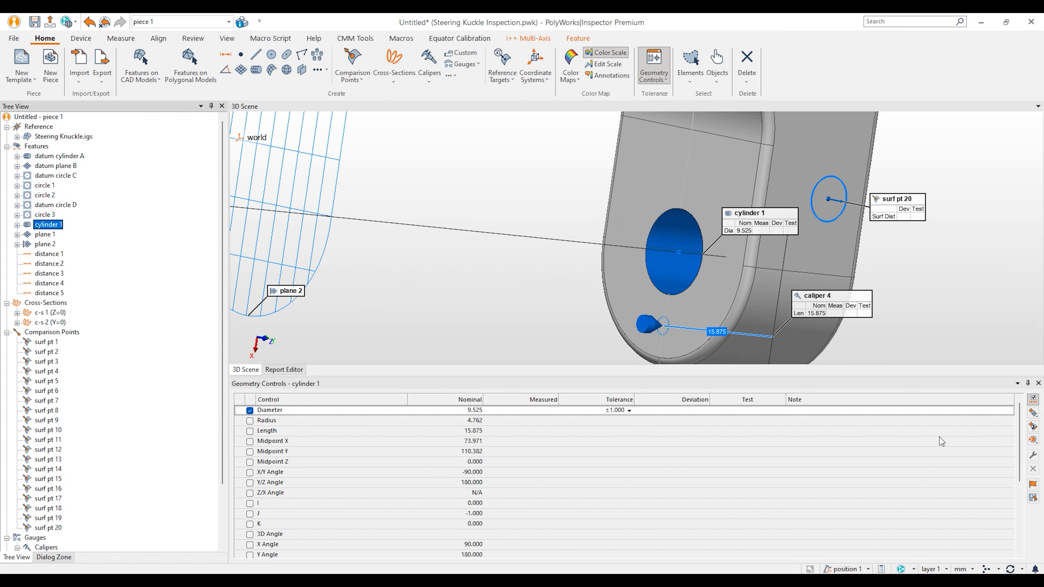
Step: Add a Ø 0.100 parallelism control to datum A on cylinder 1
click(1032, 413)
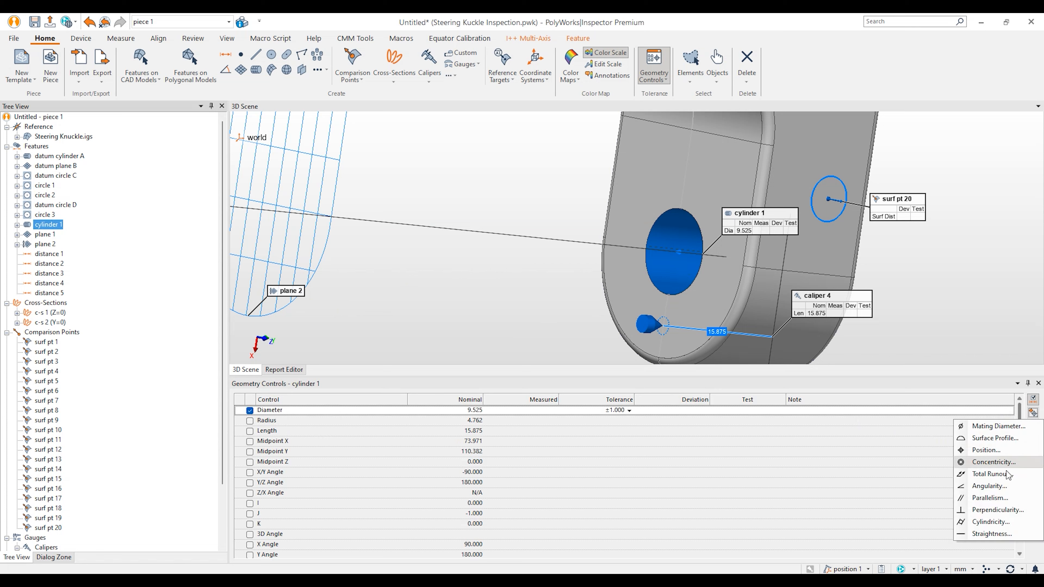
click(989, 498)
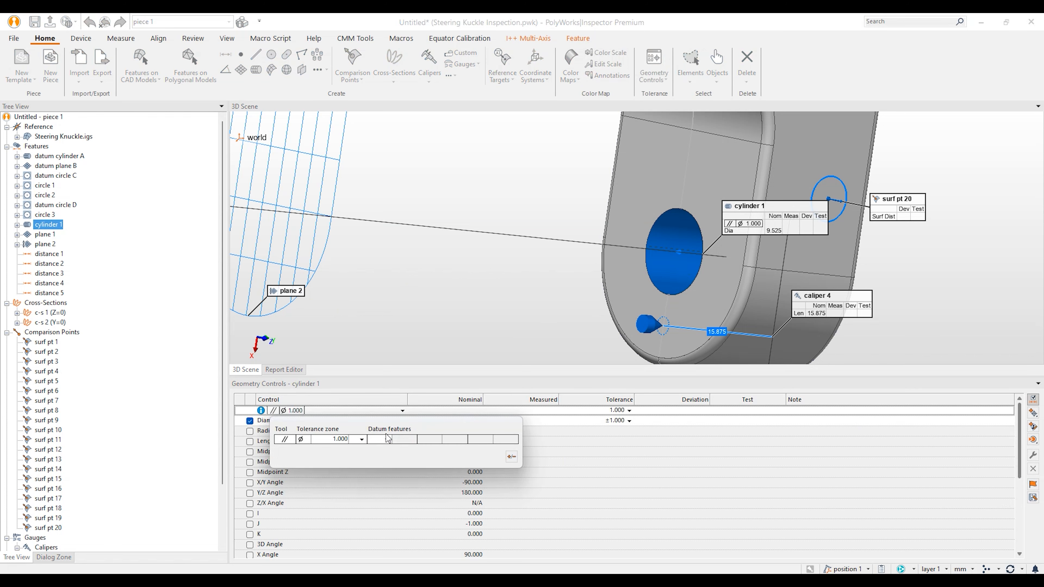
click(386, 439)
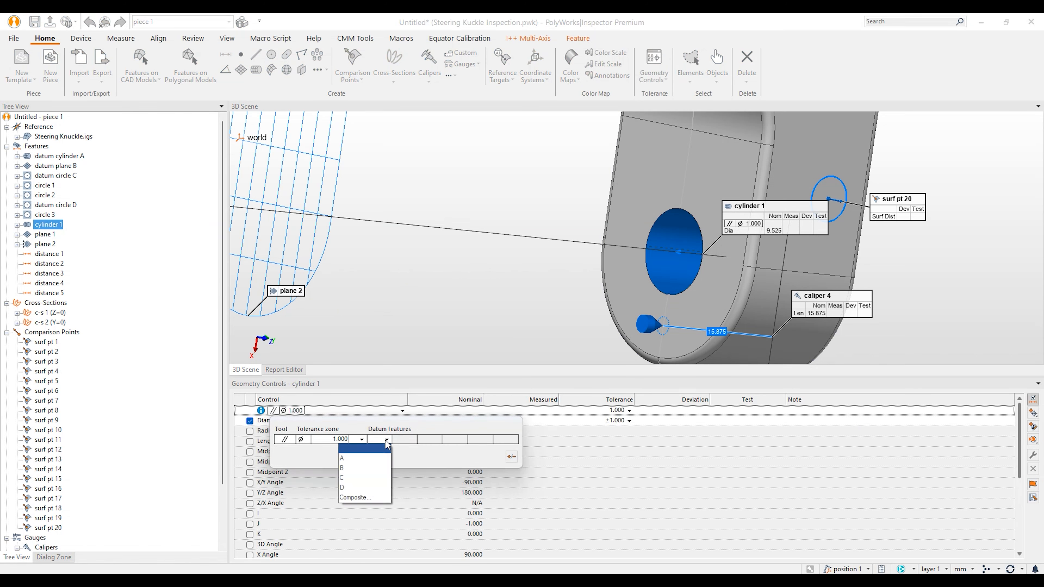
click(369, 459)
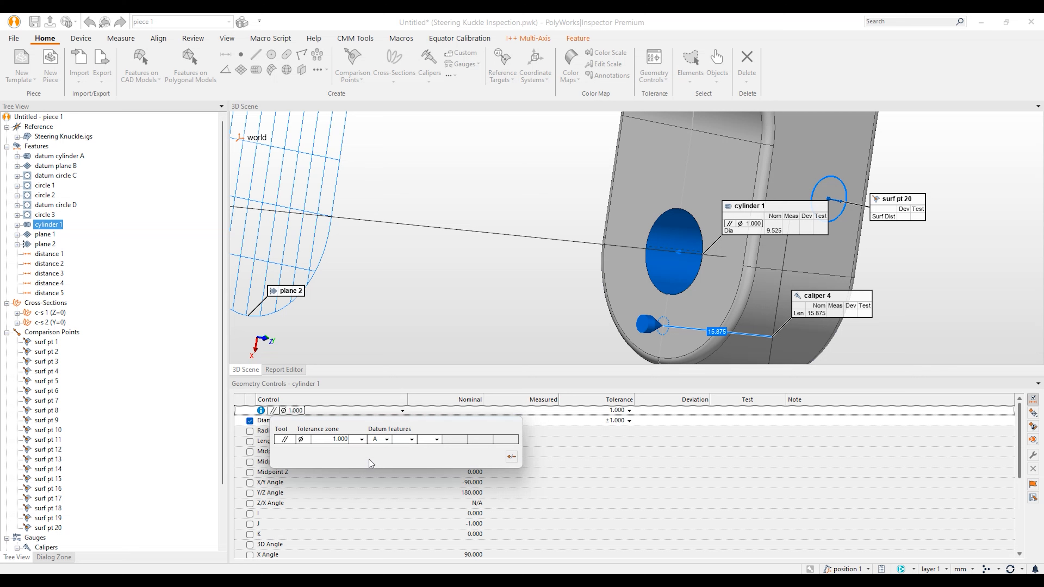
click(512, 457)
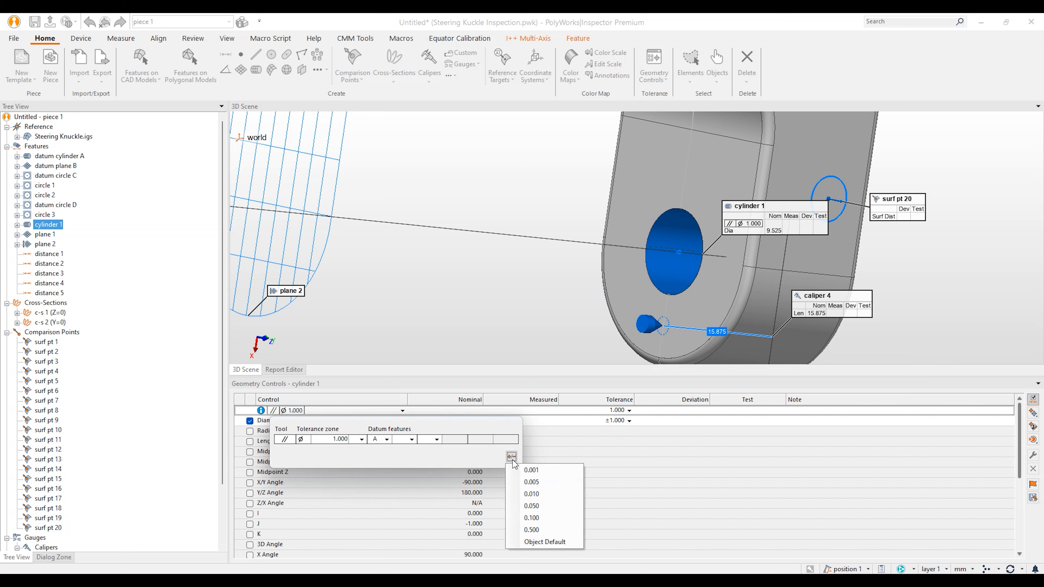
click(550, 519)
click(604, 466)
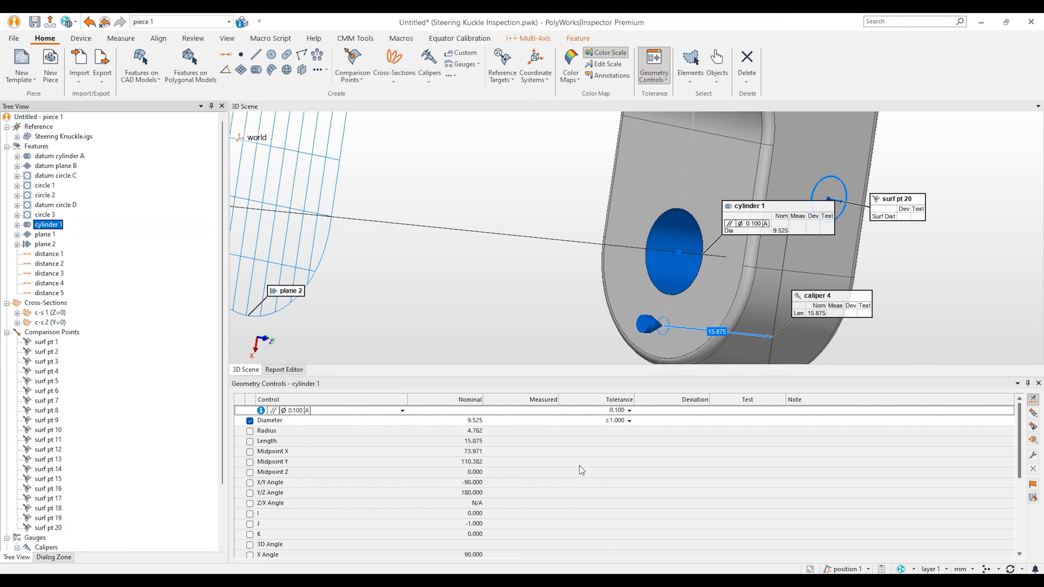
Step: Tighten cylinder 1's 9.525 diameter tolerance to +0.2/-0.2
click(629, 422)
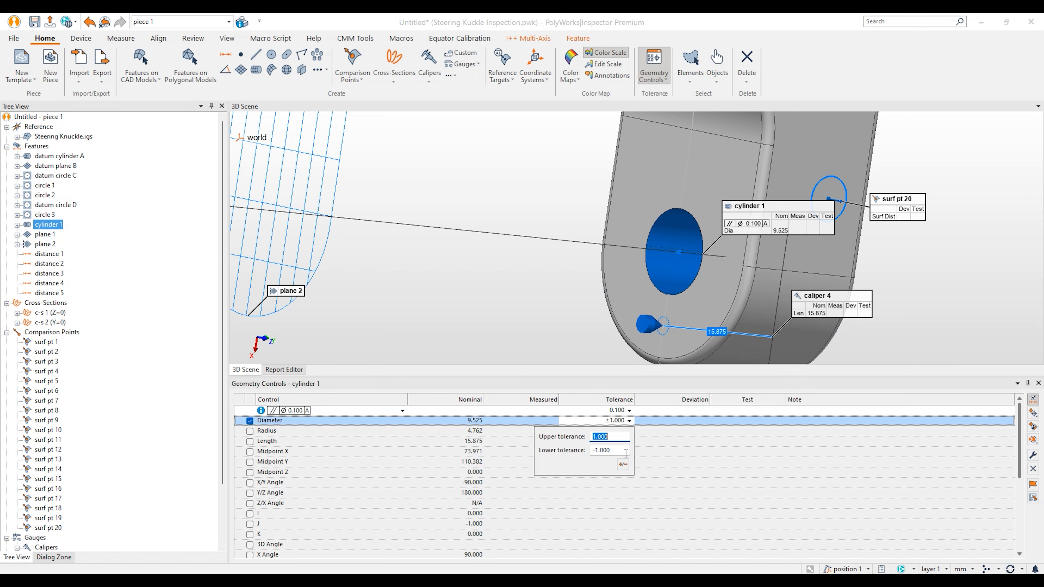
click(623, 464)
click(619, 439)
double_click(619, 438)
text(.2)
key(Tab)
text(-)
key(Return)
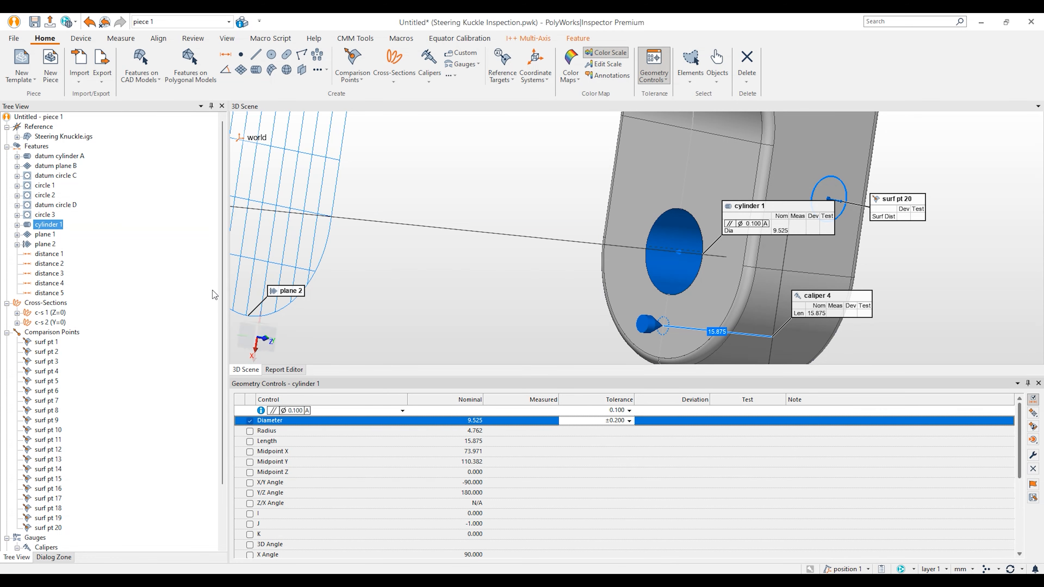
scroll(773, 310, down, 6)
drag(772, 230, 699, 263)
middle_drag(716, 151, 619, 222)
scroll(619, 221, up, 2)
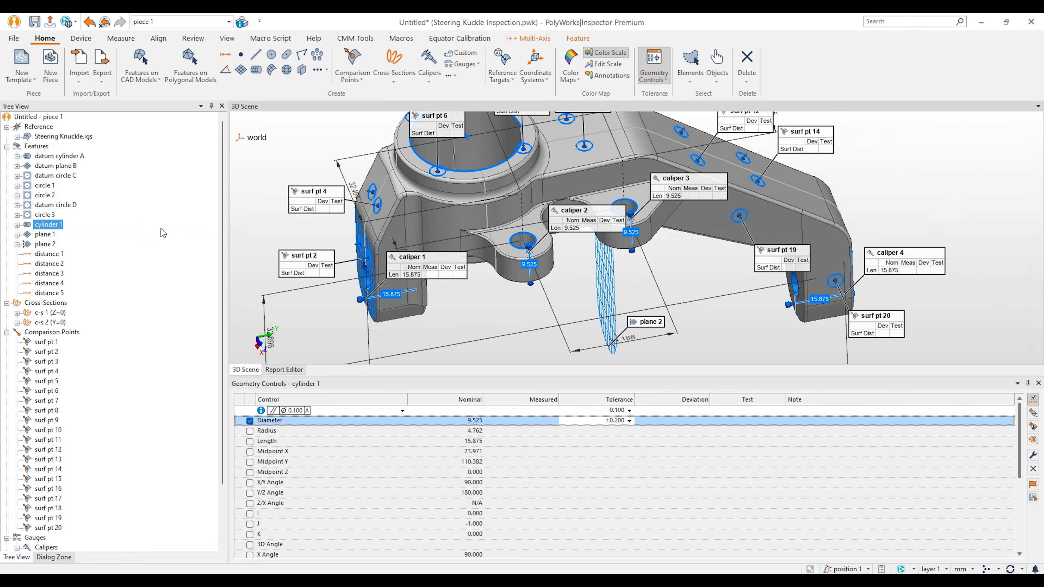
Step: Add a Ø0.200 position control referencing datums A, B, C to circles 1 and 2
click(49, 186)
shift+click(50, 196)
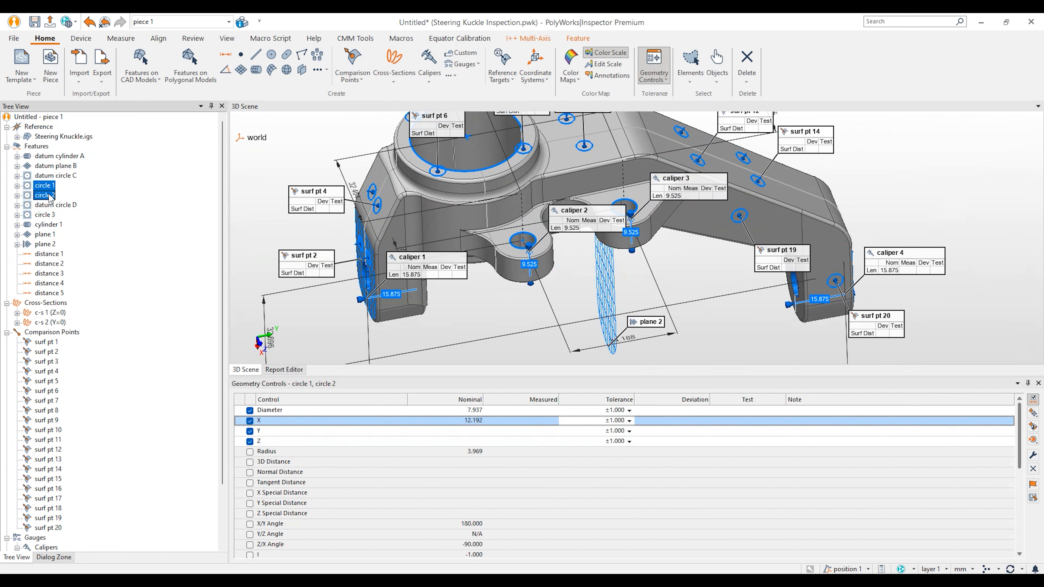
click(1033, 413)
click(985, 450)
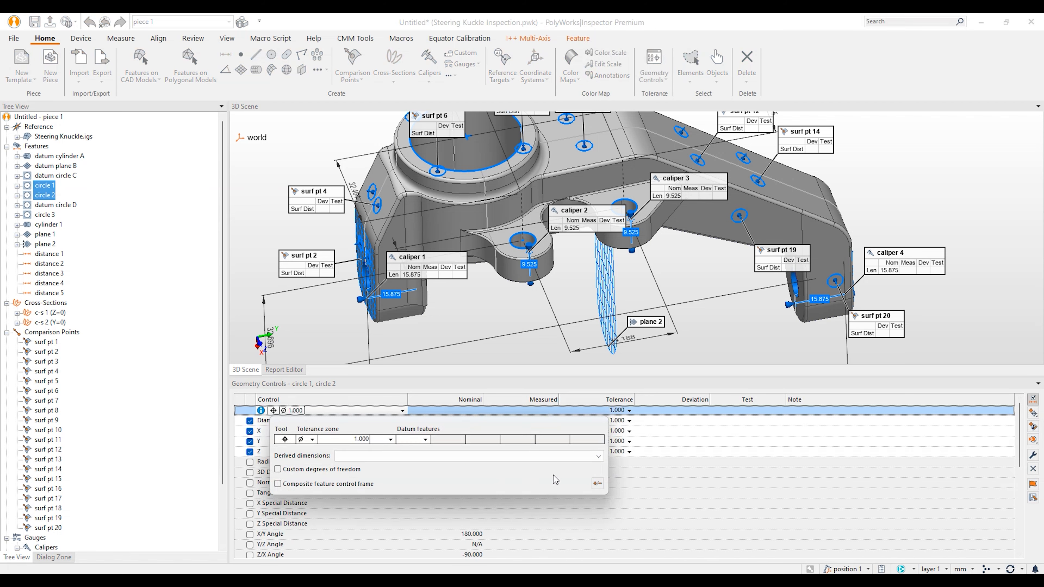
click(483, 439)
click(473, 463)
click(562, 440)
click(546, 459)
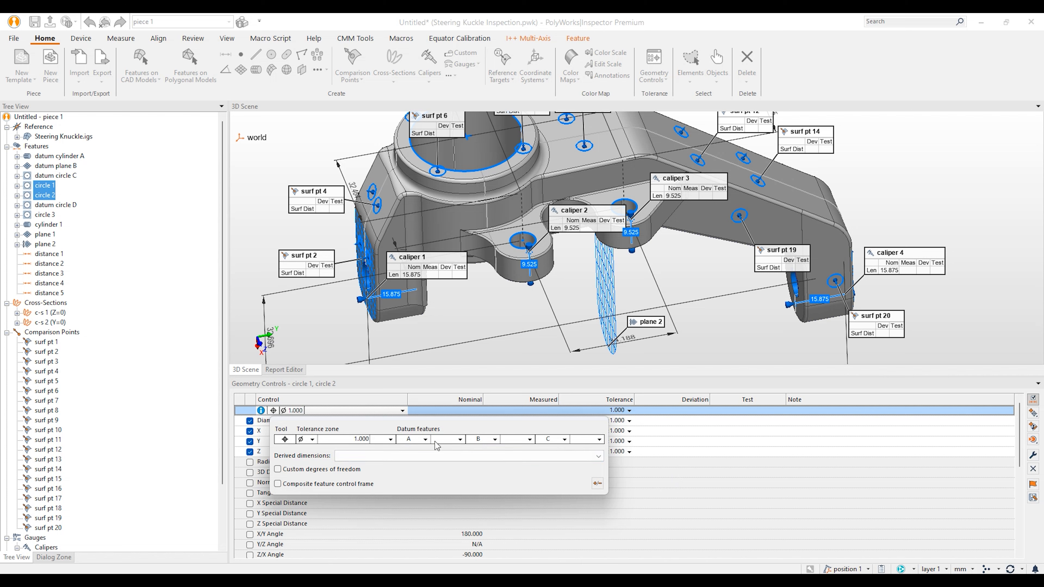
click(361, 441)
text(.2)
key(Return)
click(671, 526)
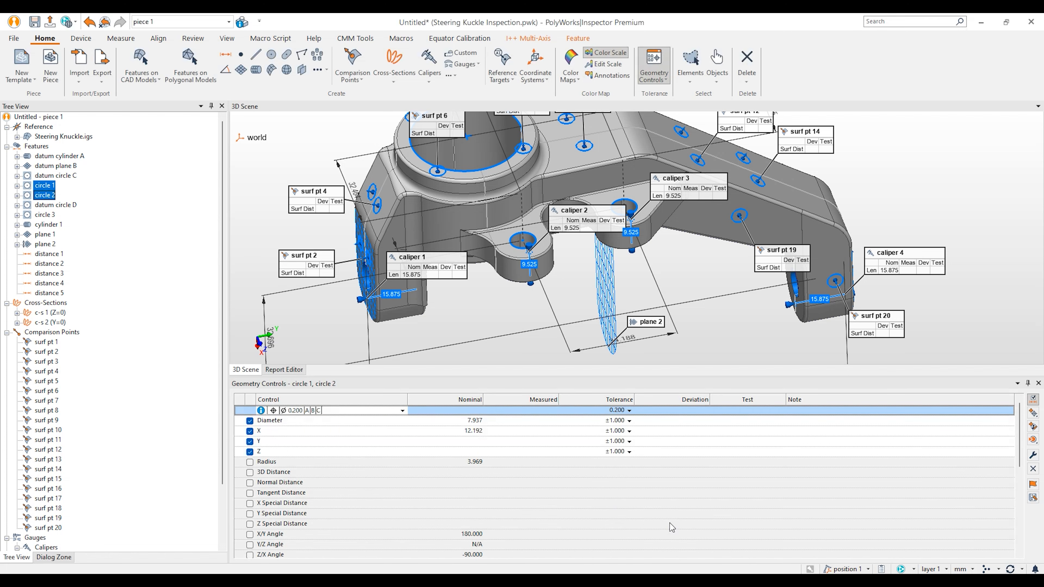
Step: Set ±0.250 tolerances on the Diameter, X, Y and Z controls together
click(656, 421)
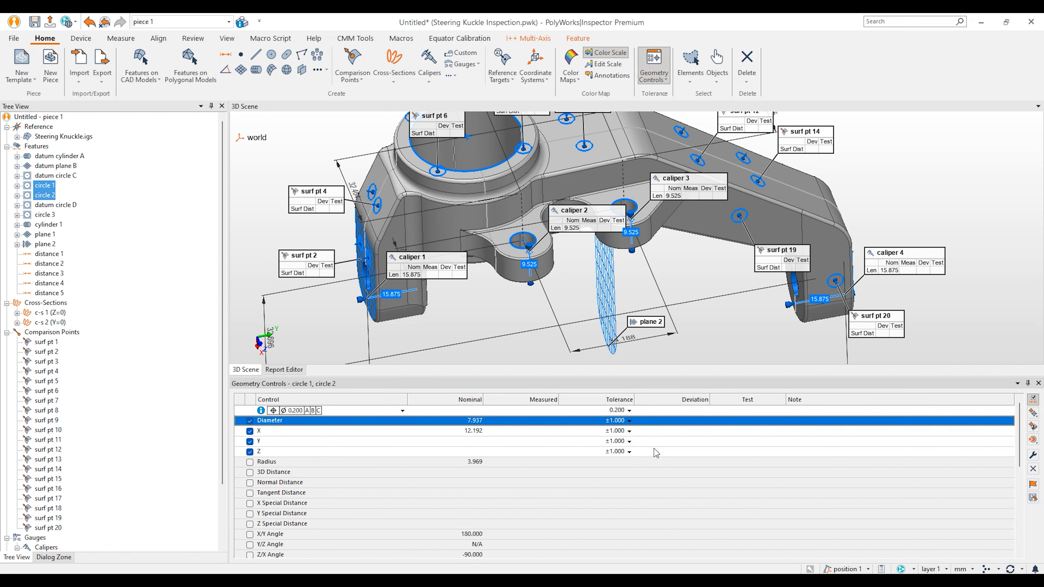
shift+click(656, 453)
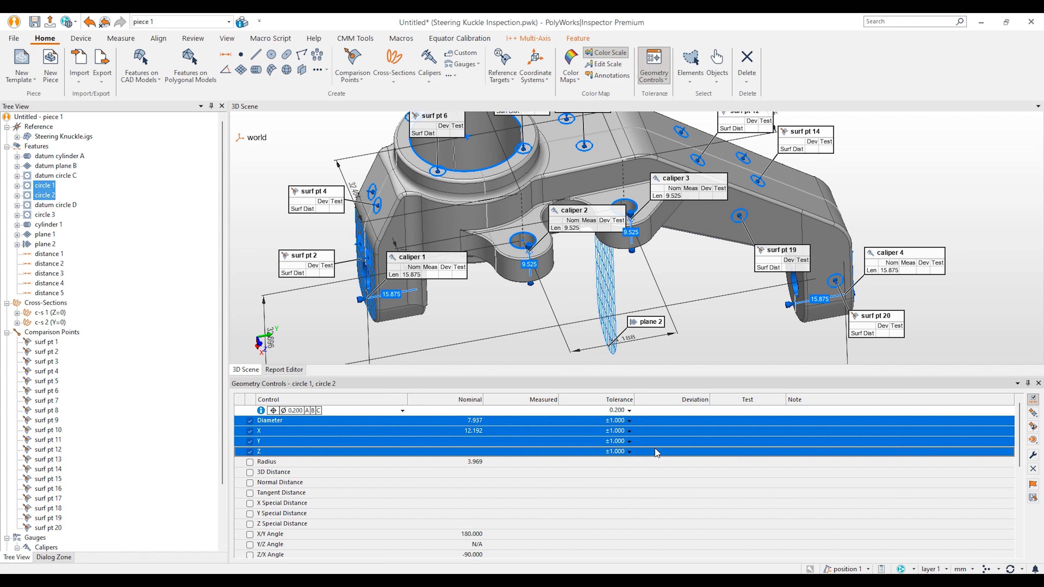
click(1033, 455)
key(Tab)
text(.25)
key(Tab)
text(-.25)
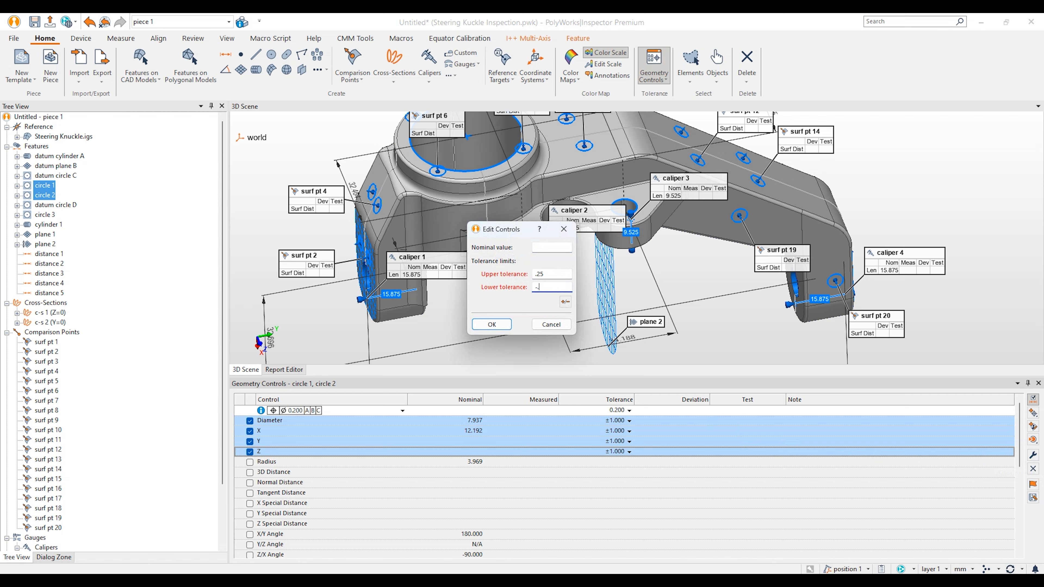
key(Return)
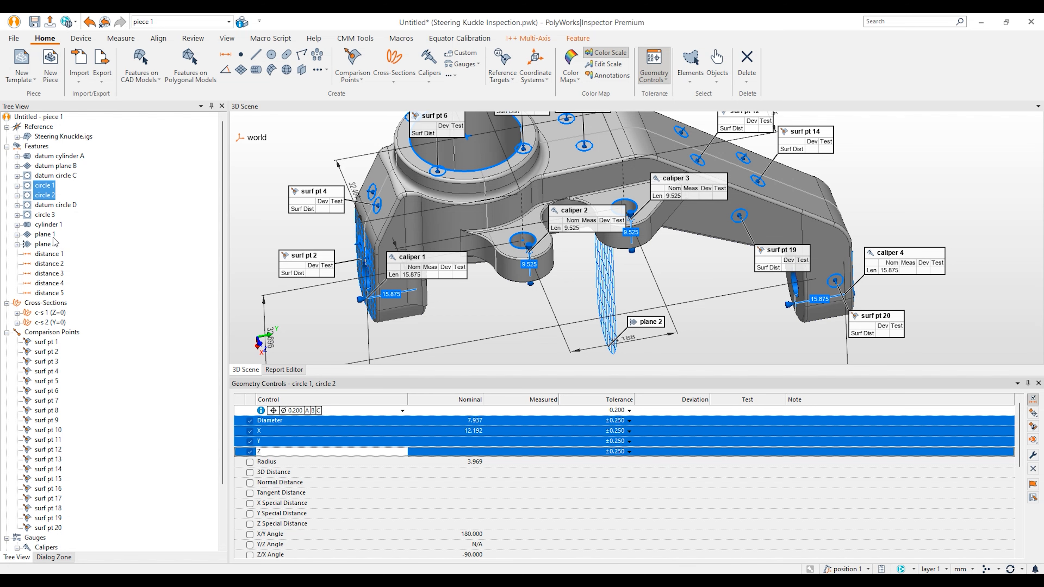
Step: Rotate the knuckle to show circle 3 and select it for editing
drag(482, 203, 487, 262)
mouse_move(479, 268)
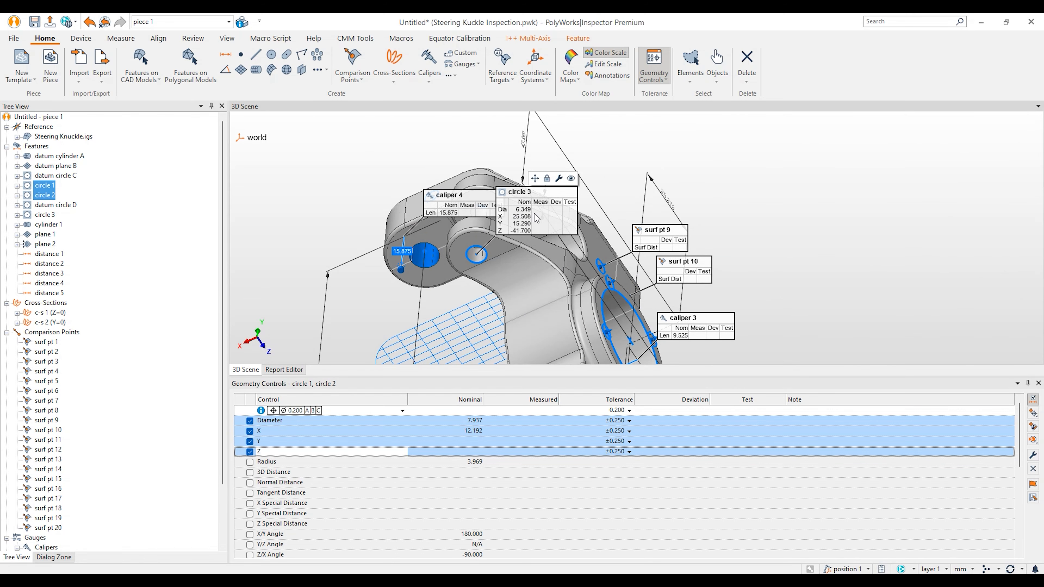
click(48, 219)
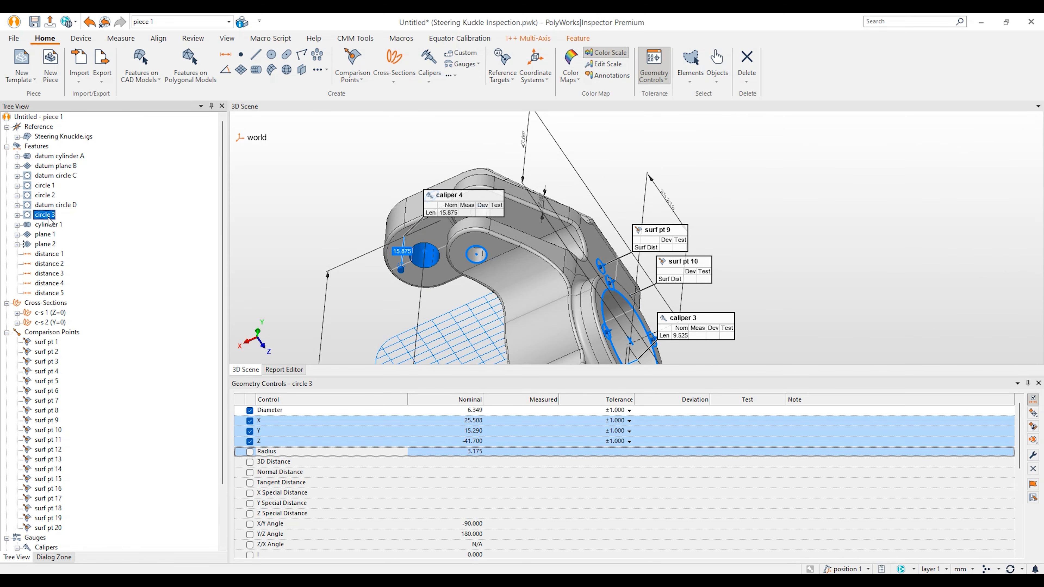
Step: Add a Ø0.100 concentricity control referencing datum D to circle 3
click(1032, 425)
click(987, 466)
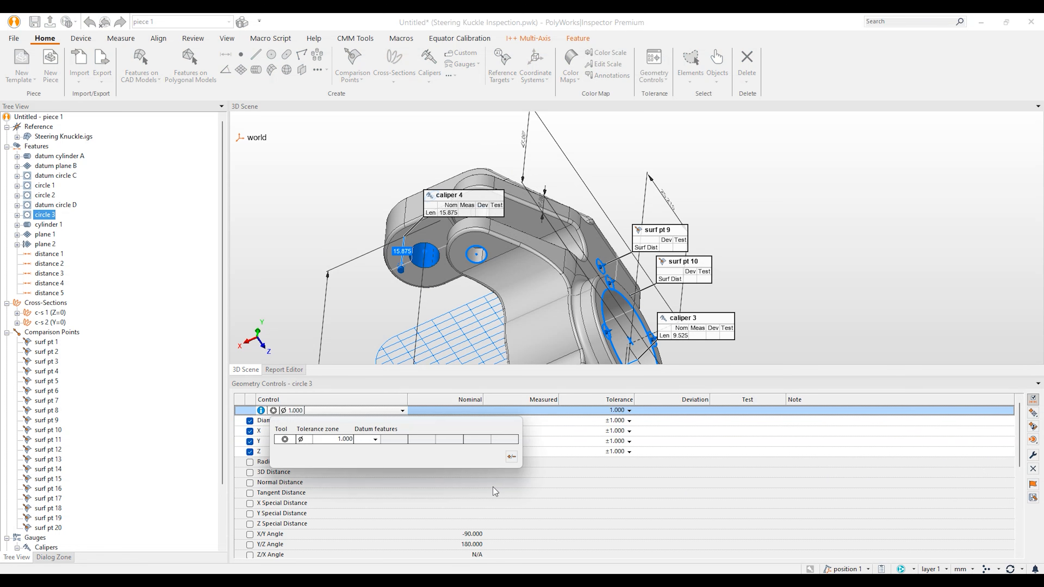
click(374, 439)
click(350, 488)
click(511, 462)
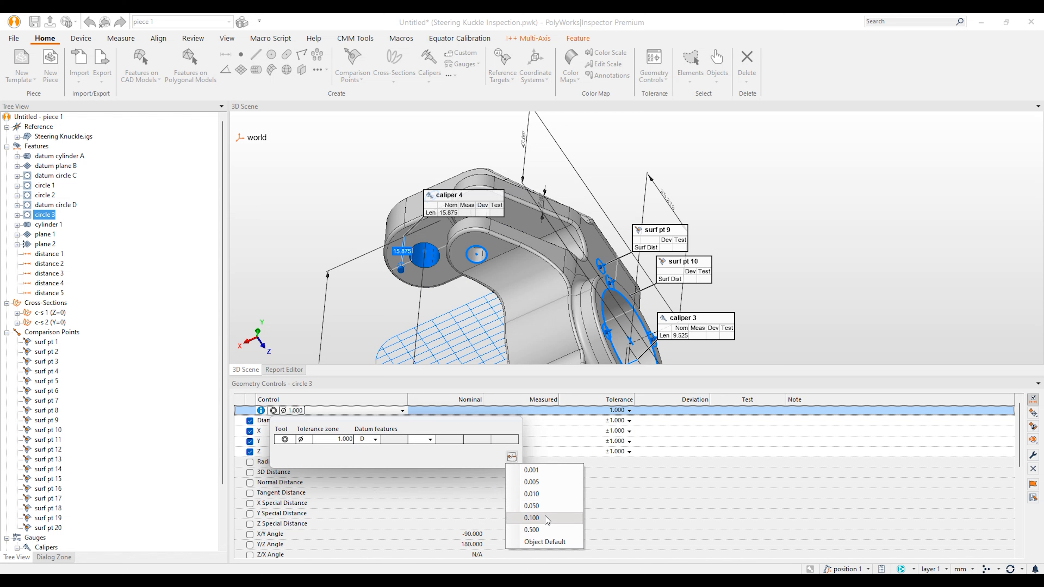
click(555, 496)
click(647, 497)
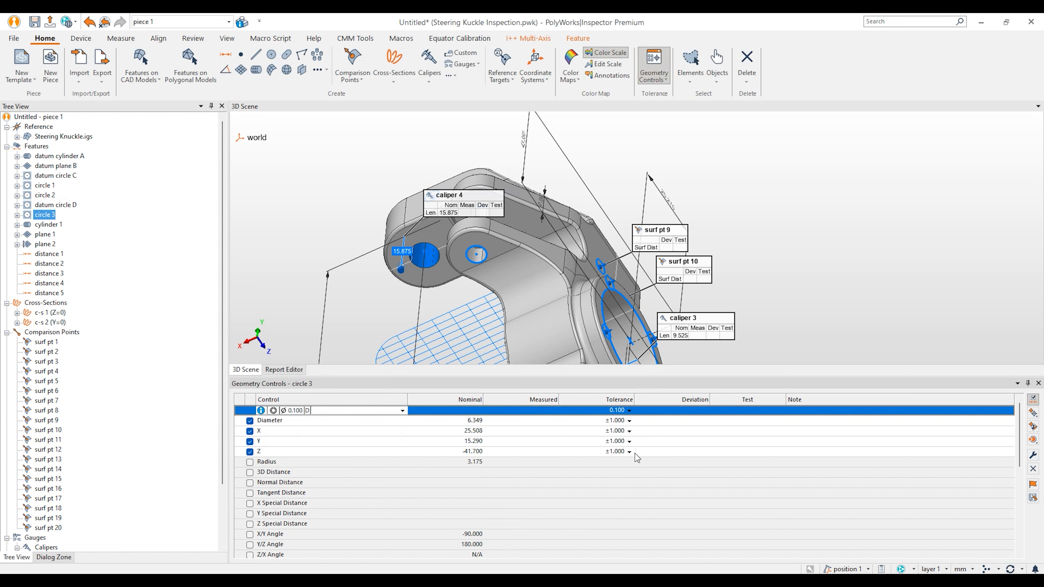
Step: Set ±0.250 tolerances on circle 3's Diameter, X, Y and Z controls together
click(657, 424)
shift+click(653, 450)
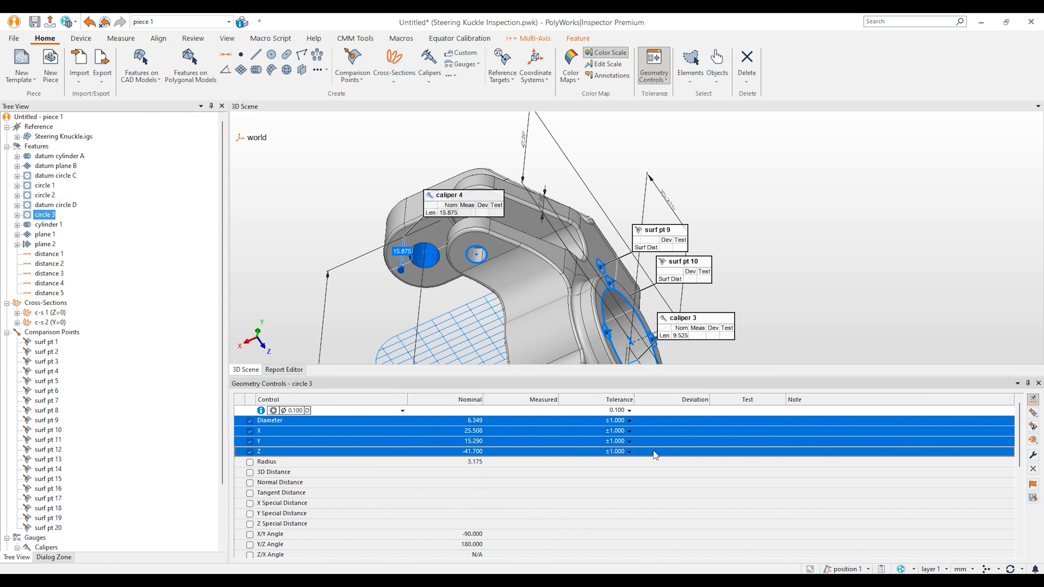
click(1033, 455)
key(Tab)
text(.25)
key(Tab)
text(-)
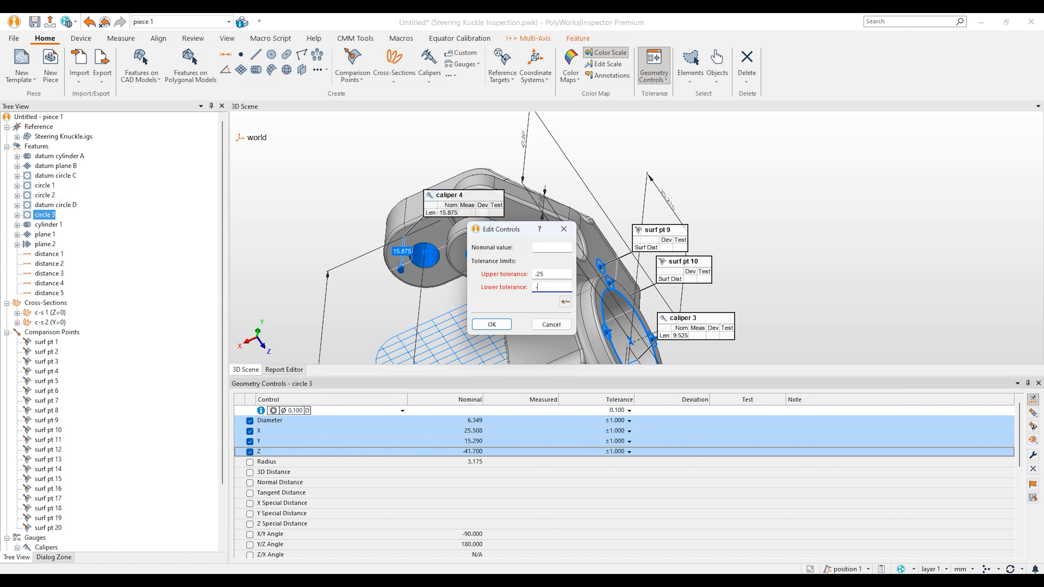
text(325)
key(Return)
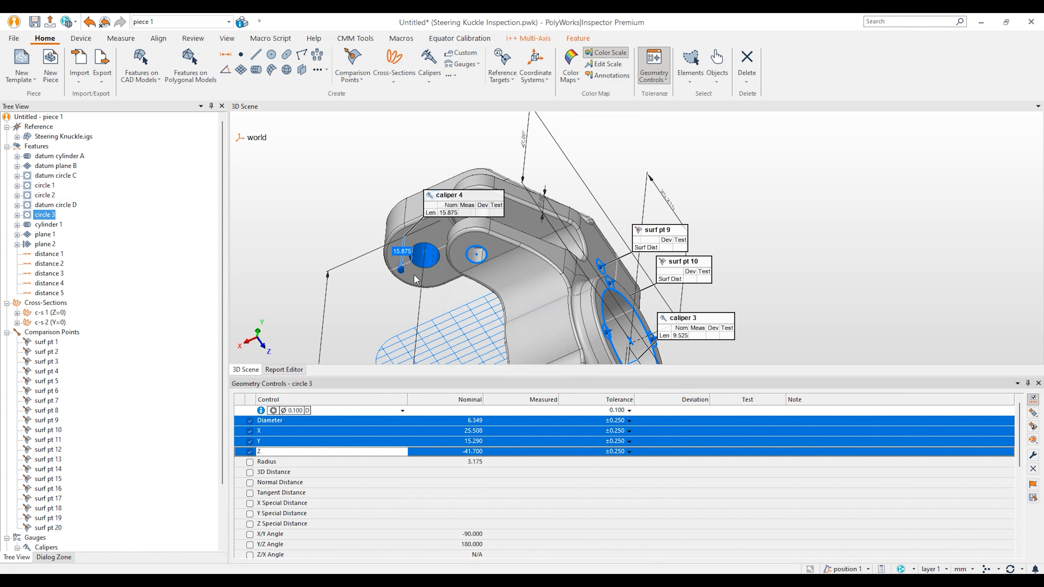
click(46, 342)
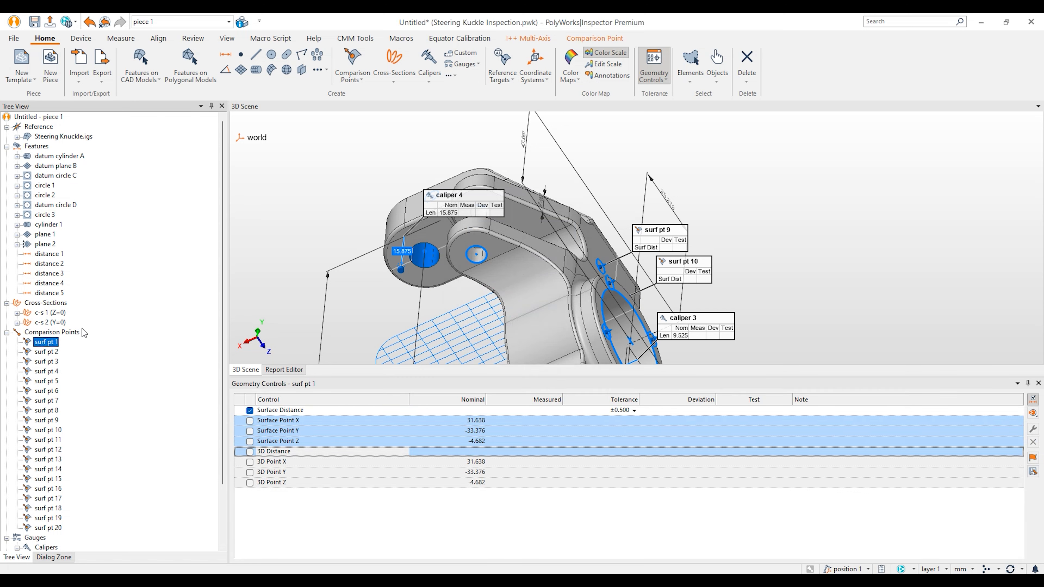
Step: Tighten the Length tolerance of calipers 1–4 from ±1.000 to ±0.500
drag(529, 294, 522, 293)
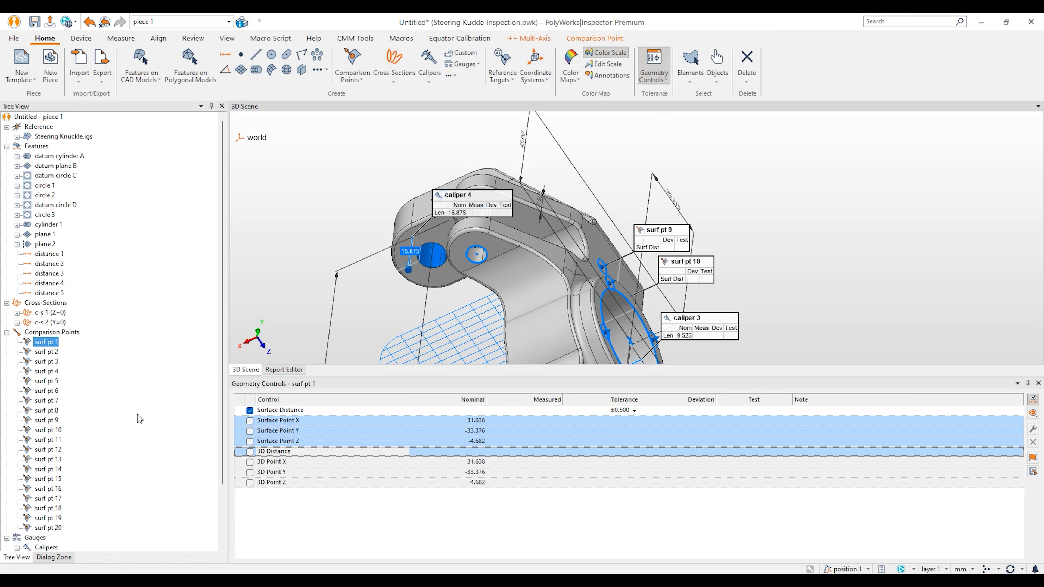
scroll(140, 417, down, 3)
drag(98, 484, 66, 519)
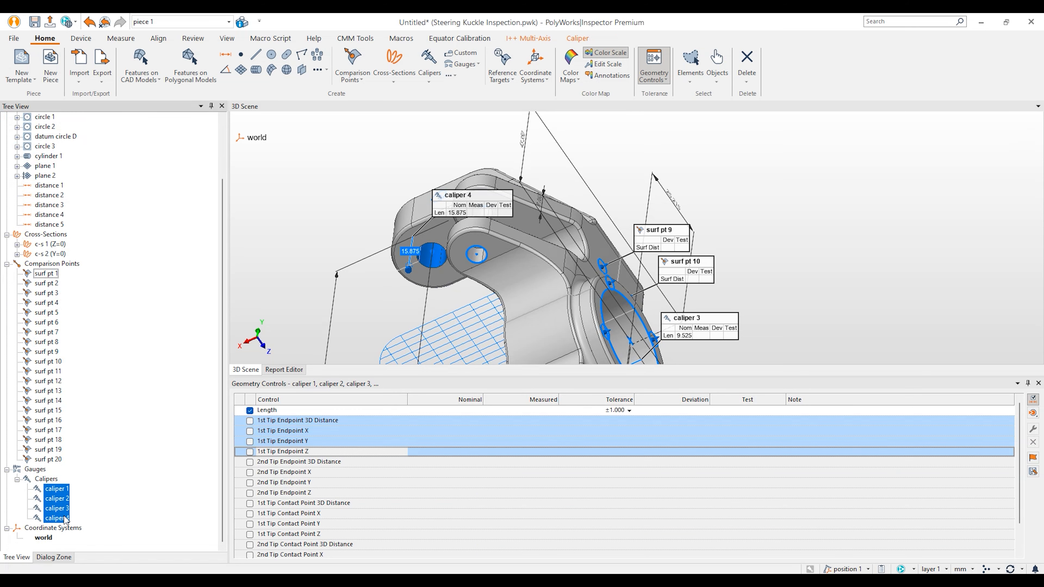
click(629, 412)
click(622, 481)
click(643, 469)
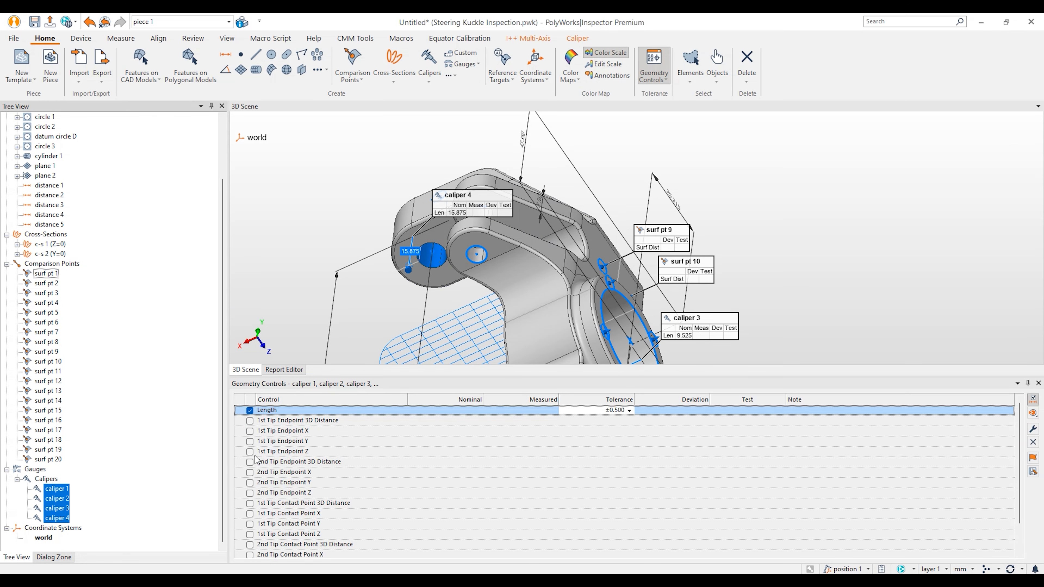
click(168, 454)
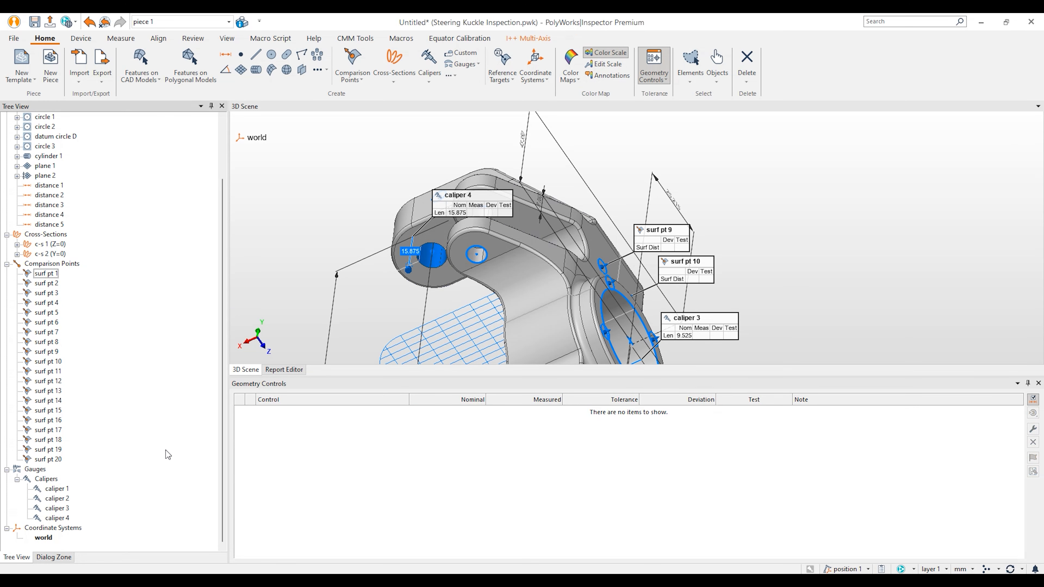
Step: Close the Geometry Controls table, frame the whole knuckle in the scene, and show Device settings
click(1028, 383)
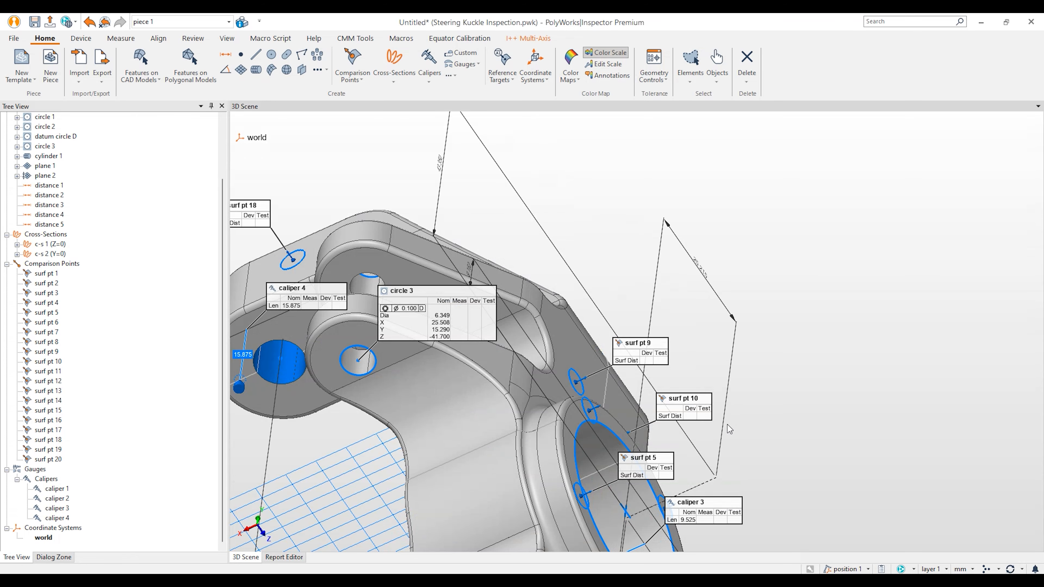
scroll(728, 424, down, 3)
drag(699, 373, 621, 358)
middle_drag(925, 374, 758, 372)
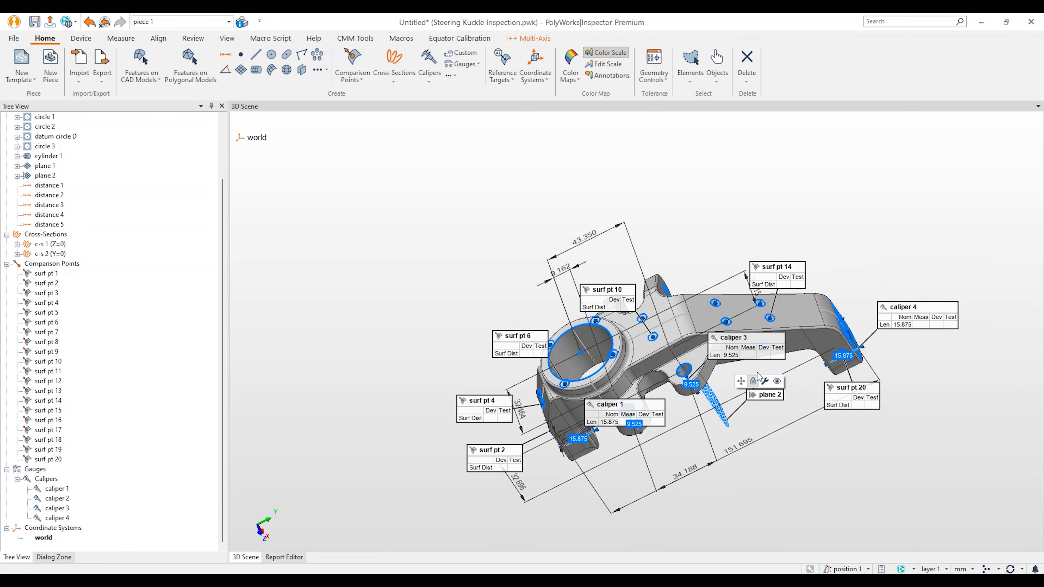
drag(879, 284, 876, 265)
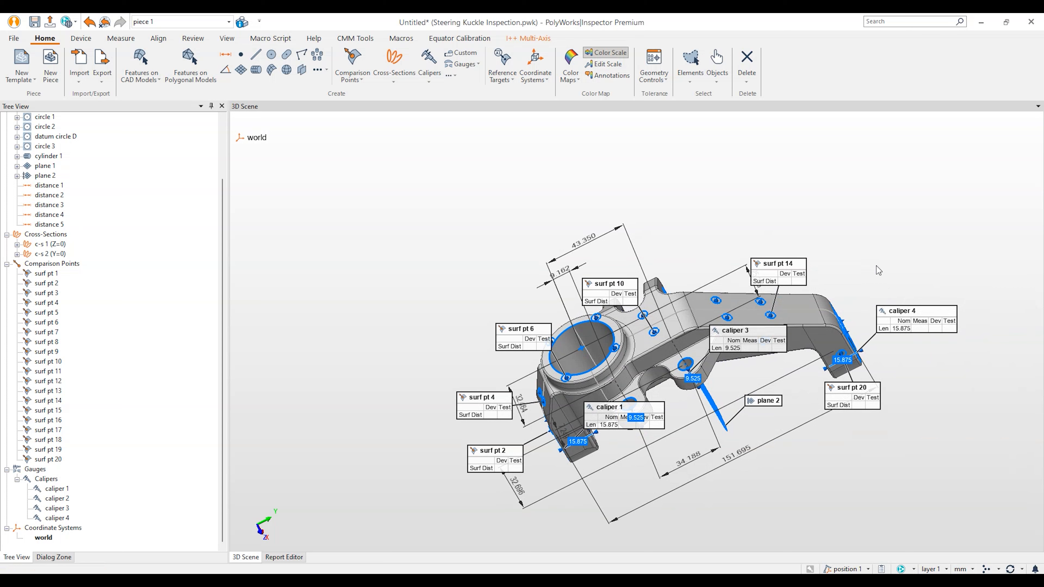
middle_drag(876, 266, 795, 248)
drag(795, 248, 806, 248)
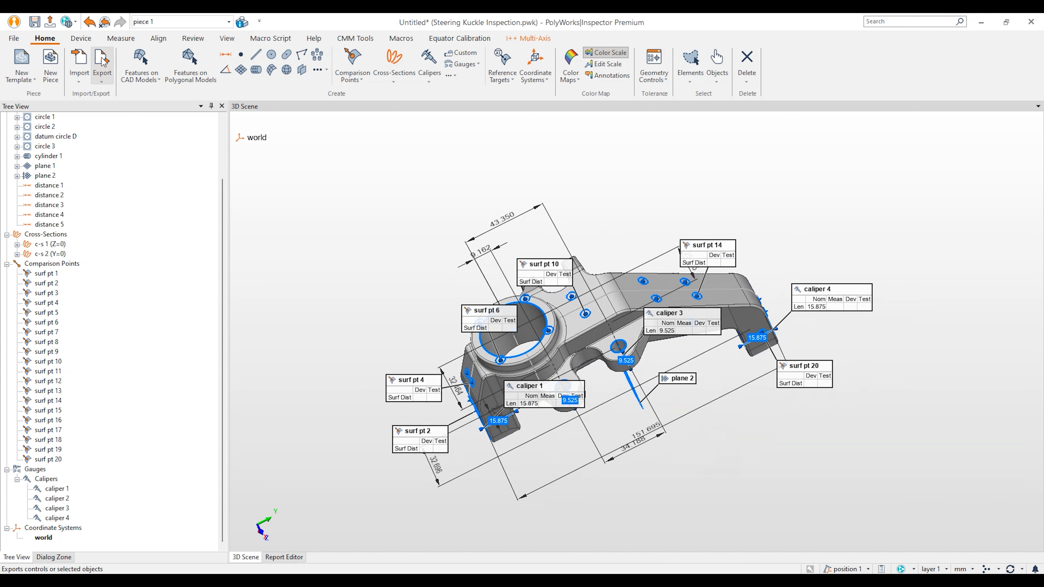
click(79, 42)
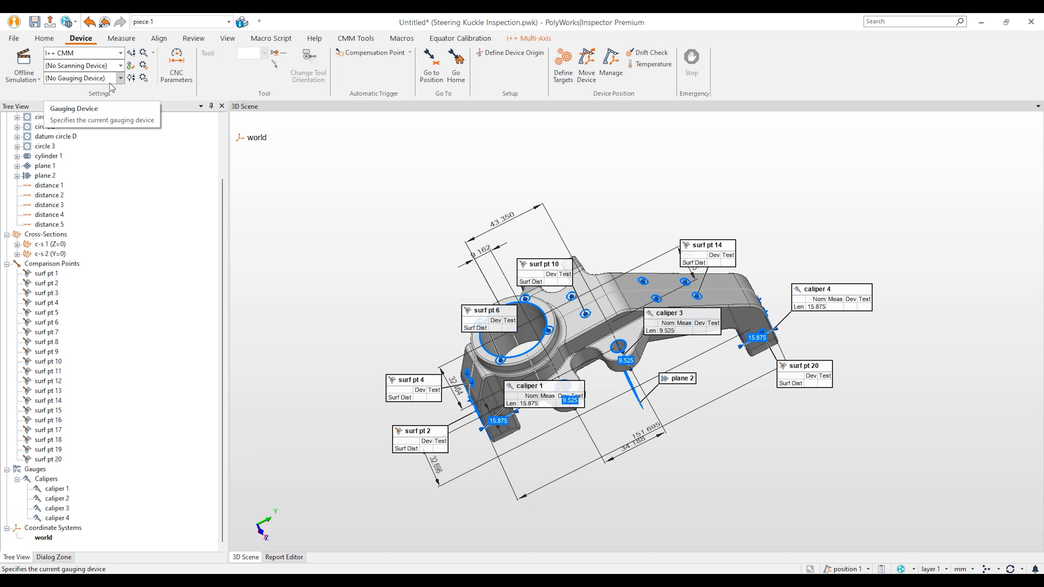
Step: Use the Hexagon/Romer Absolute Arm for probing and scanning, and start Offline Simulation
click(102, 55)
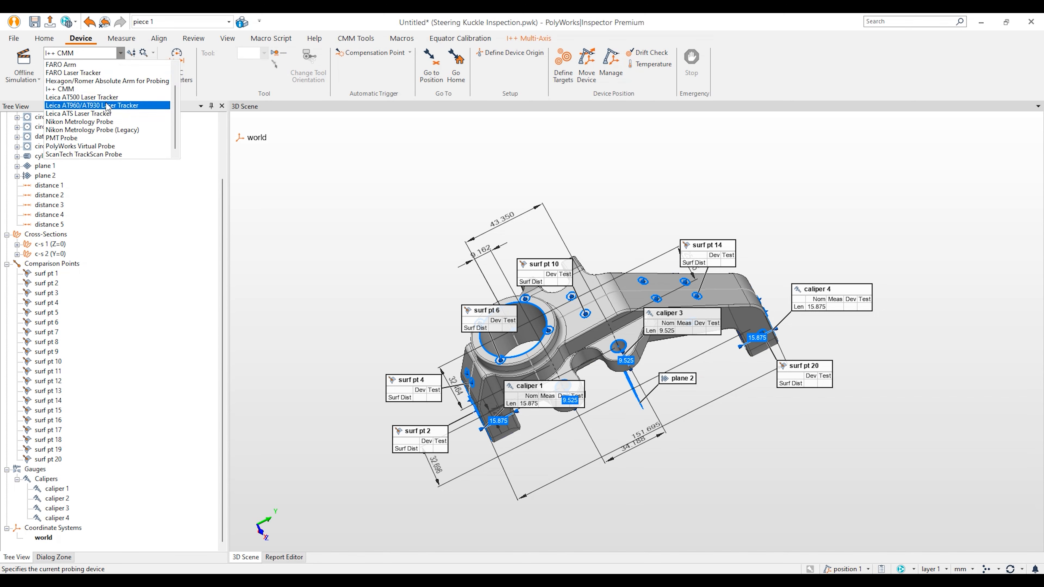
scroll(115, 120, up, 1)
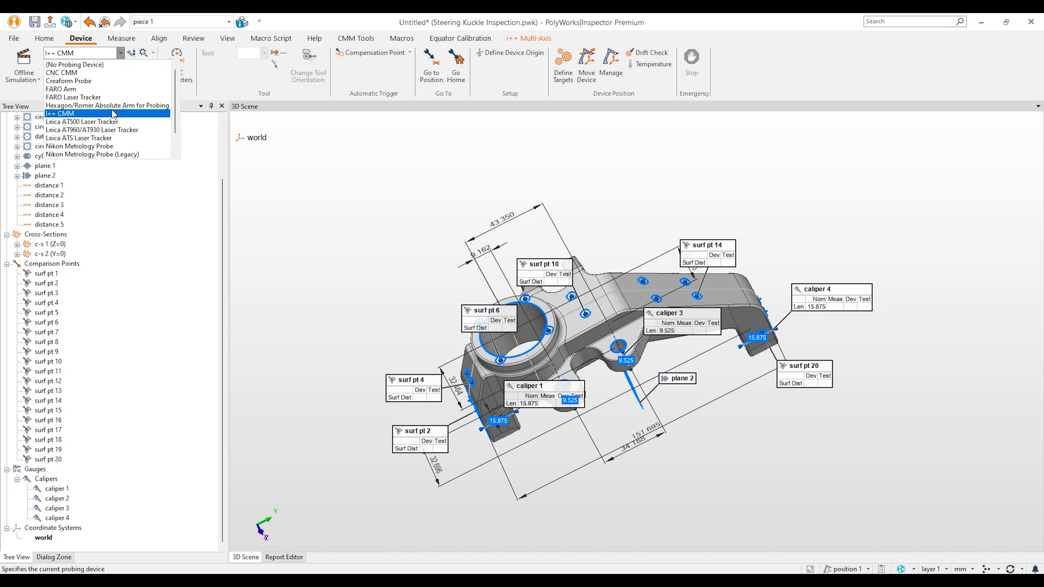
click(113, 108)
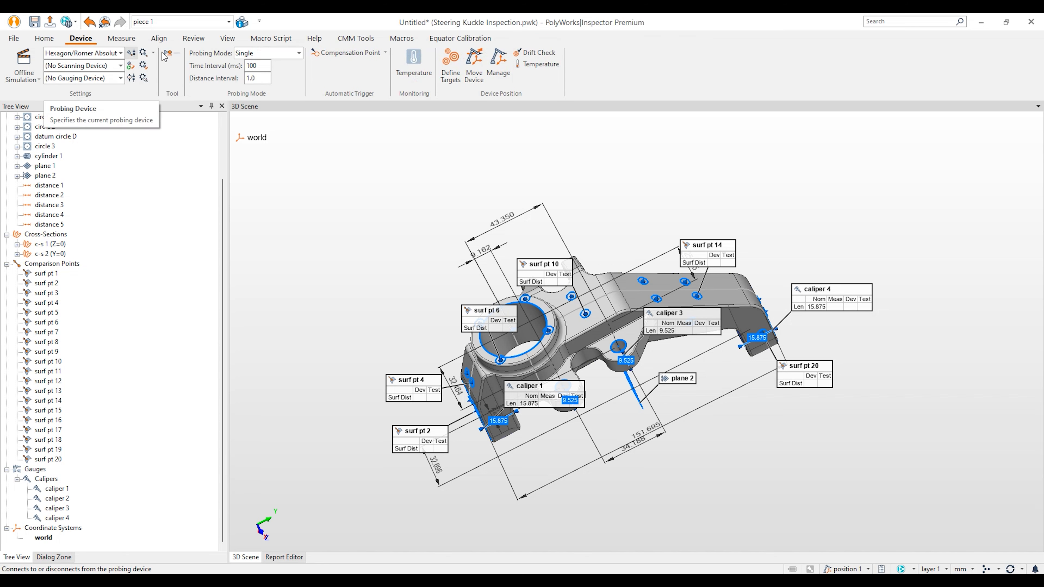
click(59, 68)
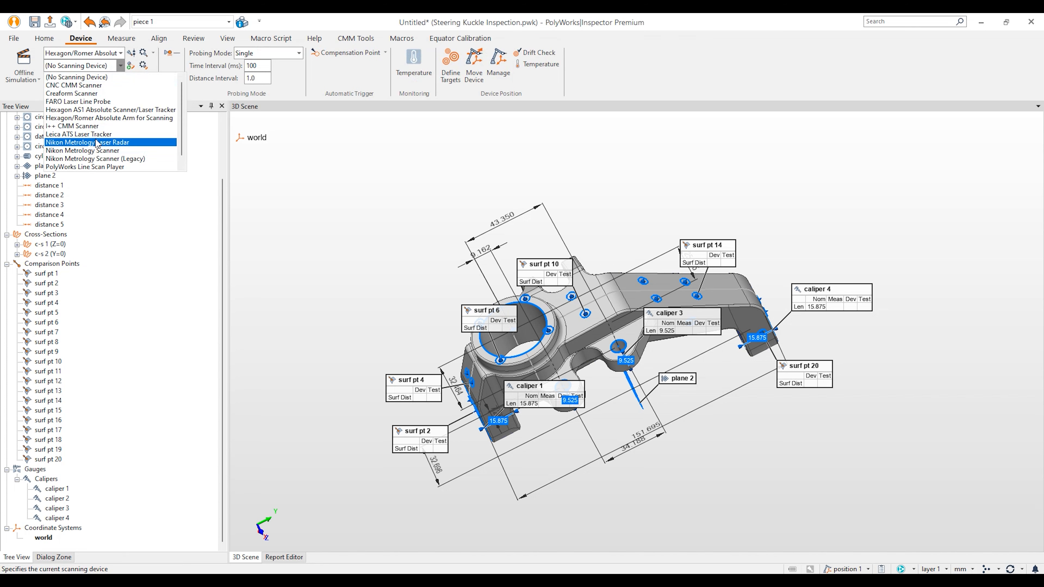
click(100, 119)
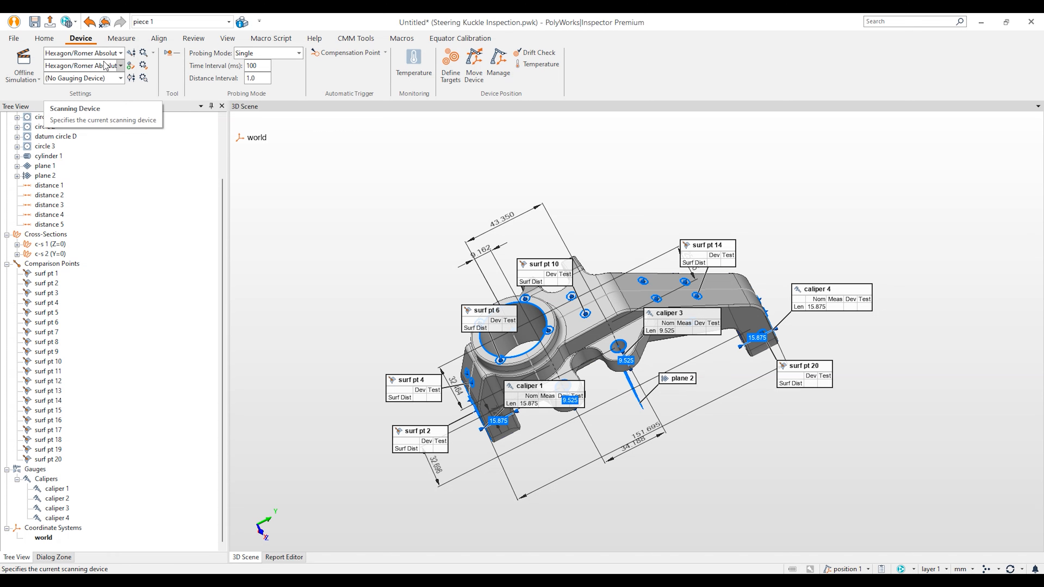
click(25, 59)
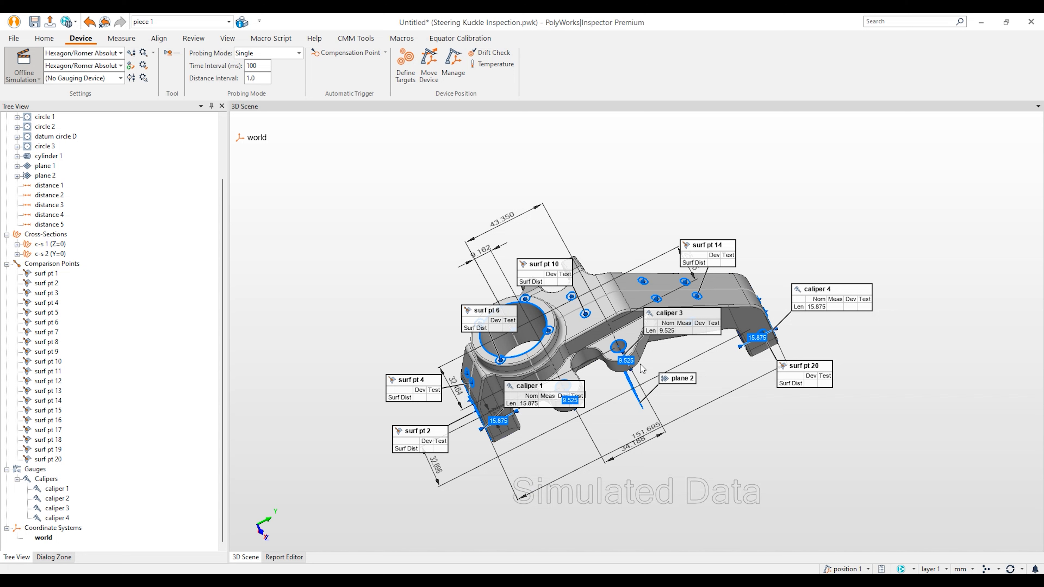
Step: Connect the Romer arm and probe measured values for datum cylinder A, plane B and circle C
click(131, 53)
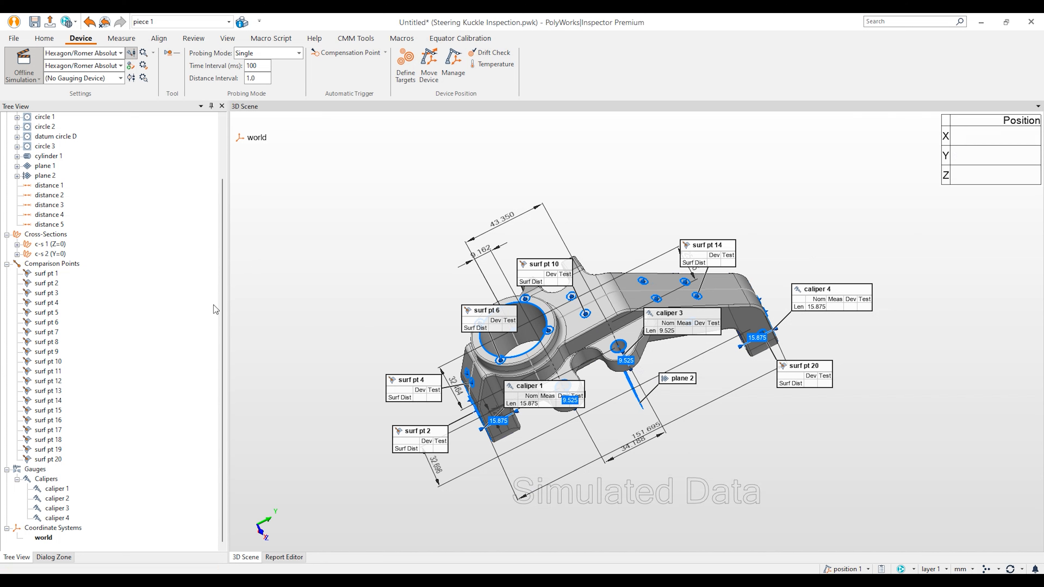
scroll(145, 309, up, 3)
drag(107, 156, 60, 182)
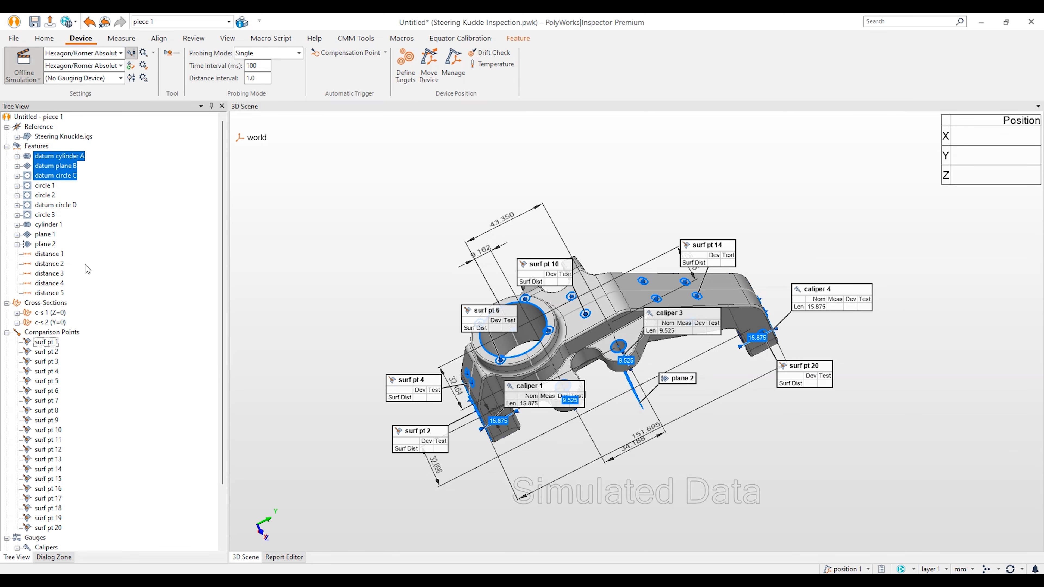
right_click(69, 164)
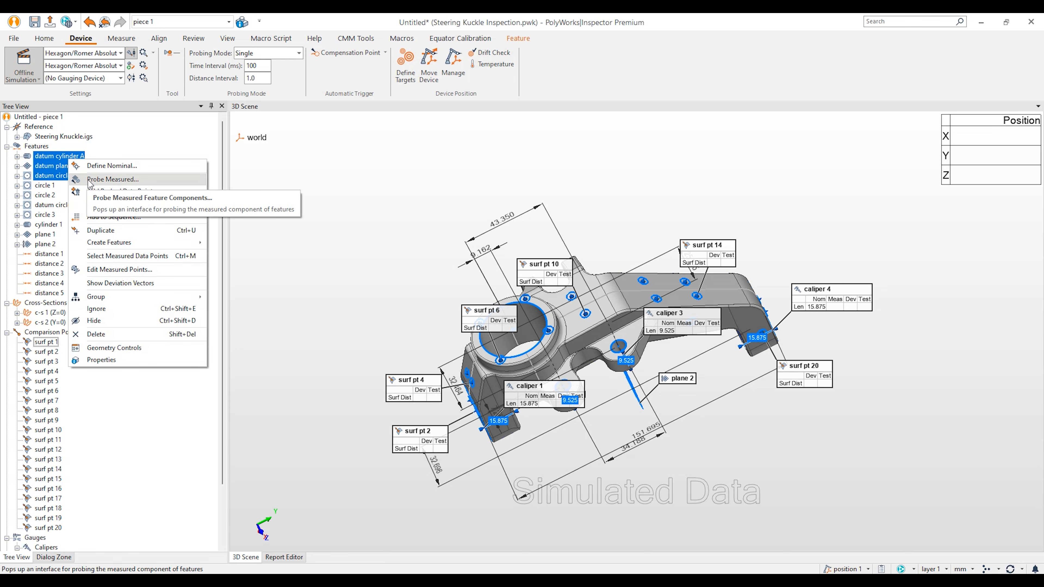
click(88, 179)
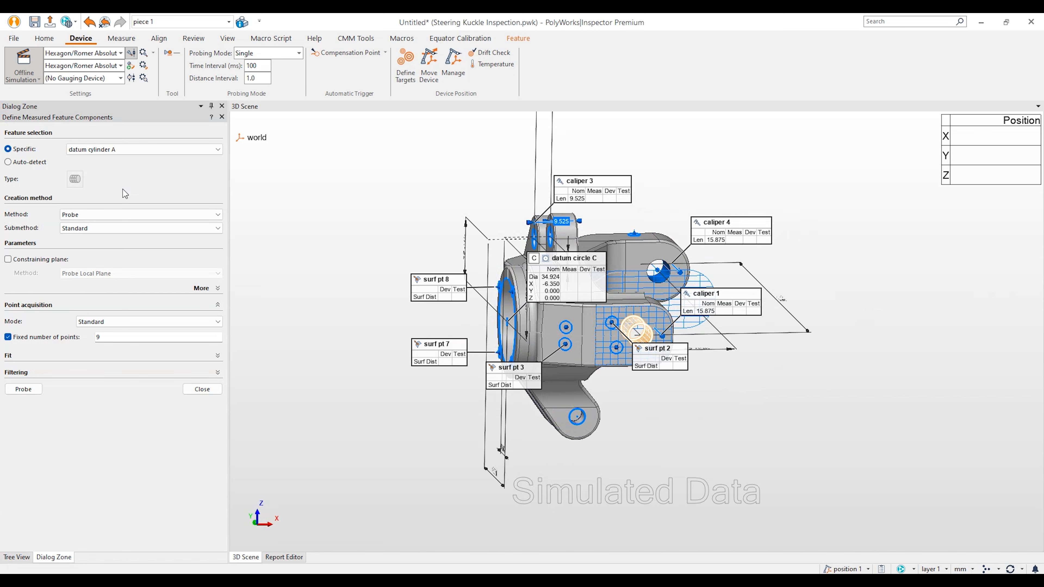
click(24, 390)
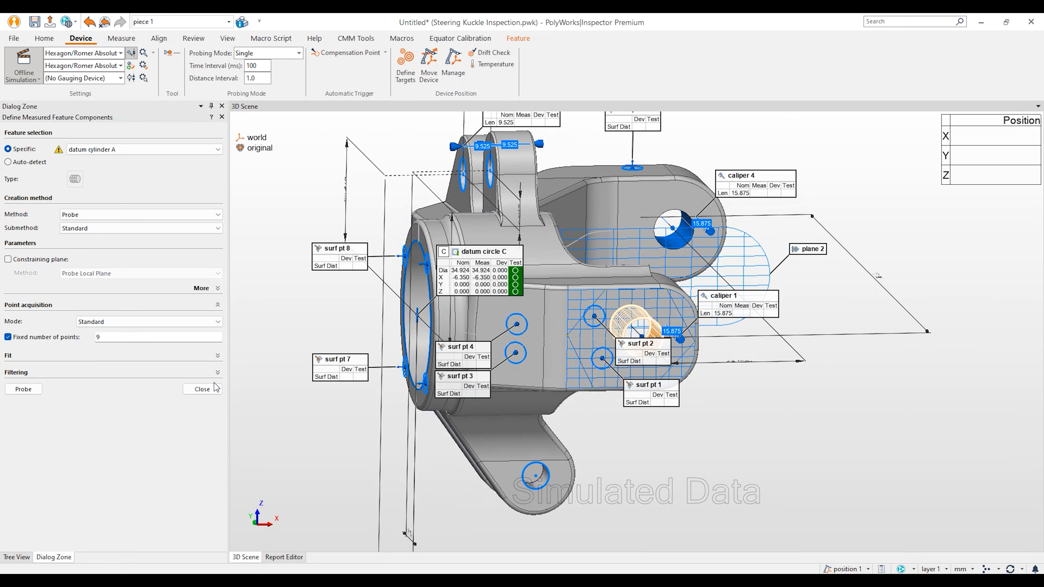
click(210, 391)
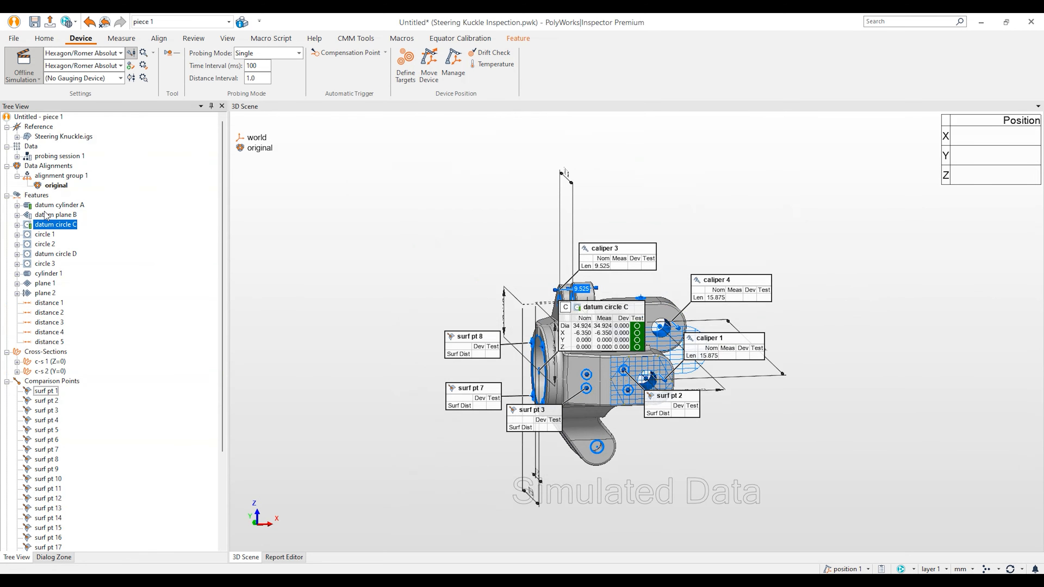
Step: Check datum circle C's measured 34.924 diameter against its nominal
click(18, 225)
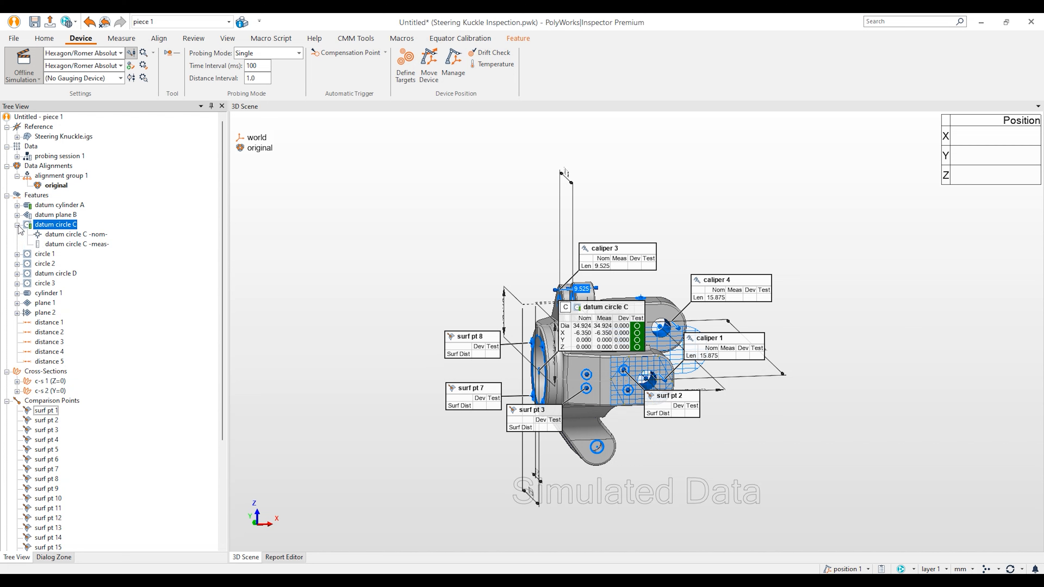
click(17, 225)
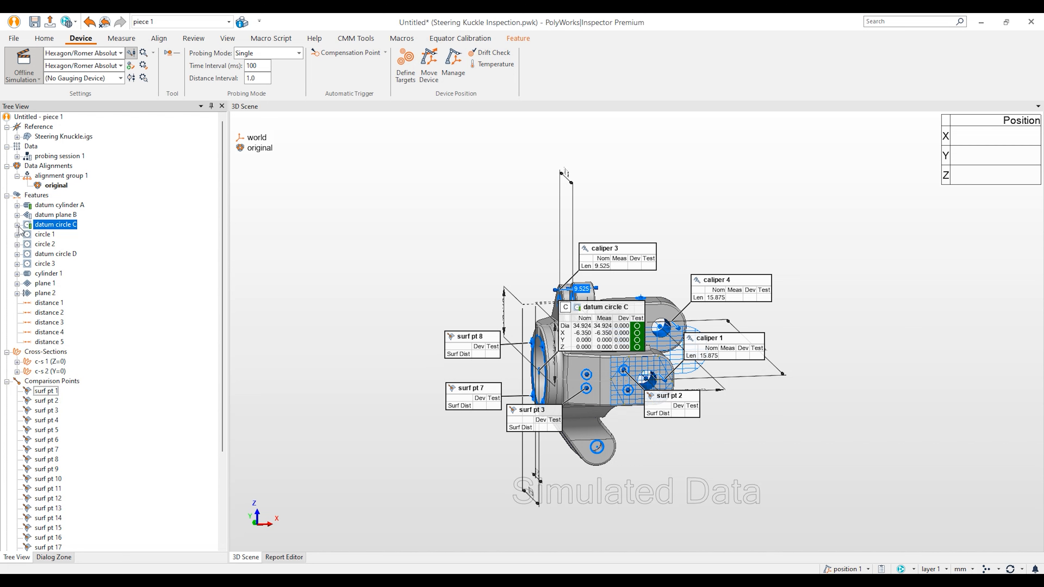
click(119, 218)
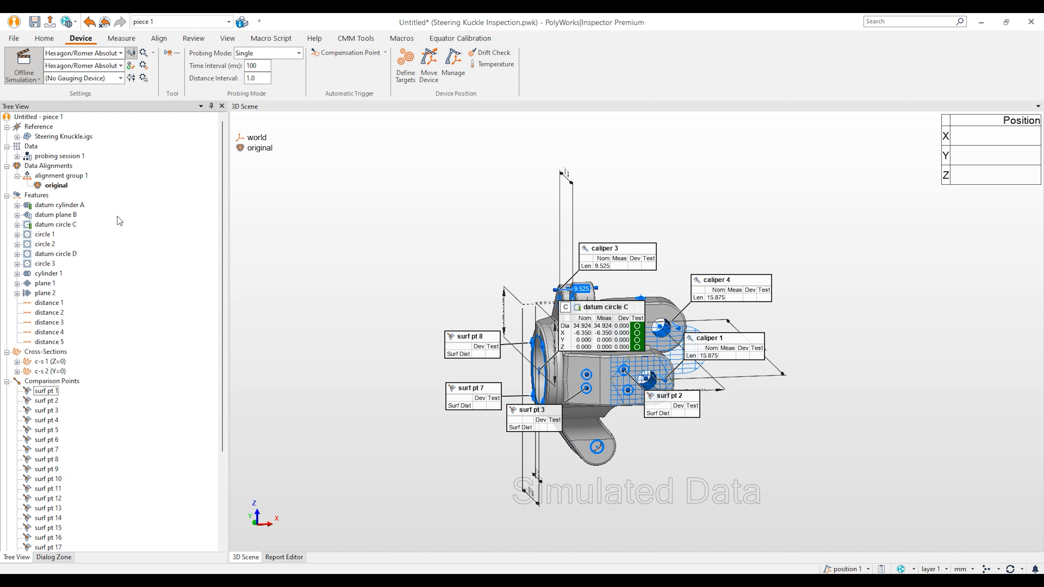
click(159, 38)
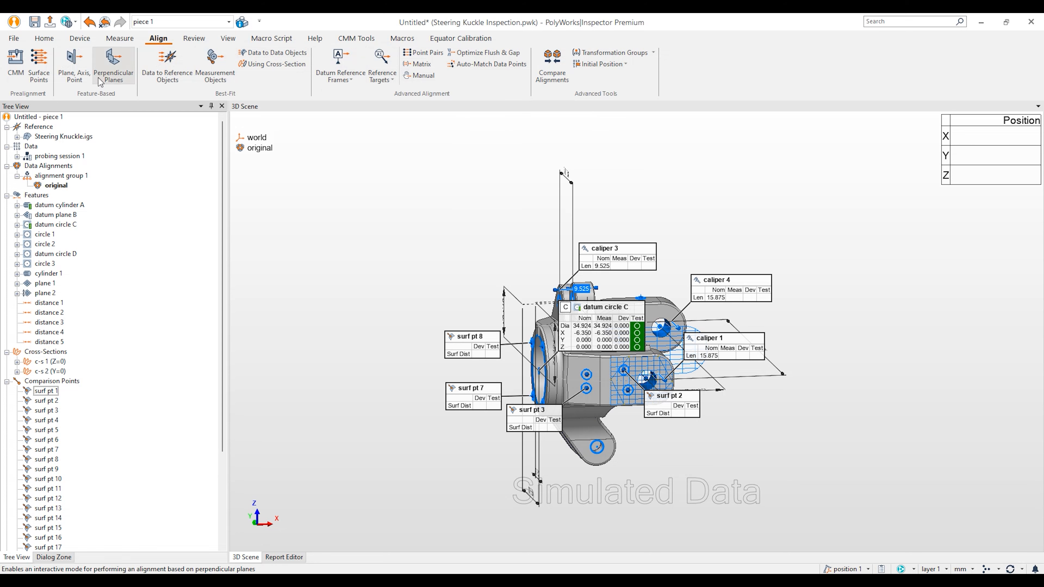
Step: Align the part to the A B C datum reference frame, creating drf - A B C
click(343, 64)
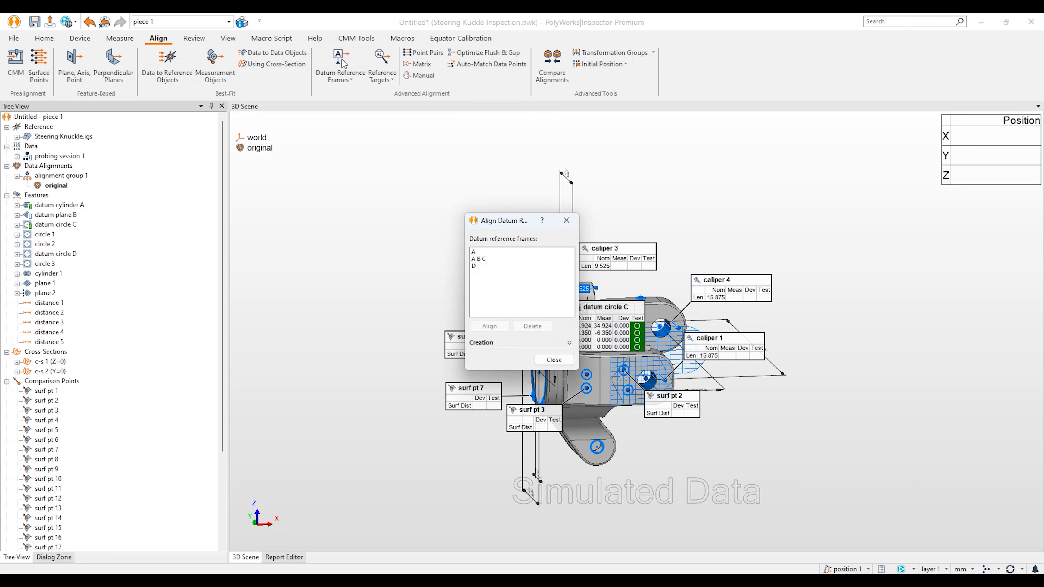
click(485, 260)
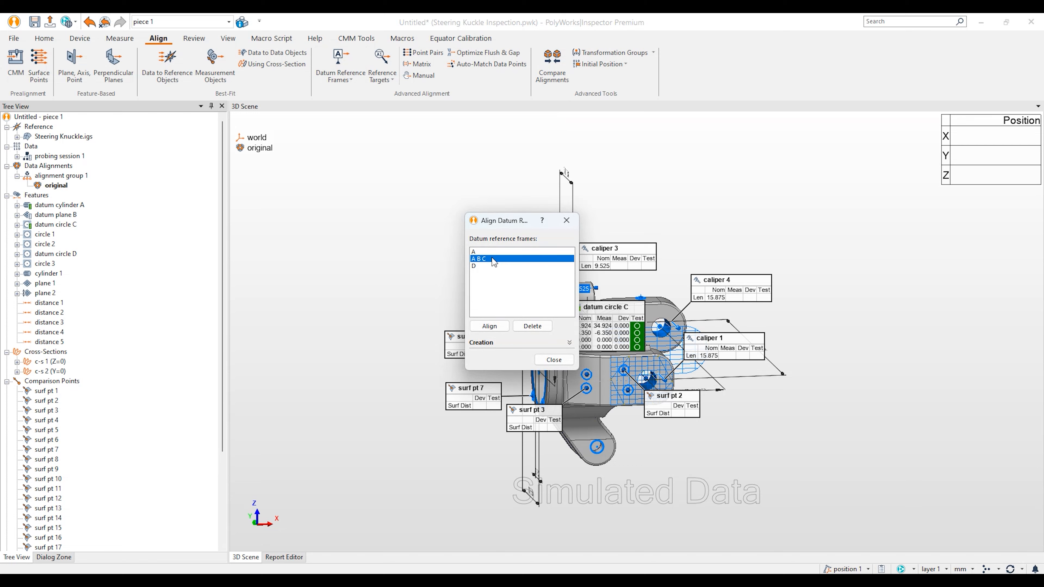
click(490, 326)
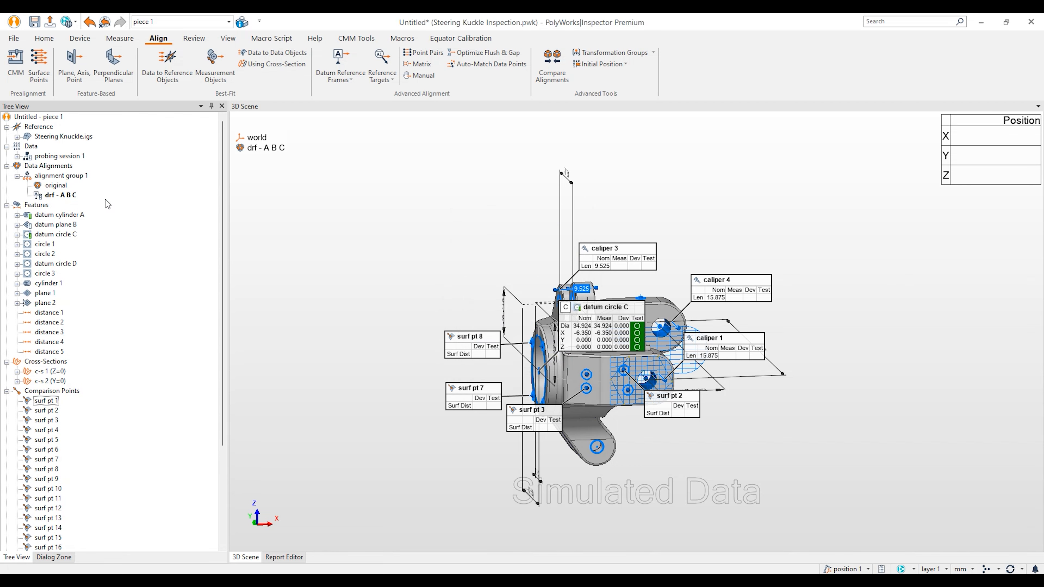
drag(585, 326, 569, 270)
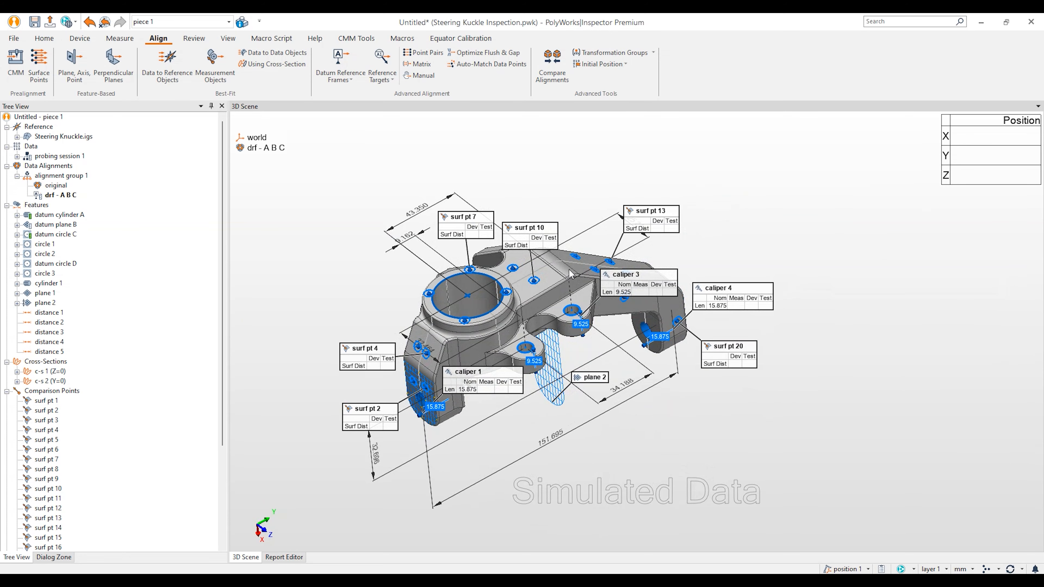
middle_drag(570, 268, 678, 265)
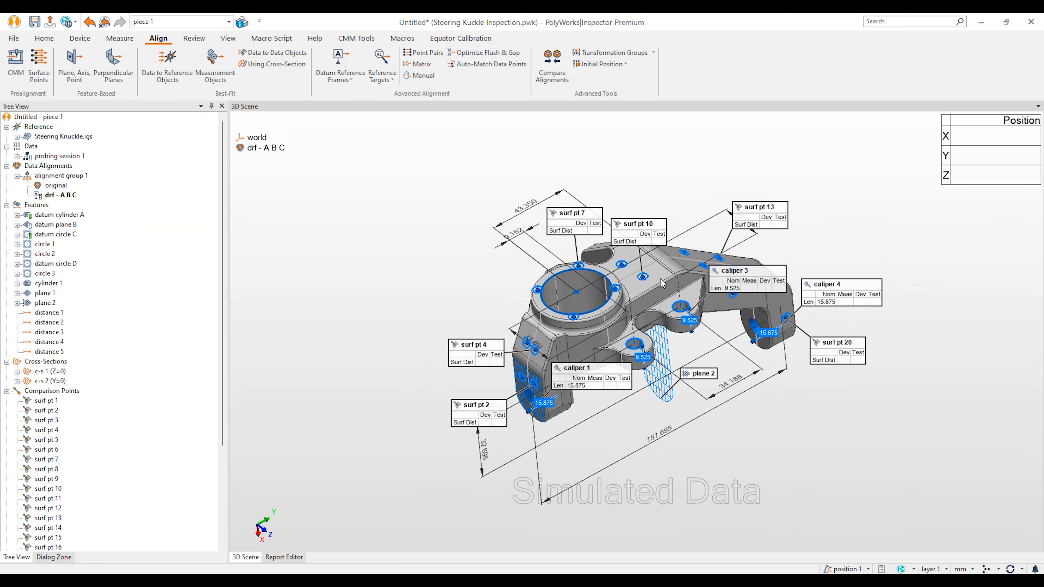
Step: Switch from the alignment commands through Device to the Measure commands
click(88, 39)
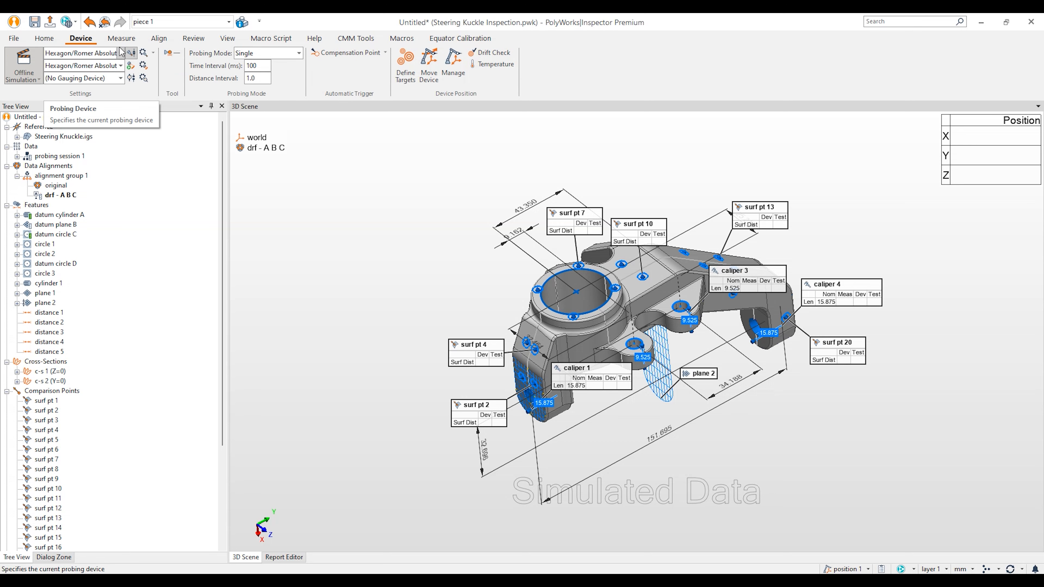
click(120, 38)
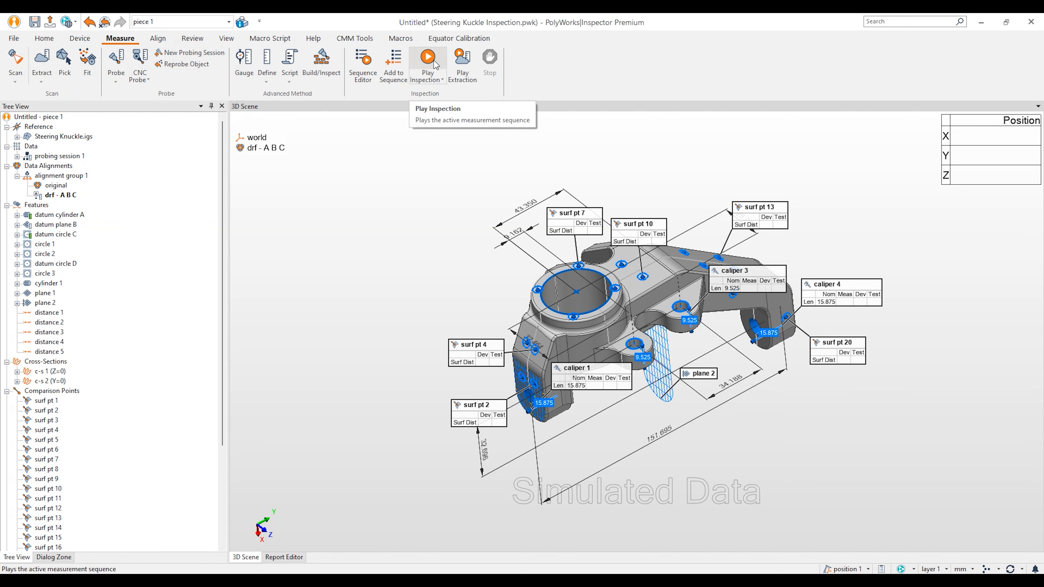
Step: Run a simulated surface scan of the knuckle, producing surface scan 1
click(17, 62)
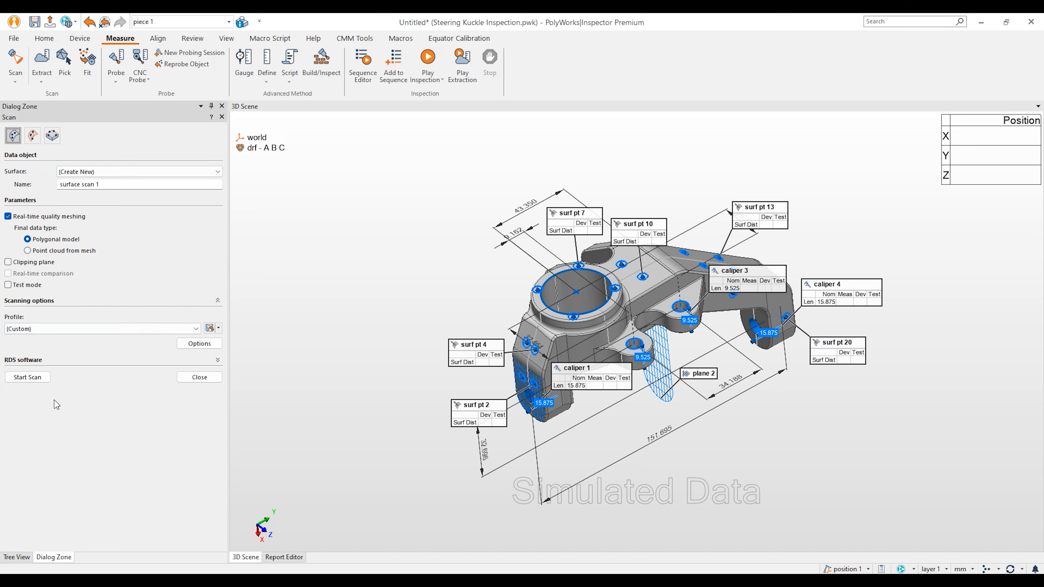
click(92, 362)
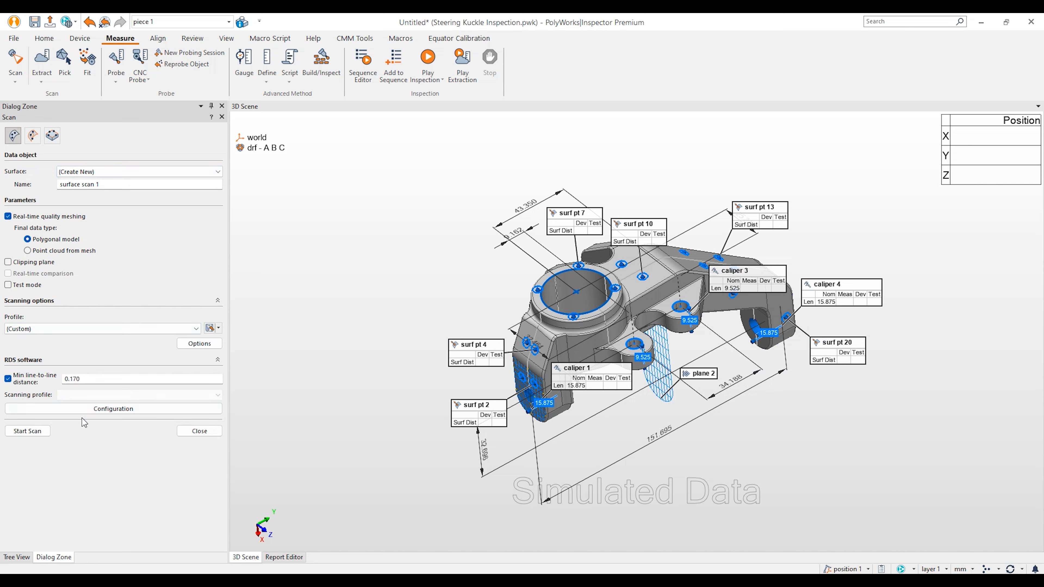
click(101, 362)
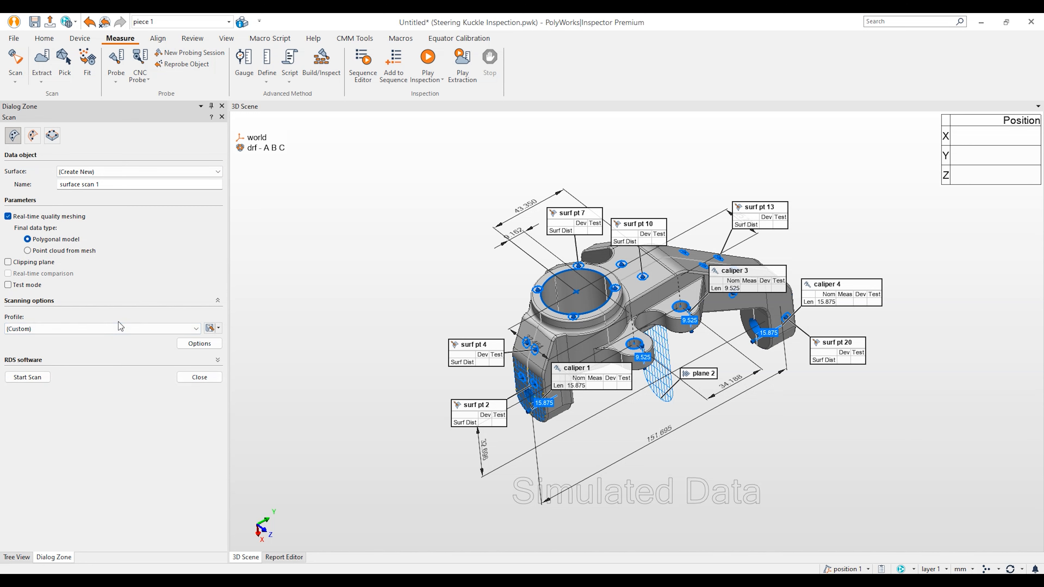
click(33, 377)
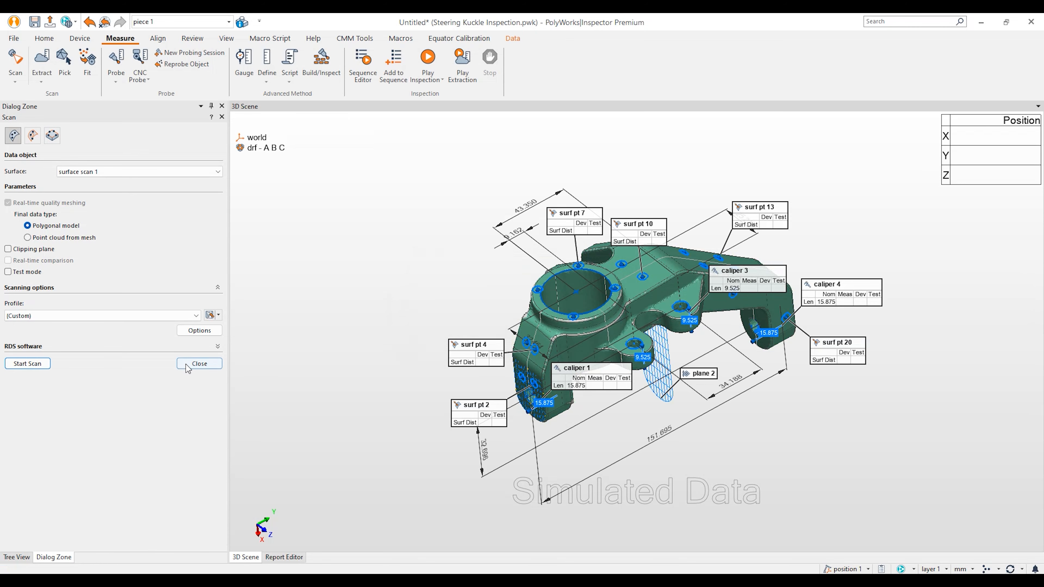
click(199, 363)
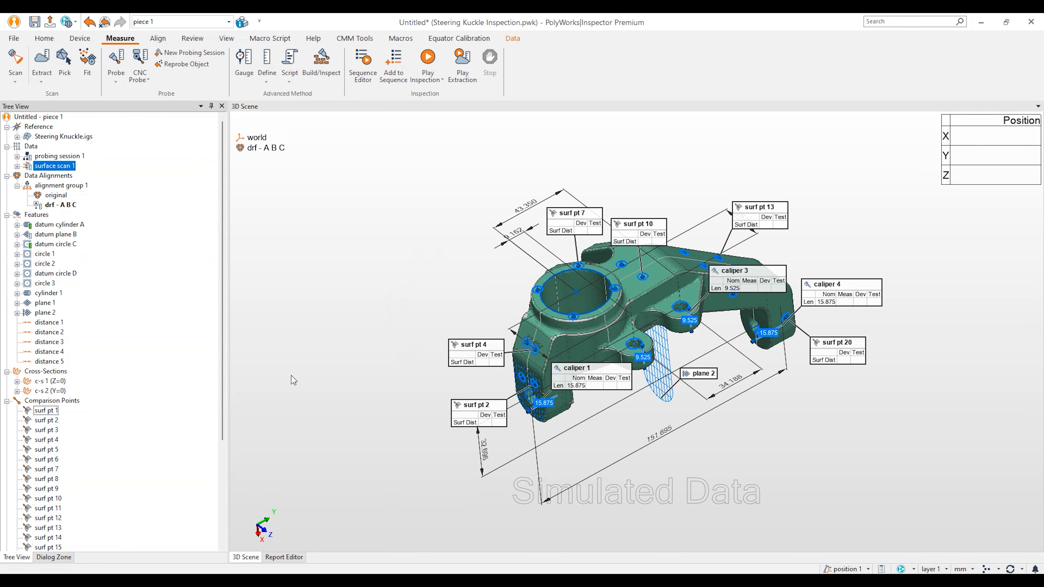
drag(593, 372, 588, 346)
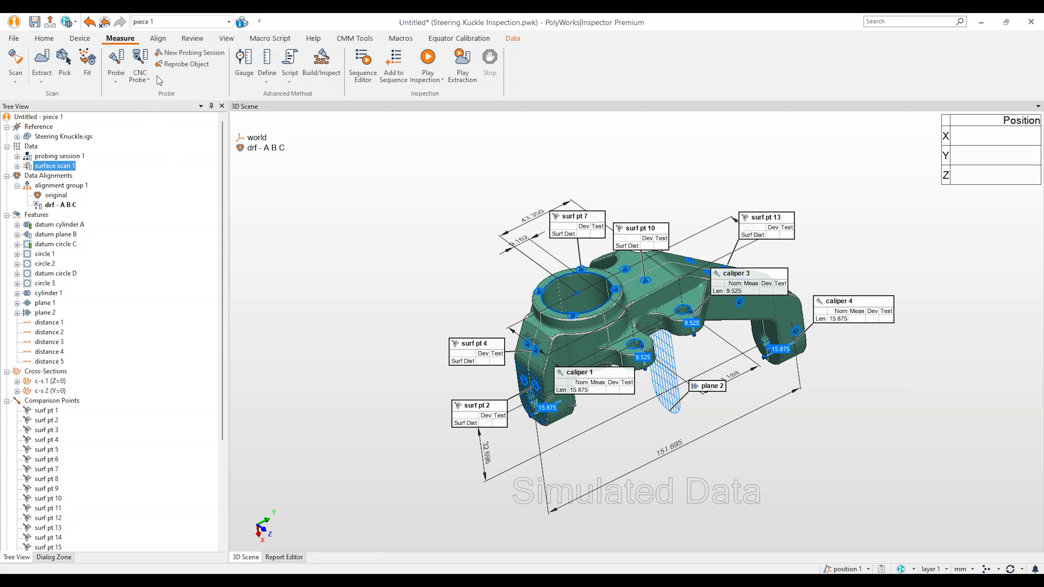
Step: Compute the dev to surface 1 color map on surface scan 1, scaled -3.453 to 1.700
click(44, 38)
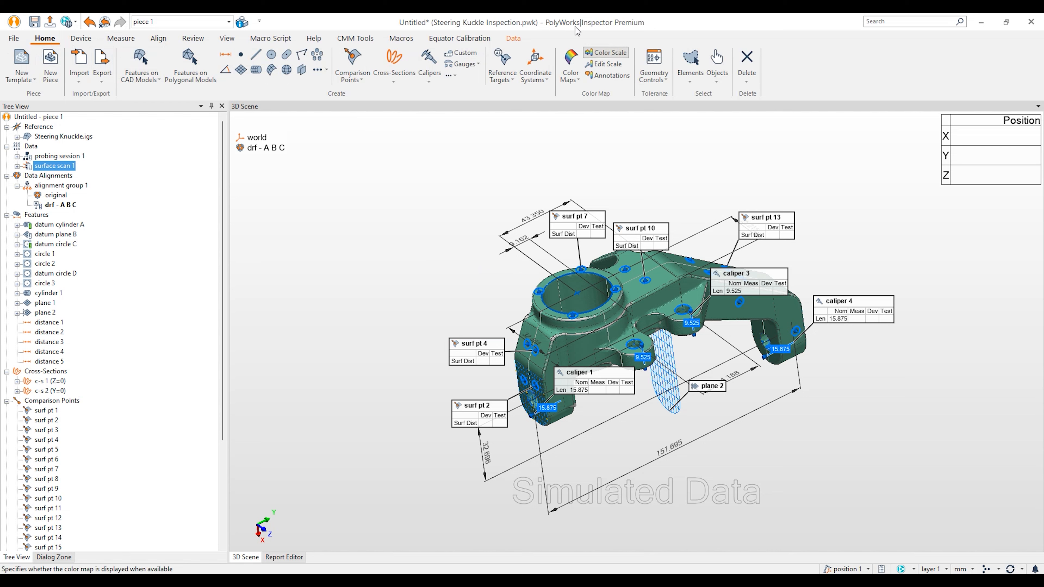
click(571, 61)
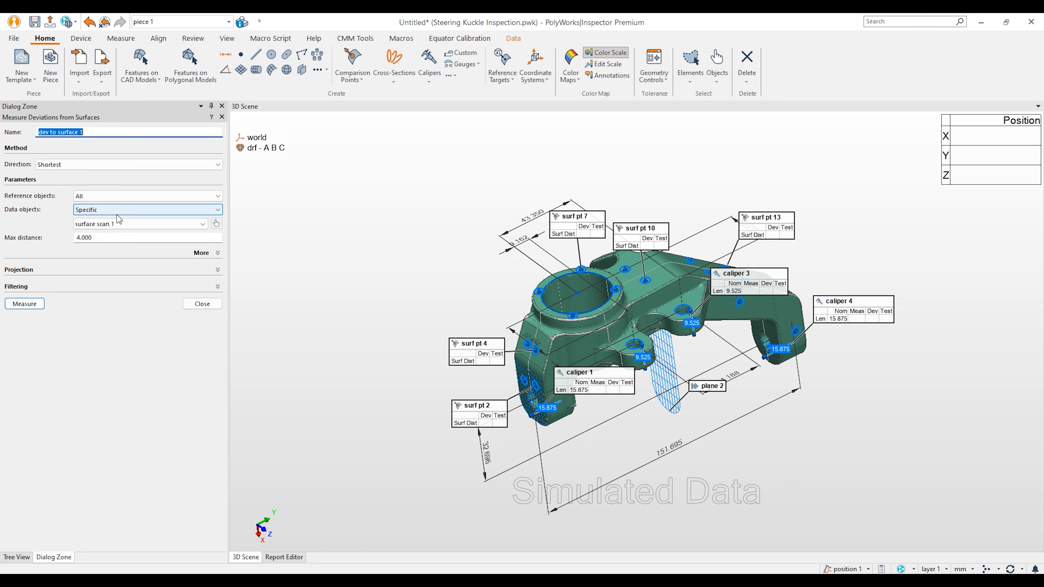
click(33, 304)
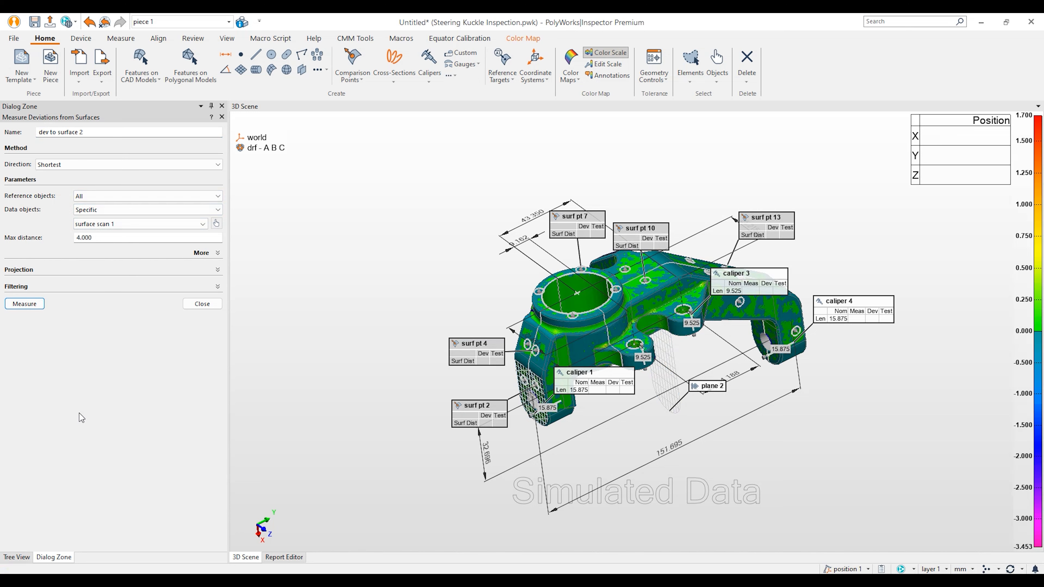
click(211, 305)
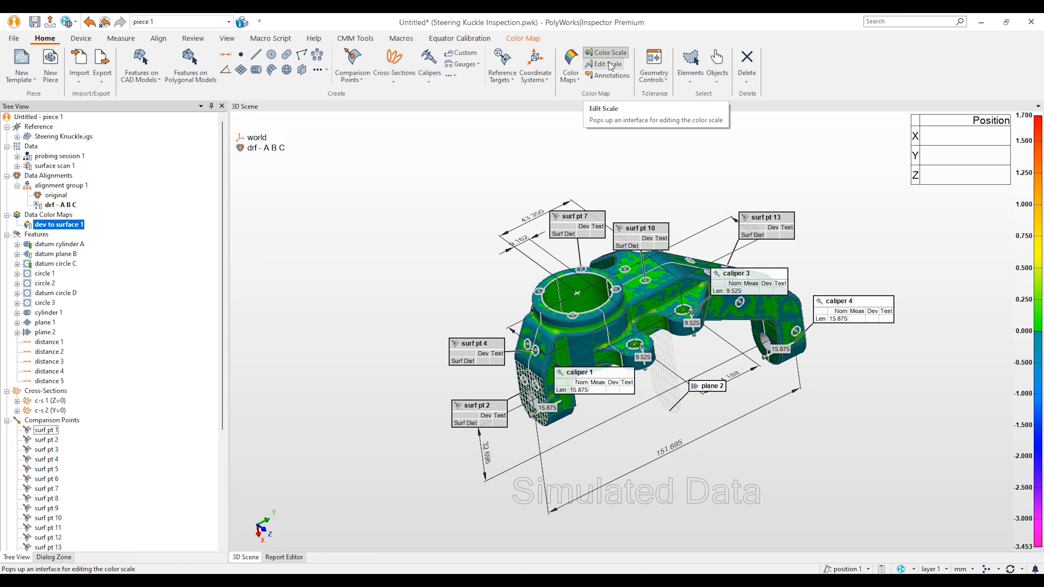
click(611, 53)
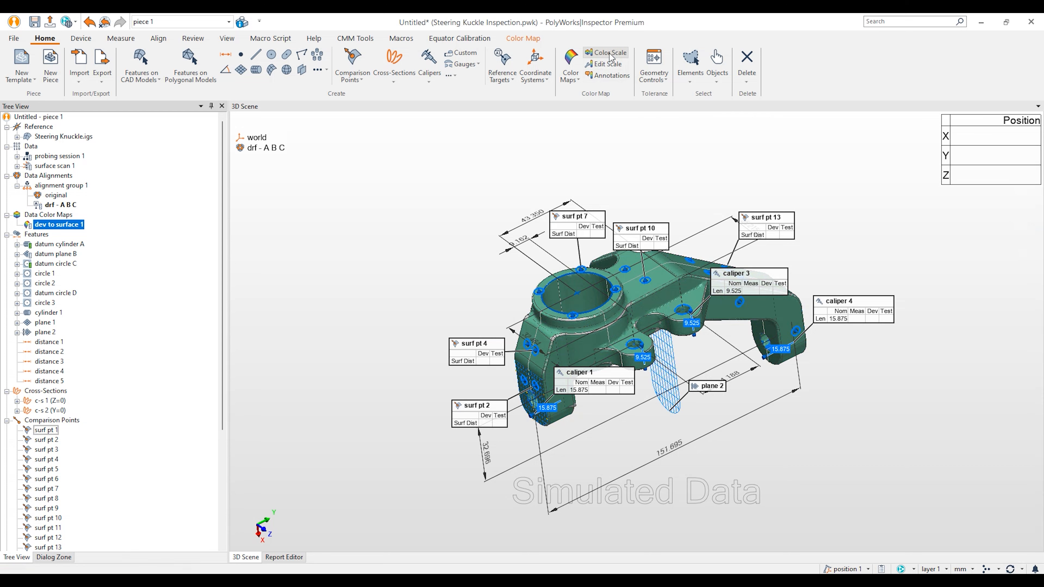
click(610, 54)
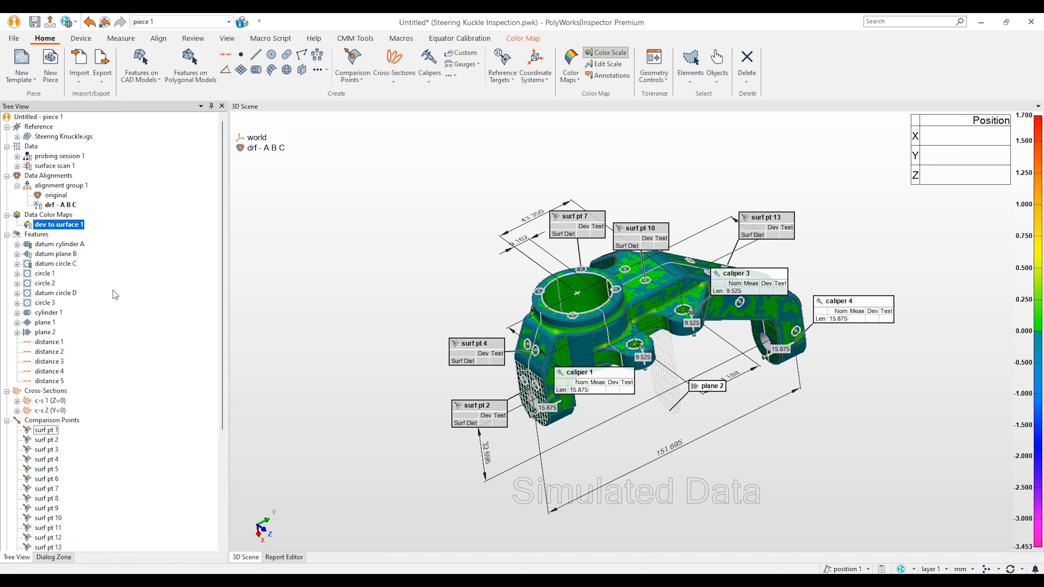
Step: Extract measured components for the selected features from circle 1 through plane 1
click(46, 273)
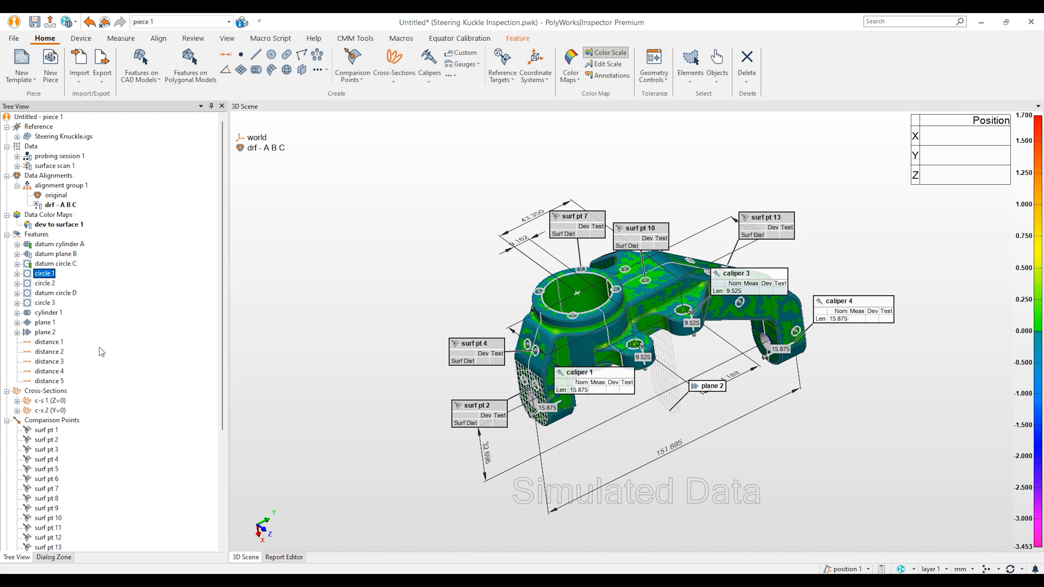
shift+click(46, 323)
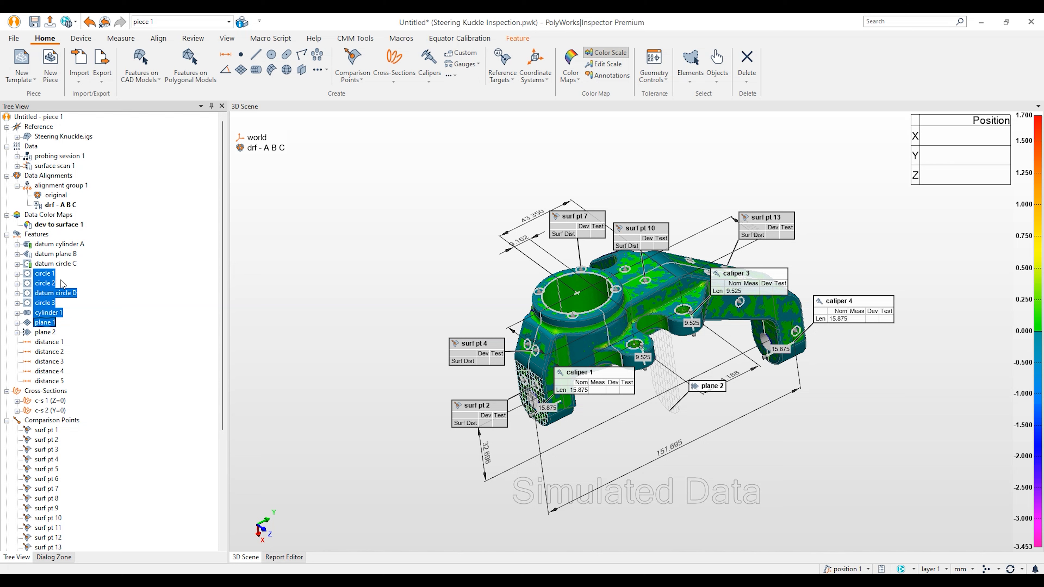
right_click(49, 286)
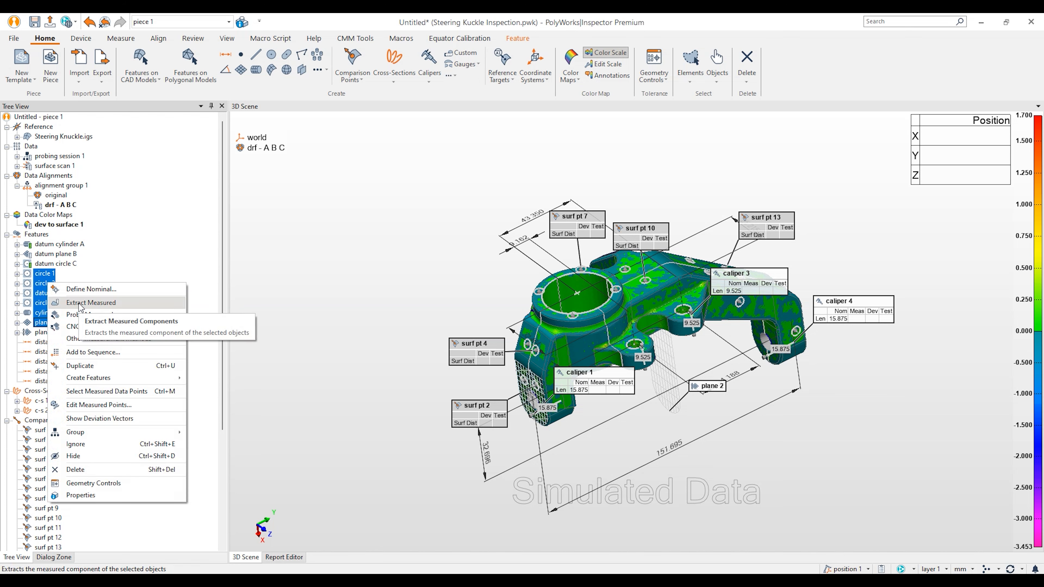
click(121, 39)
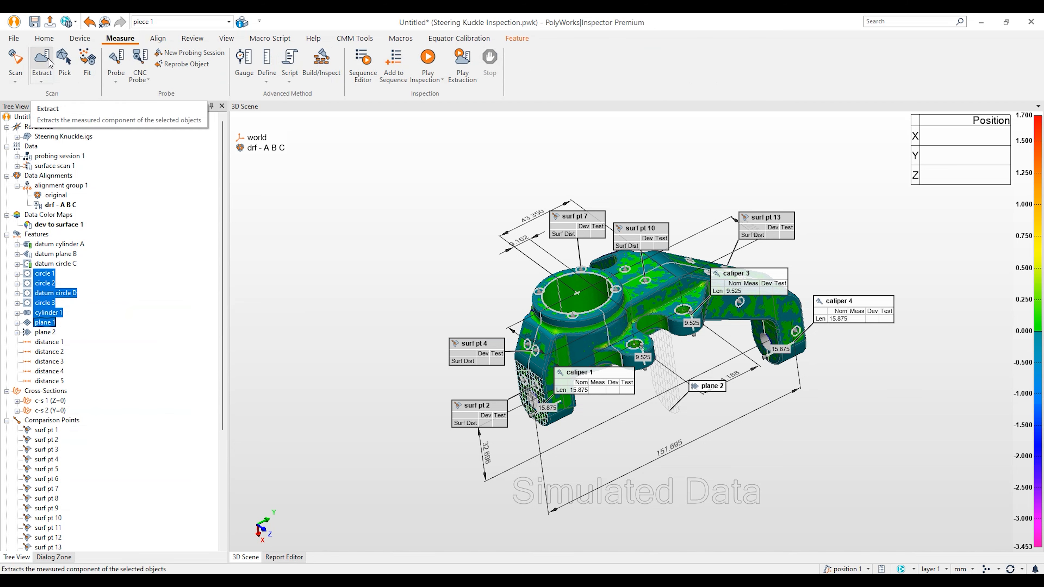
right_click(48, 296)
click(97, 316)
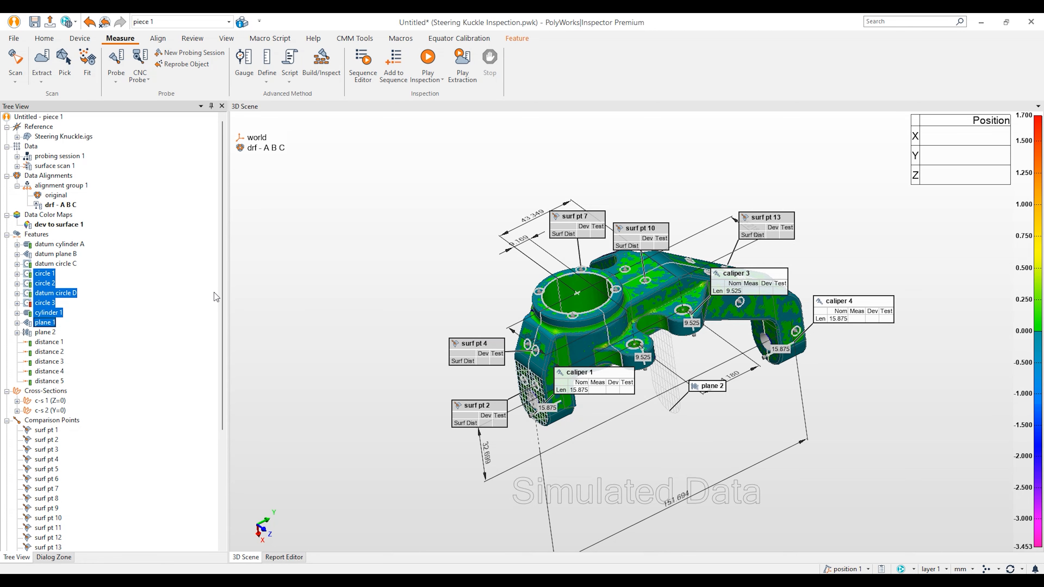
Step: Extract all measured values for the cross-sections, comparison points and calipers
right_click(58, 394)
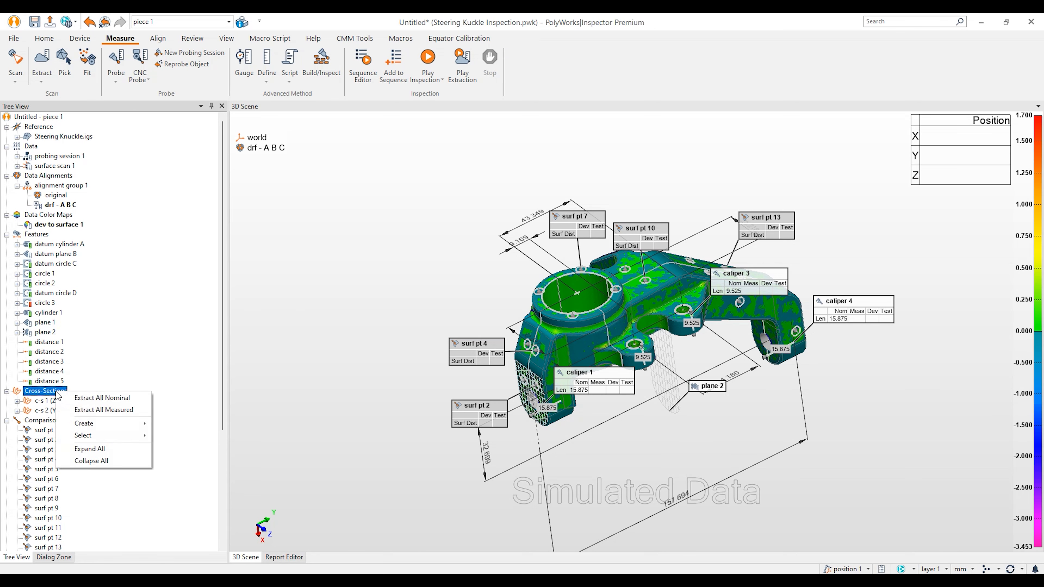
click(102, 410)
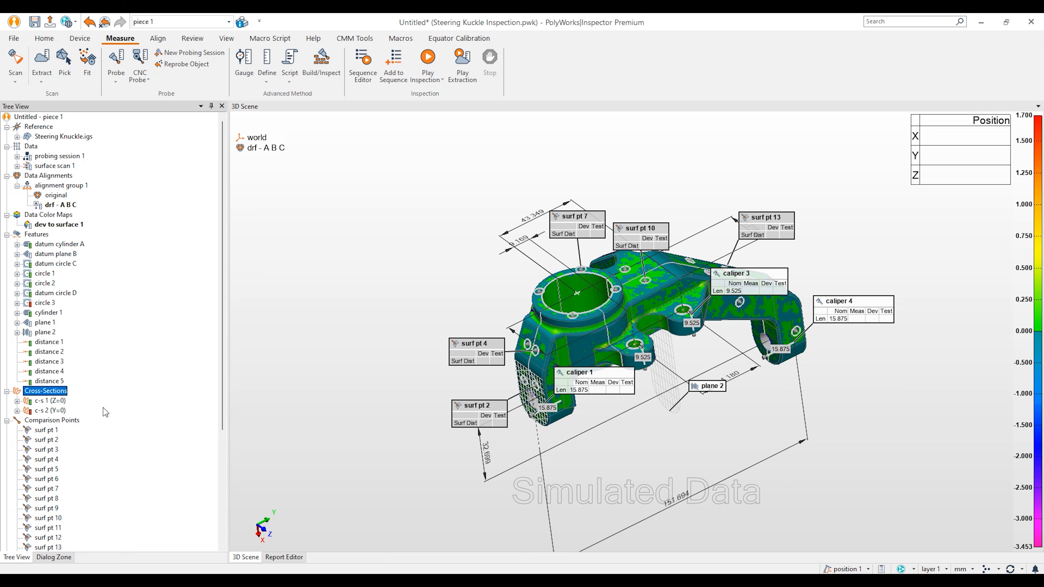
drag(224, 316, 221, 435)
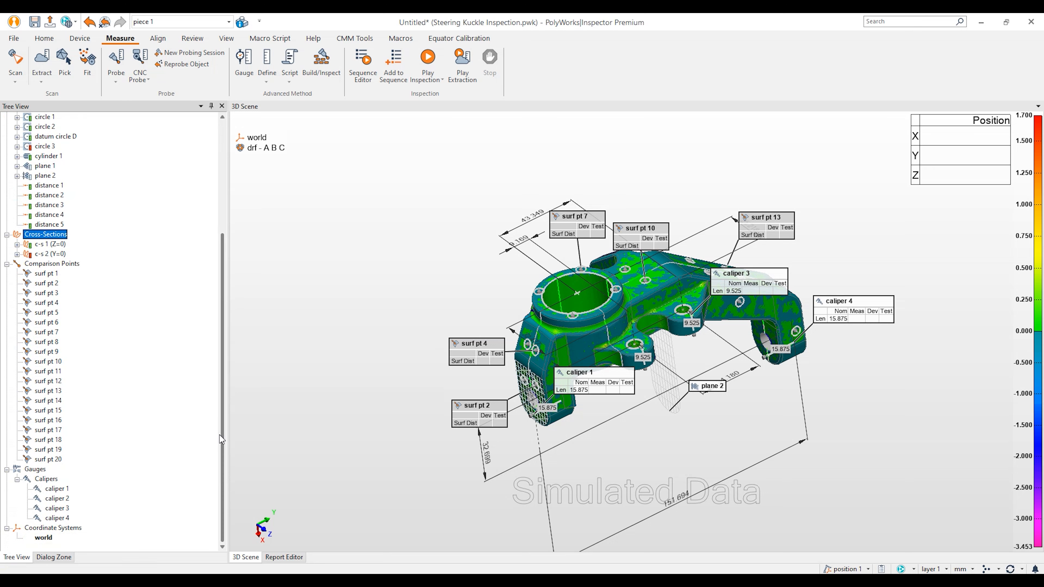
right_click(76, 264)
click(84, 268)
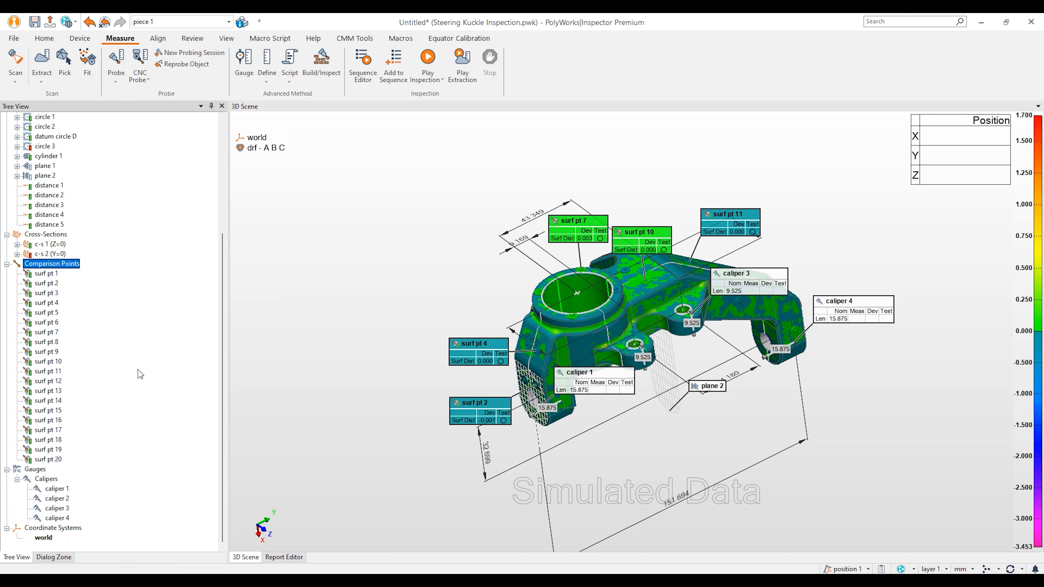
right_click(54, 478)
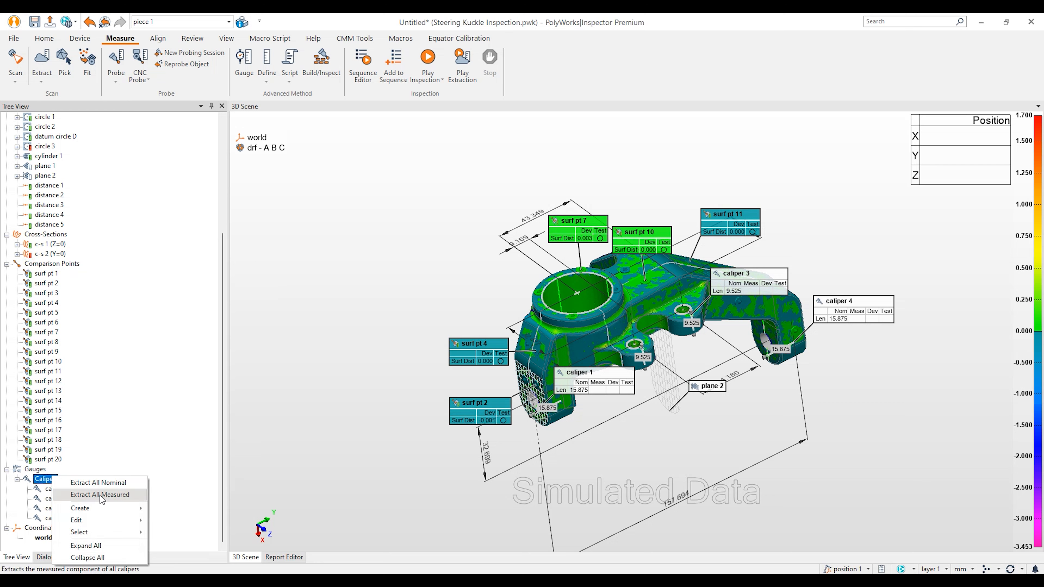
click(101, 494)
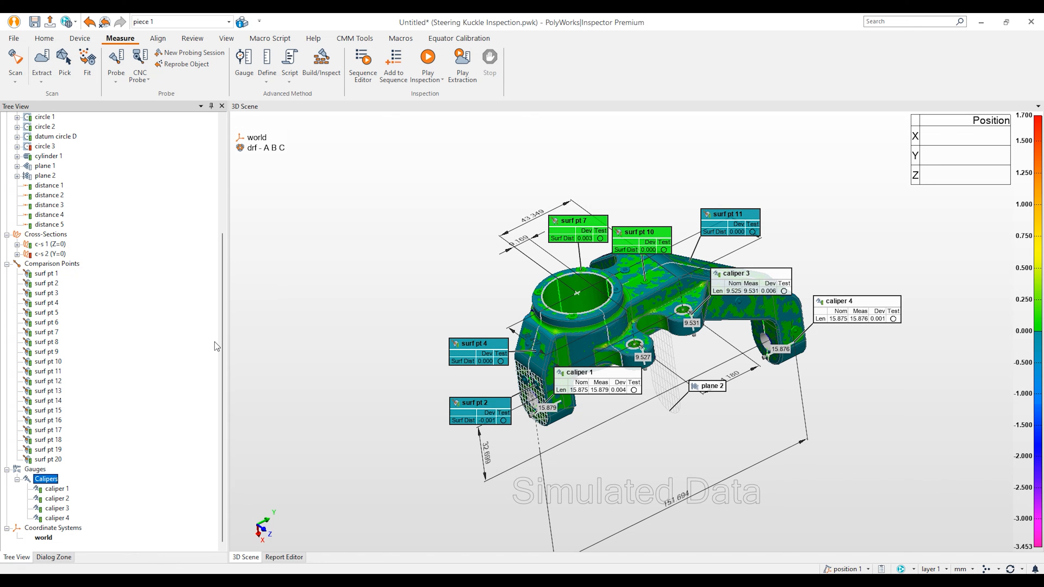
click(80, 38)
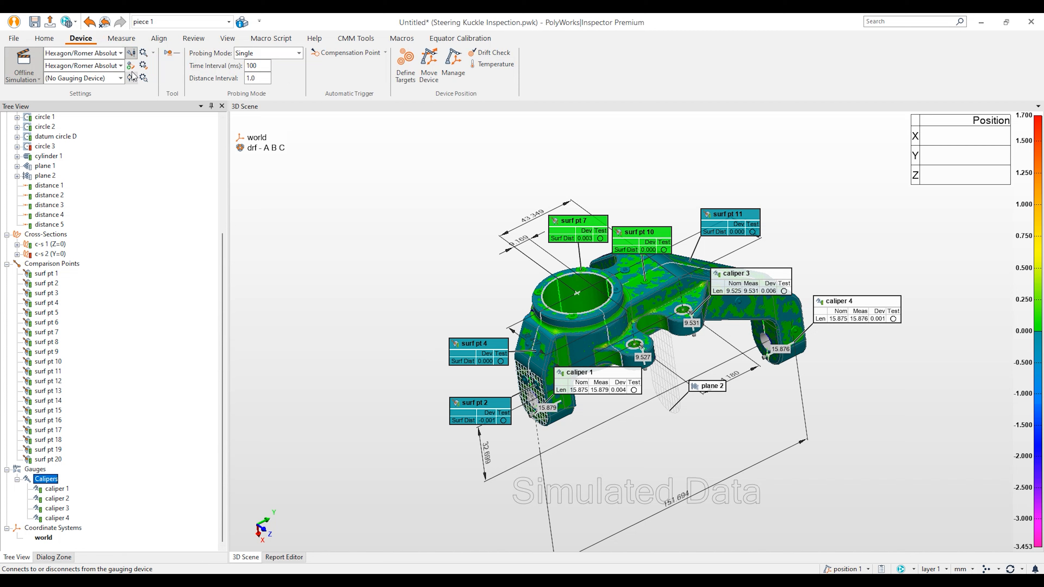
Step: Toggle the gauging device connection, pan the knuckle up-left, and switch to the Review tab
click(133, 55)
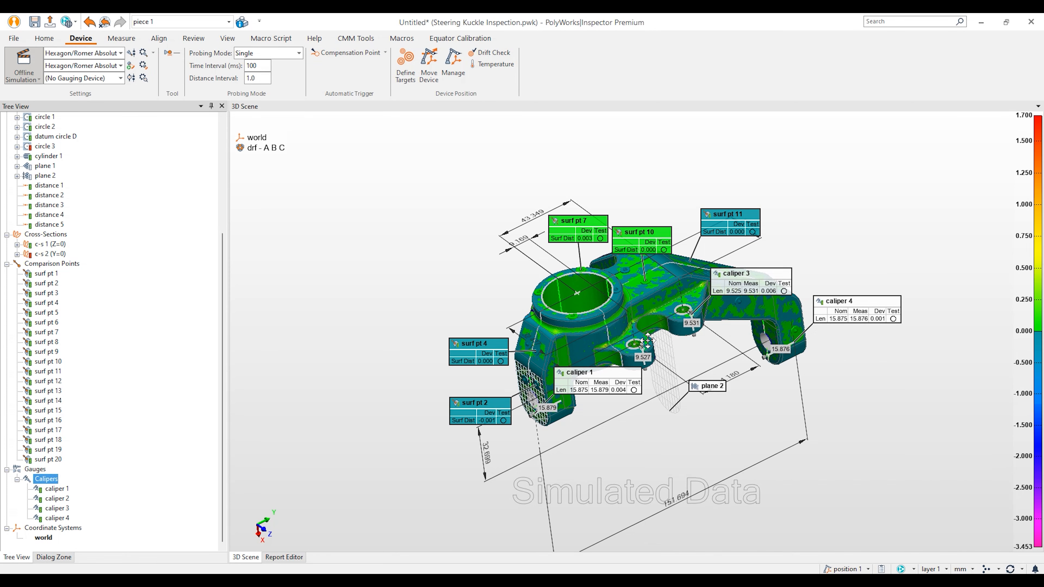
middle_drag(648, 342, 623, 316)
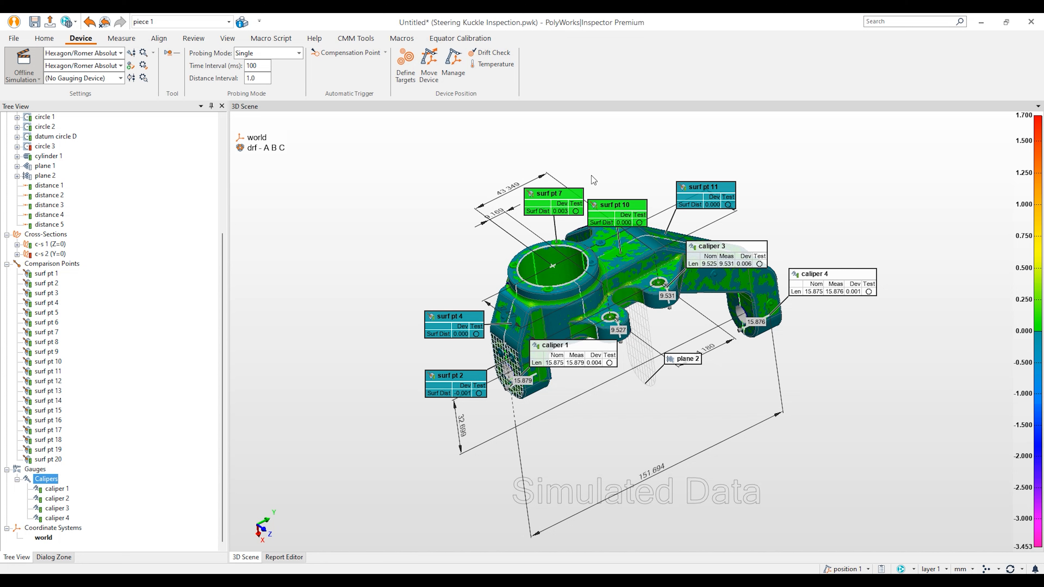
click(192, 39)
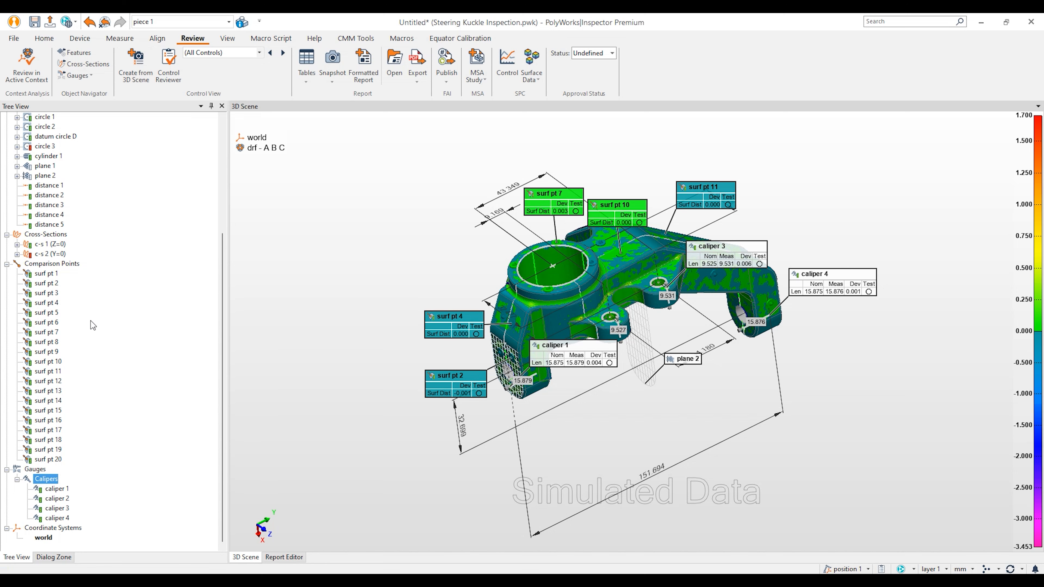
Step: Hide the calipers, comparison points, cross-sections, features, scan data and deviation color map
scroll(111, 255, up, 5)
scroll(70, 440, down, 5)
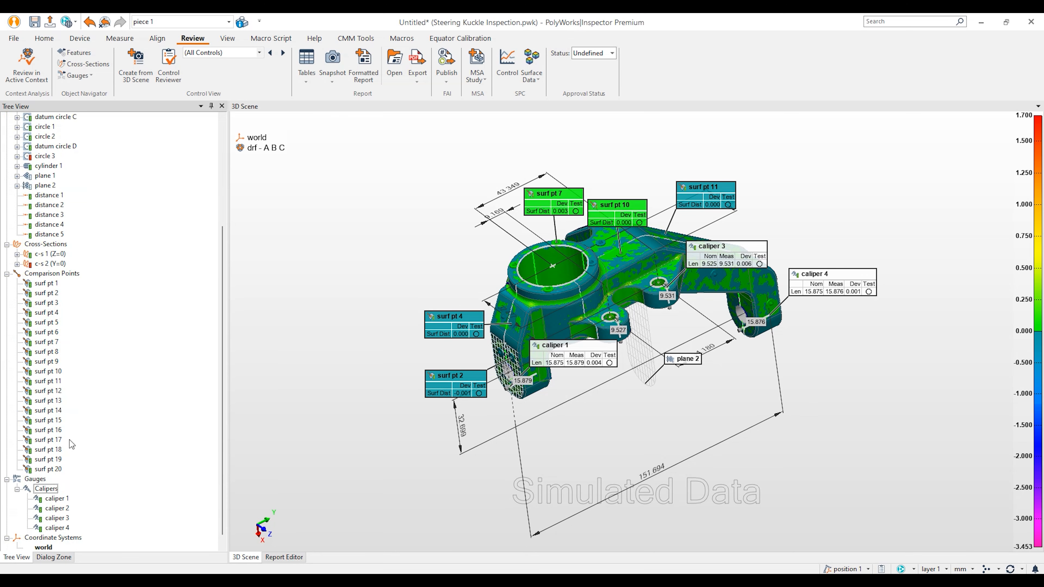
click(43, 490)
middle_click(58, 274)
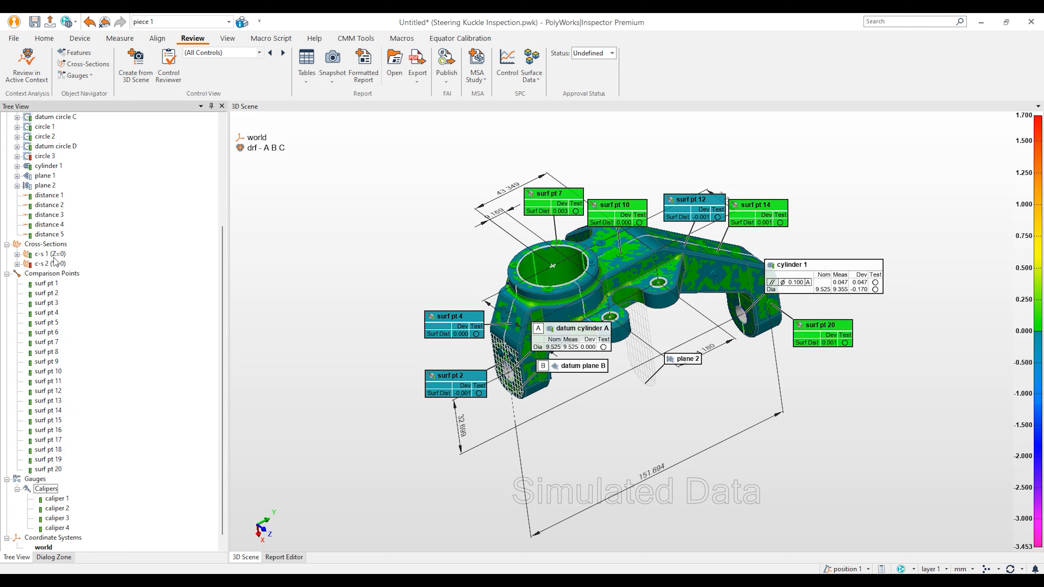
middle_click(49, 243)
scroll(50, 254, up, 4)
middle_click(41, 204)
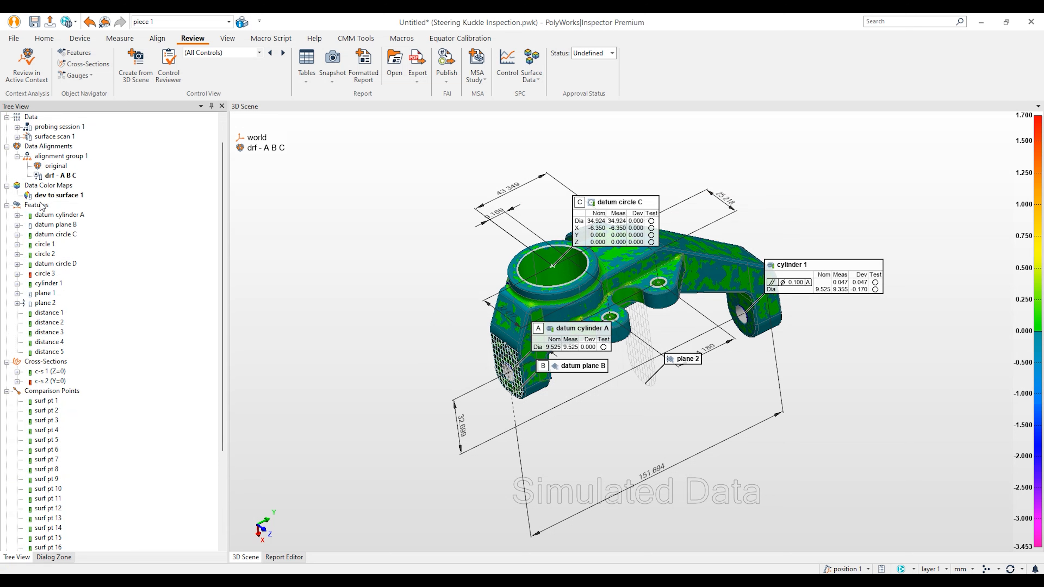
scroll(57, 195, up, 1)
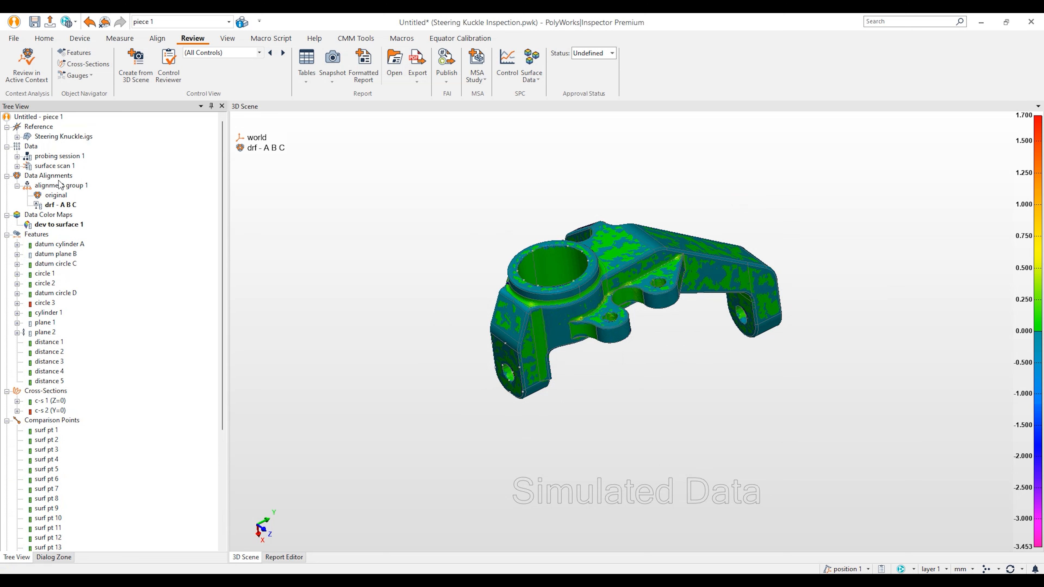
middle_click(37, 167)
middle_click(53, 226)
Step: Show datum cylinder A, datum plane B and datum circle C
middle_click(63, 245)
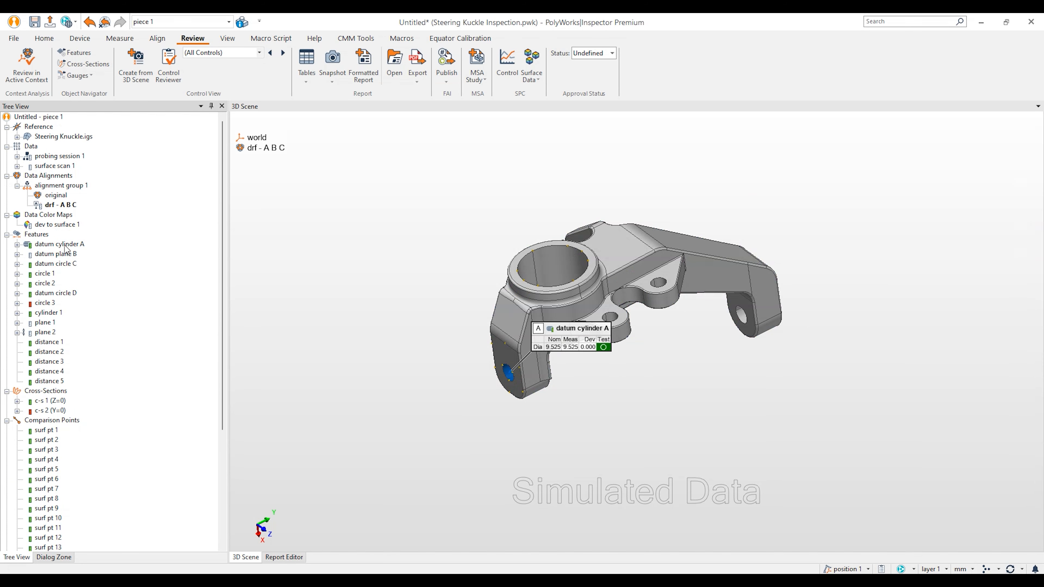
middle_click(66, 255)
middle_click(66, 265)
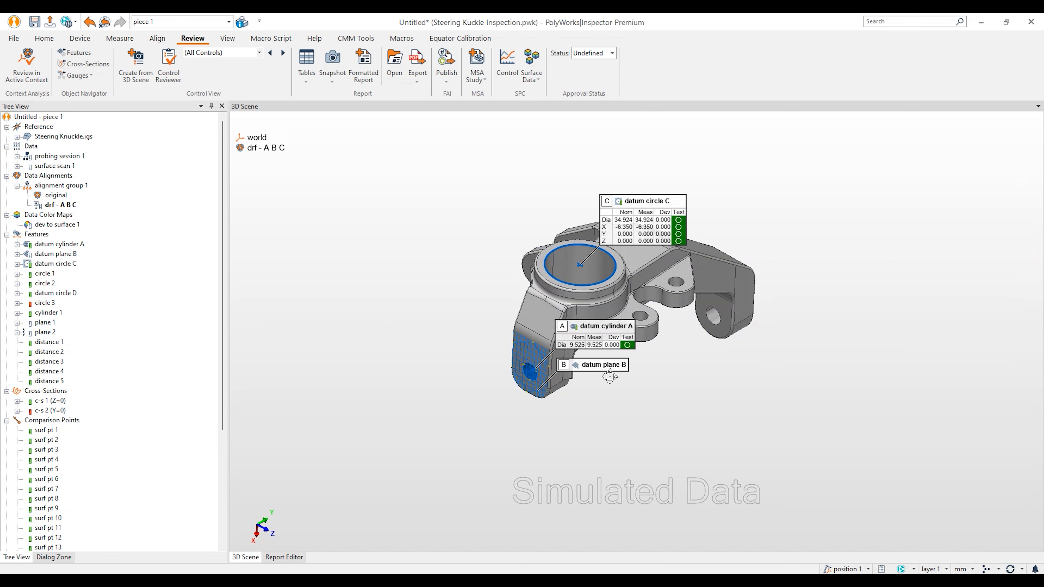
Step: Spread the datum A, B and C callouts clear of the part and reframe the knuckle
scroll(594, 270, up, 3)
middle_drag(593, 266, 662, 318)
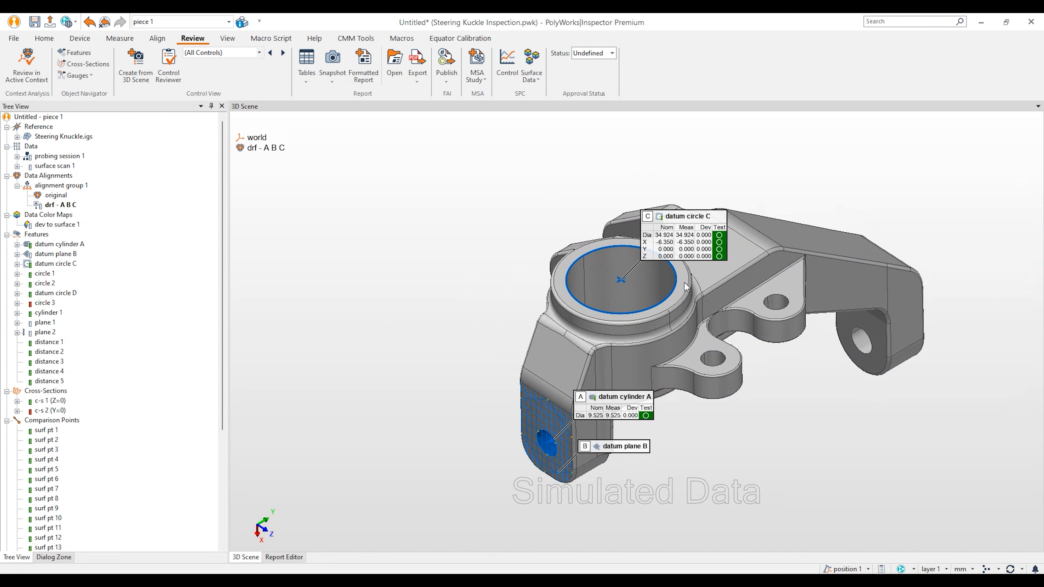
drag(674, 243, 515, 192)
drag(604, 418, 448, 411)
mouse_move(608, 452)
mouse_down()
mouse_move(486, 511)
mouse_move(448, 511)
mouse_up()
key(Escape)
right_drag(672, 420, 674, 393)
middle_drag(674, 393, 696, 388)
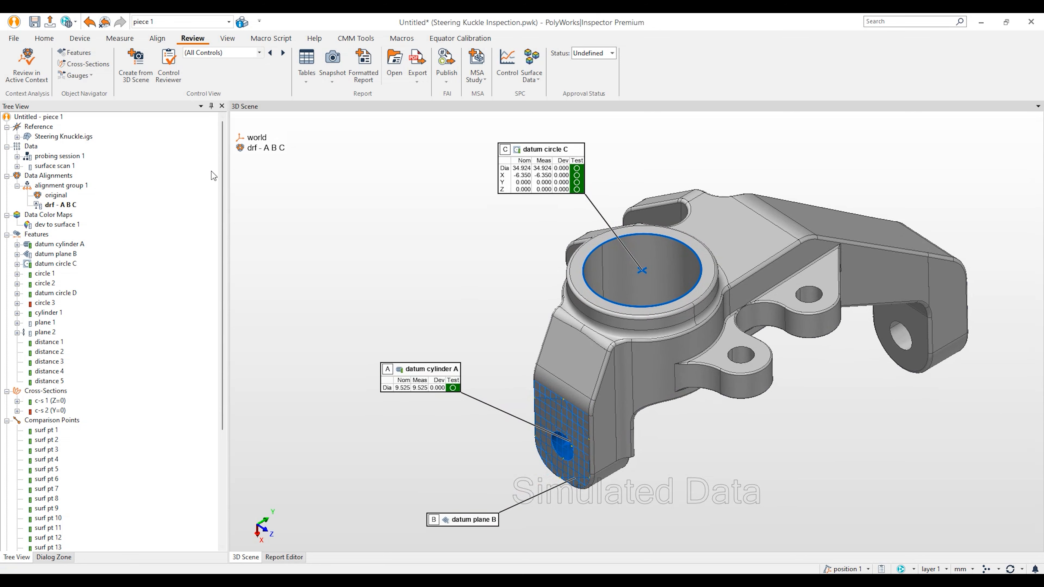
Step: Create a control view named 'Datums' from the 3D scene, generating report 1
click(138, 74)
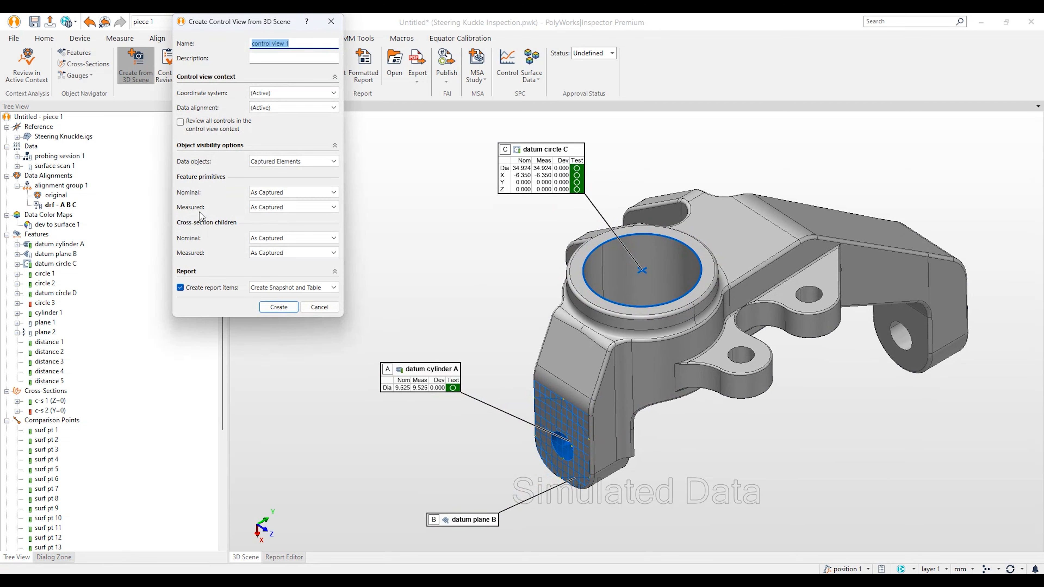
text(Datums)
click(278, 307)
scroll(129, 410, down, 6)
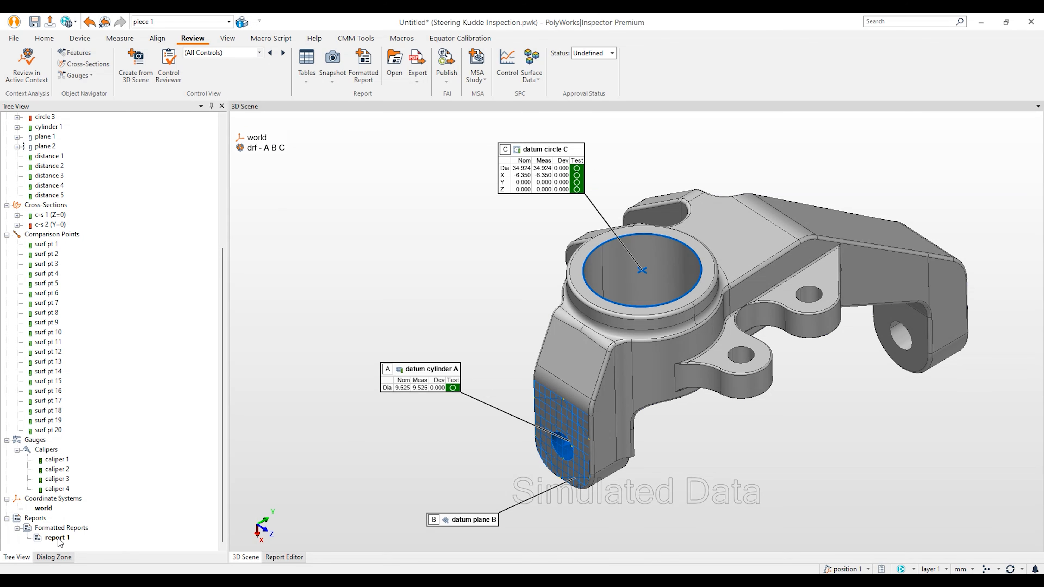
Step: Open report 1 in the report editor and bring up the Datums results table's context menu
double_click(58, 537)
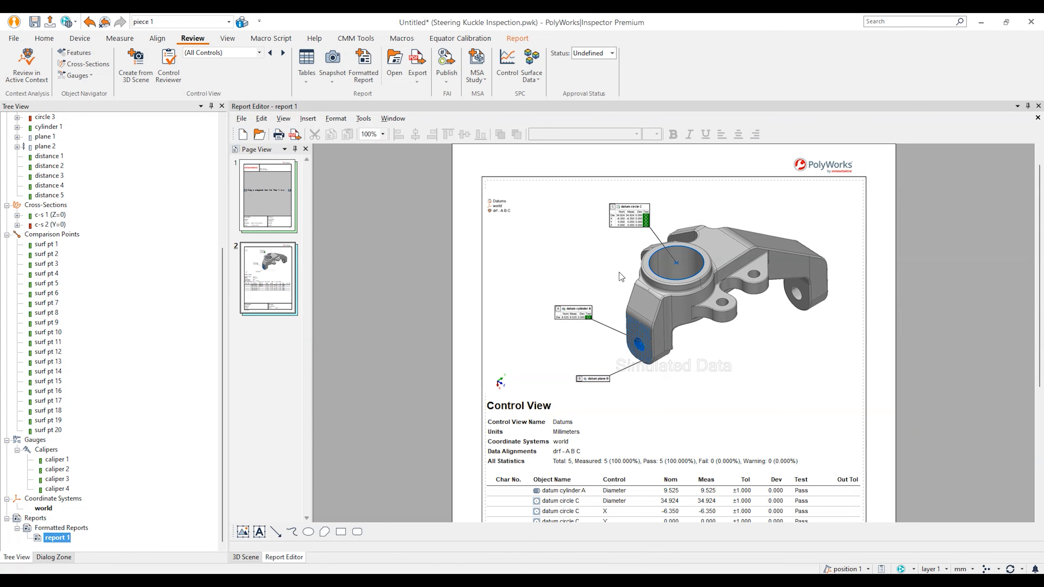
scroll(694, 278, down, 4)
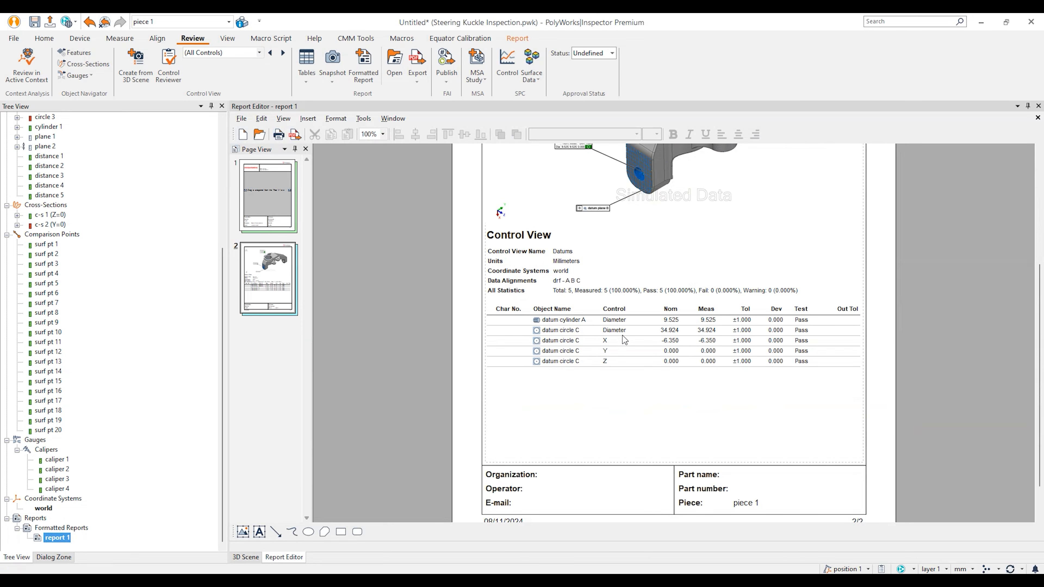
scroll(623, 335, up, 1)
scroll(623, 340, up, 2)
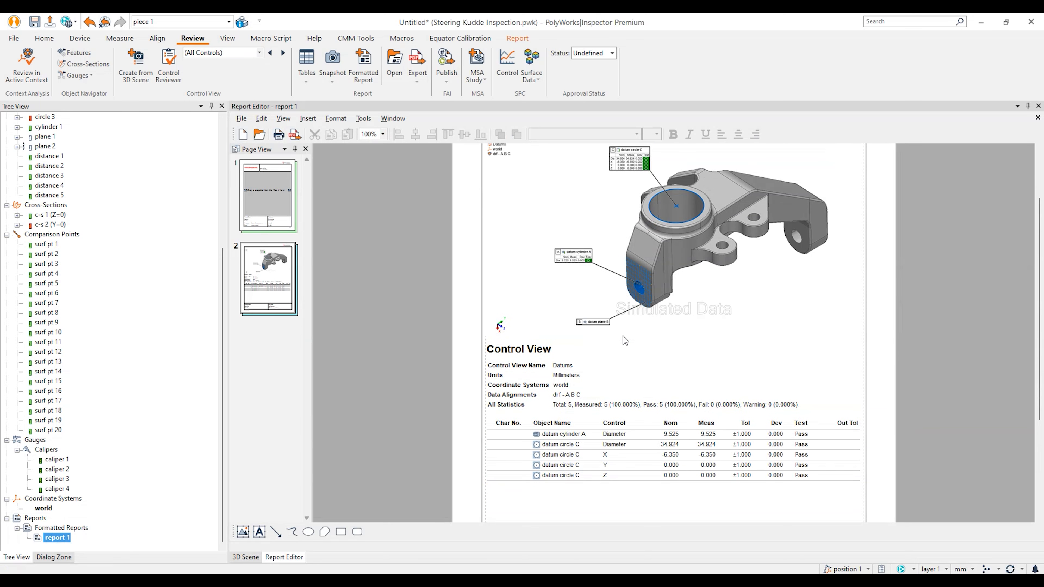
scroll(626, 344, down, 1)
click(566, 400)
right_click(564, 401)
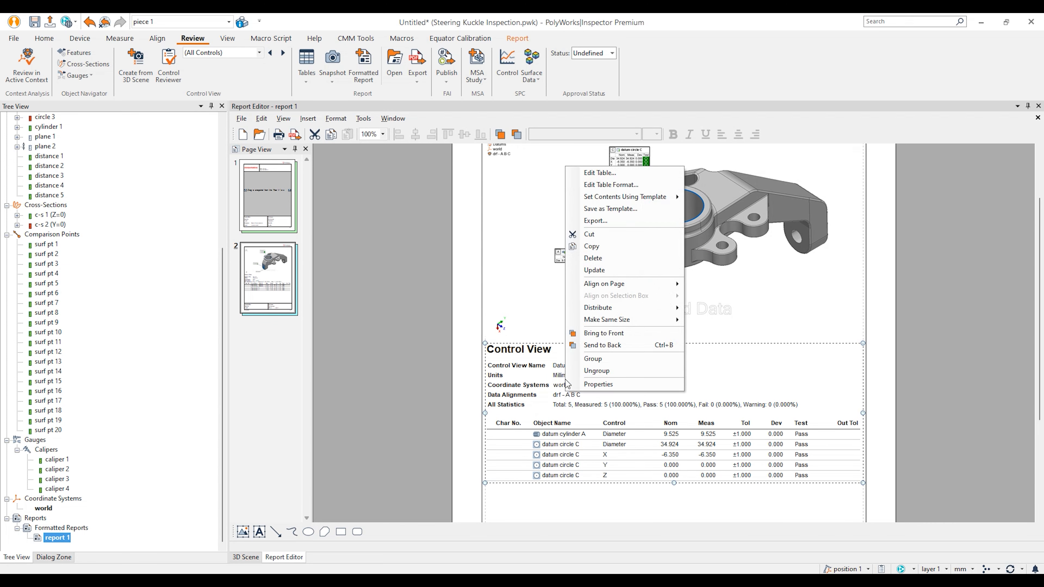
Step: Edit the table to remove the Char No. column, Control View title, Units and Coordinate Systems rows
click(609, 174)
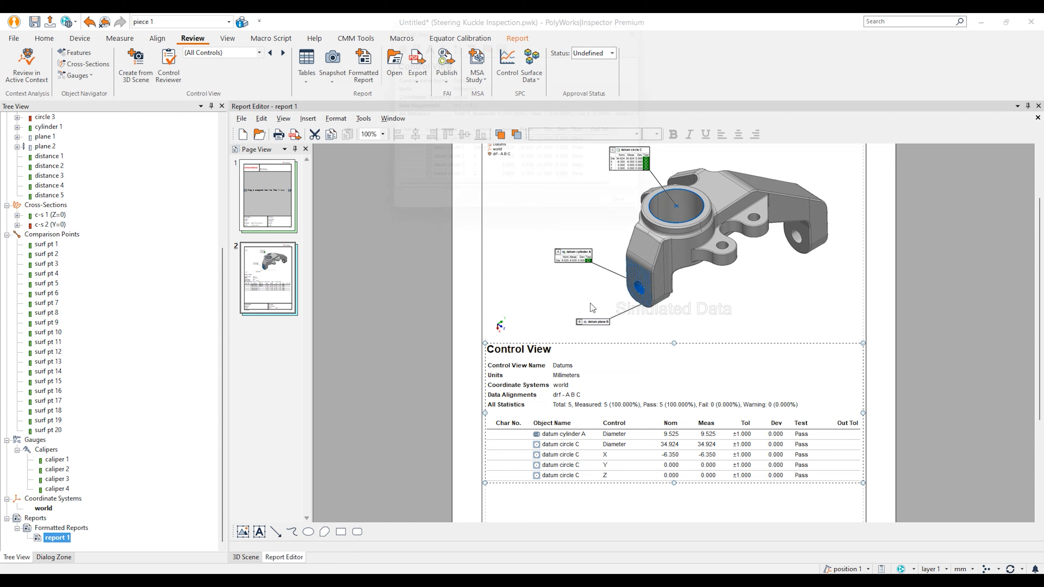
right_click(397, 135)
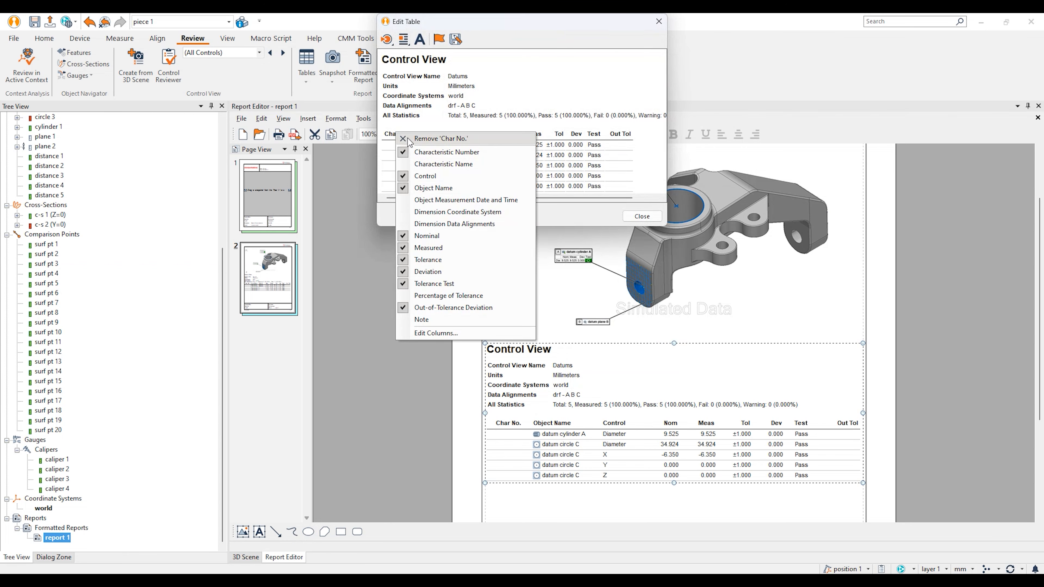
click(424, 142)
right_click(407, 61)
click(409, 75)
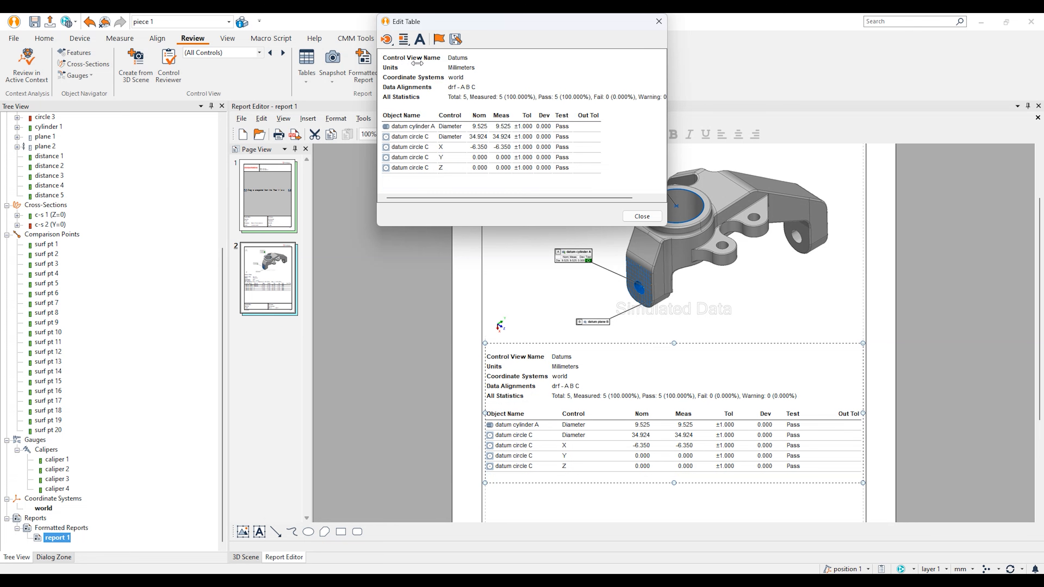
right_click(396, 73)
click(401, 75)
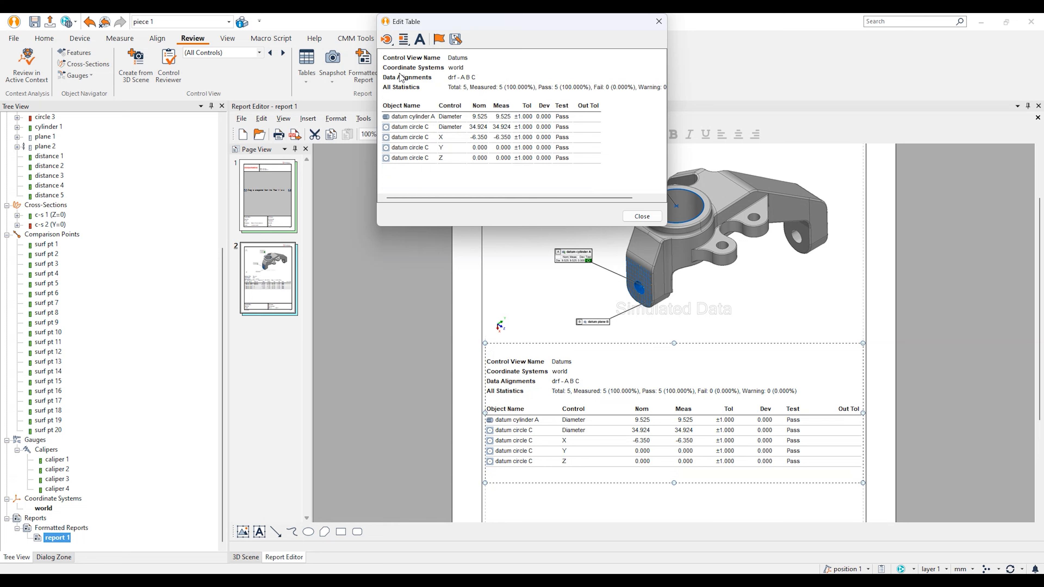
right_click(395, 71)
click(419, 76)
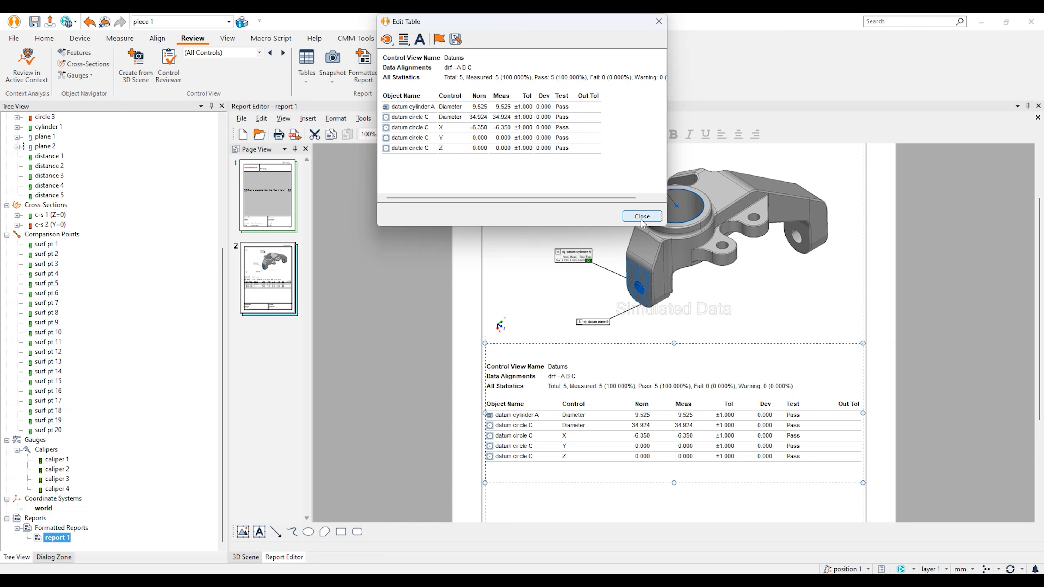
Step: Save the Datums table format as a template named 'Simple' and close Edit Table
click(455, 39)
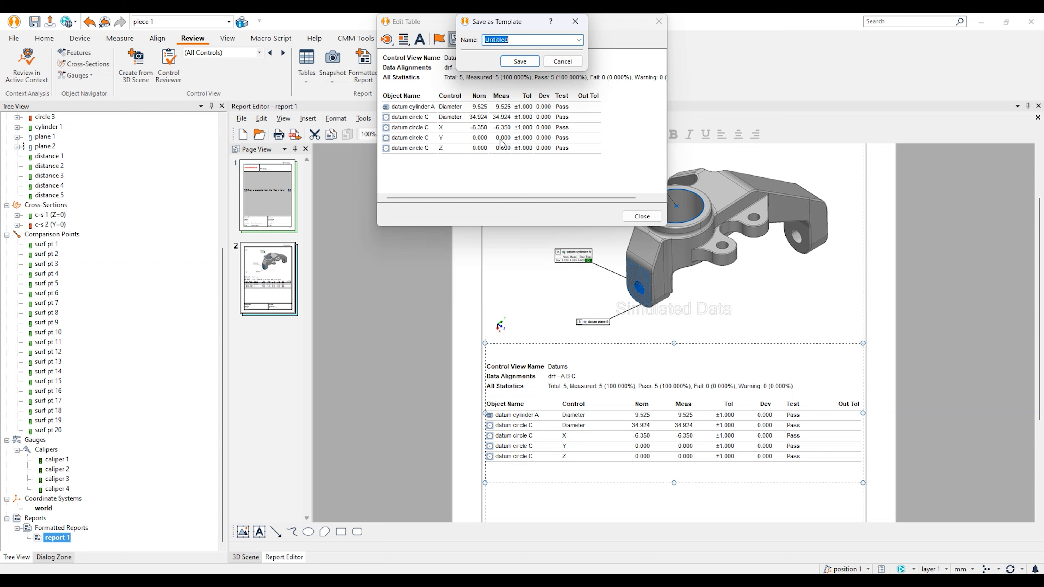
text(Simple)
click(520, 62)
click(653, 217)
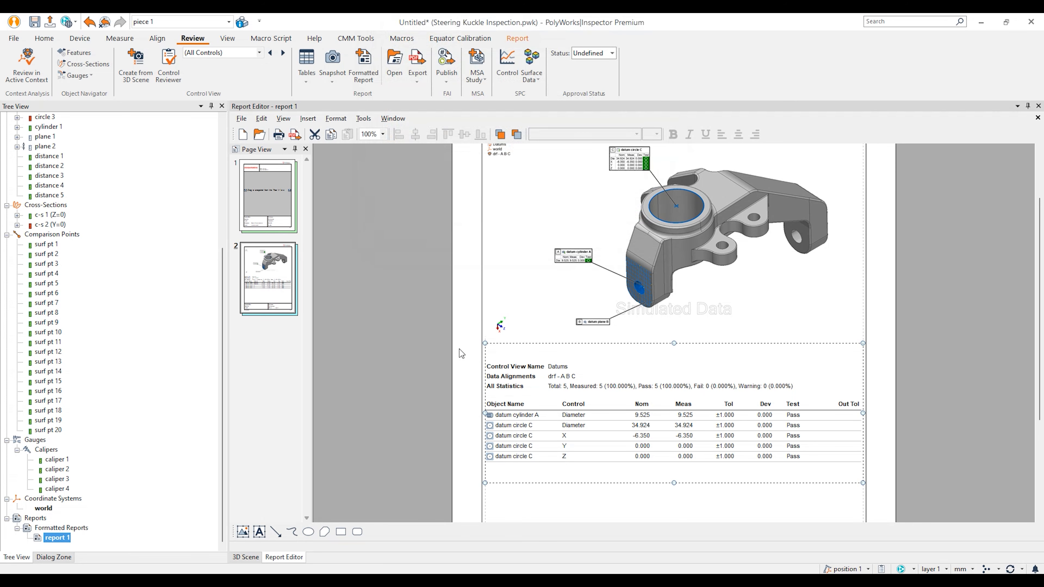
Step: In the 3D scene, hide datums A, B and C and show circles 1–3 plus datum circle D
click(247, 558)
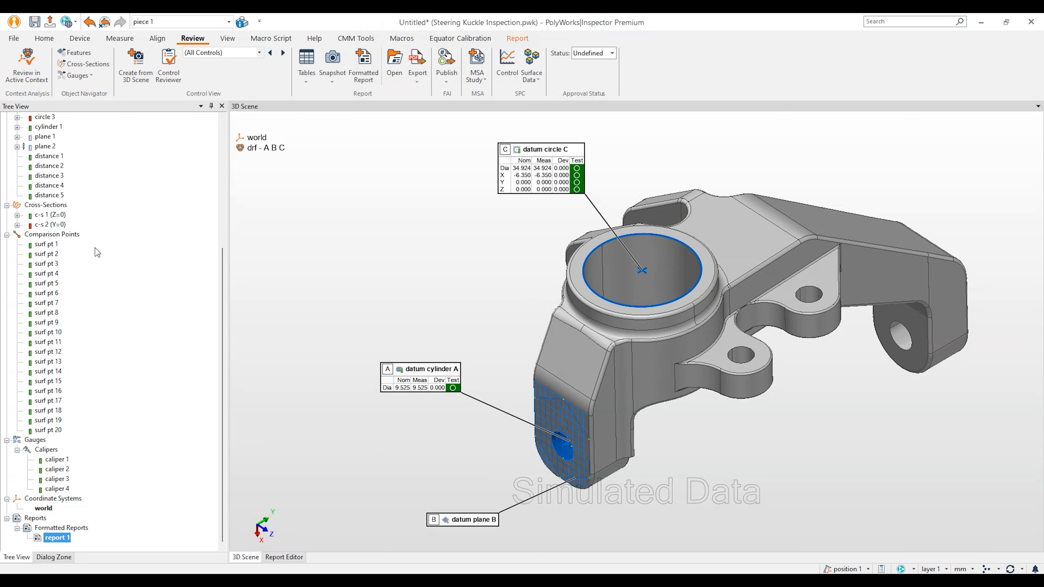
scroll(95, 248, up, 7)
middle_click(67, 247)
middle_click(68, 255)
middle_click(68, 264)
middle_click(51, 274)
middle_click(51, 284)
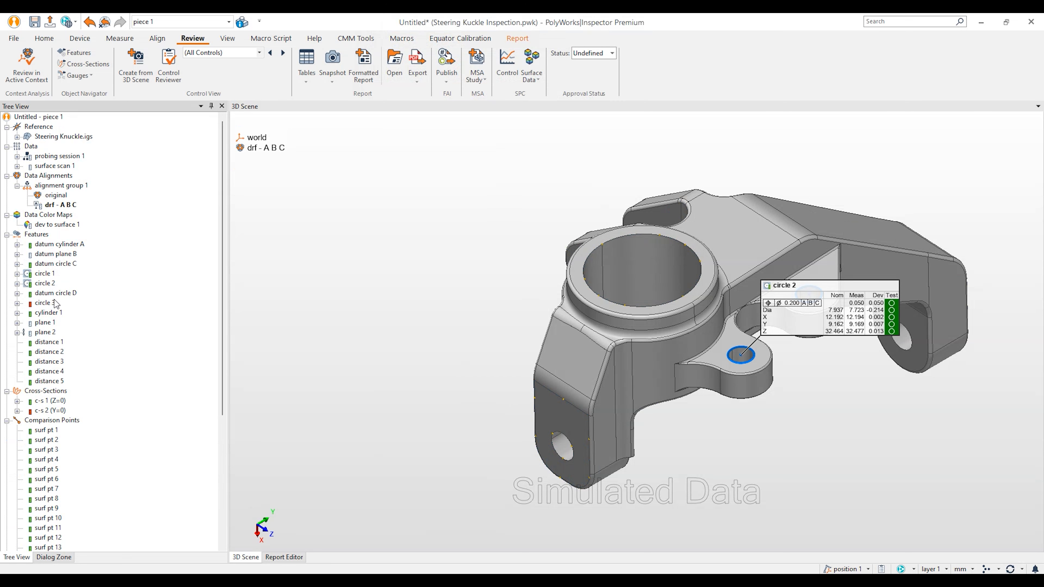
middle_click(50, 265)
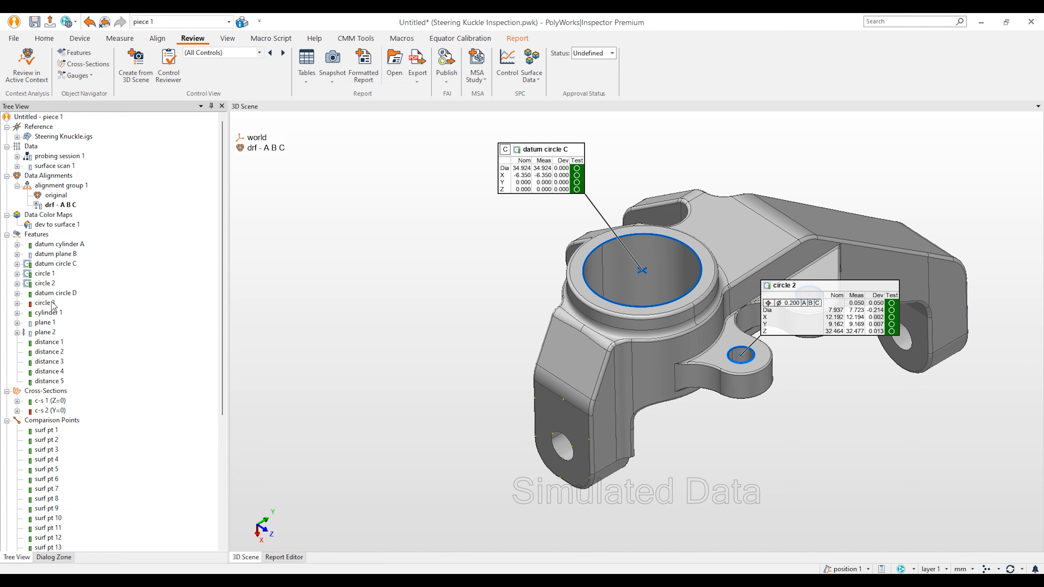
middle_click(52, 303)
Step: Turn the knuckle to a face-on view, fit it in the scene, and hide the datum circle C callout
drag(614, 316, 656, 328)
middle_drag(655, 328, 538, 325)
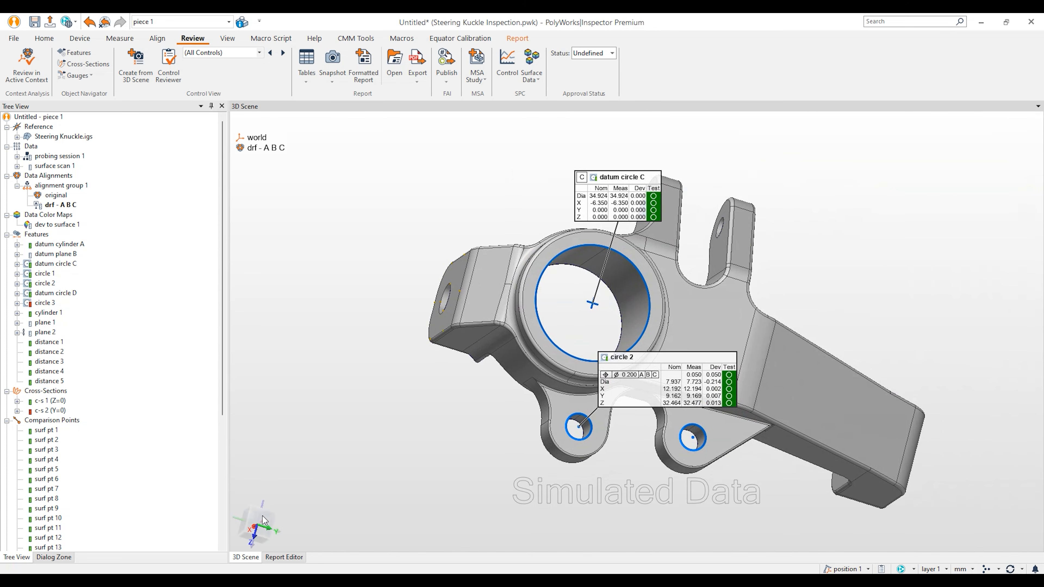
click(256, 526)
right_drag(547, 249, 556, 304)
click(525, 217)
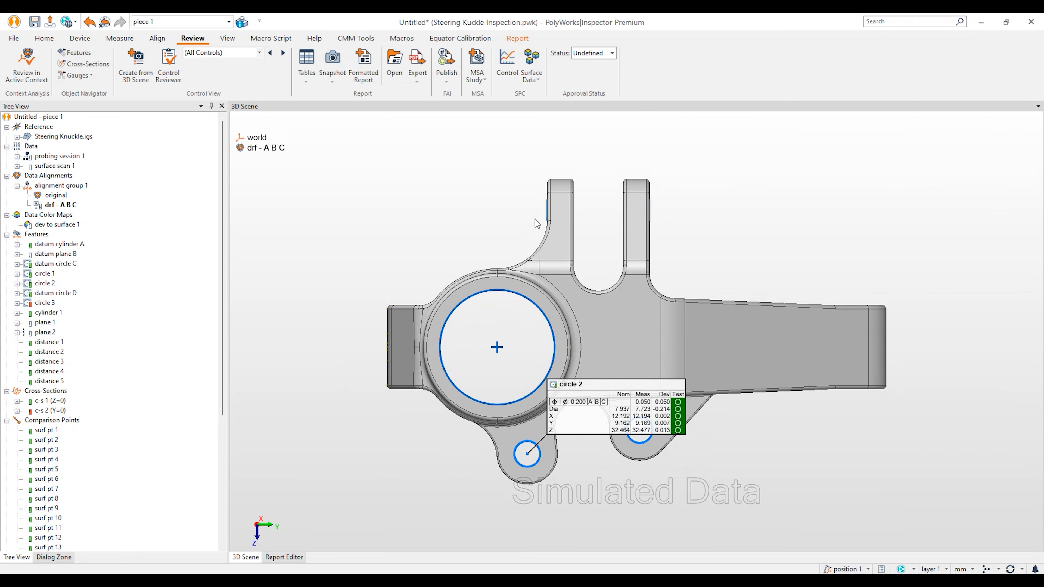
Step: Place the circle 3, circle 2, circle 1 and datum circle D callouts around the part
mouse_move(548, 207)
drag(600, 179, 407, 187)
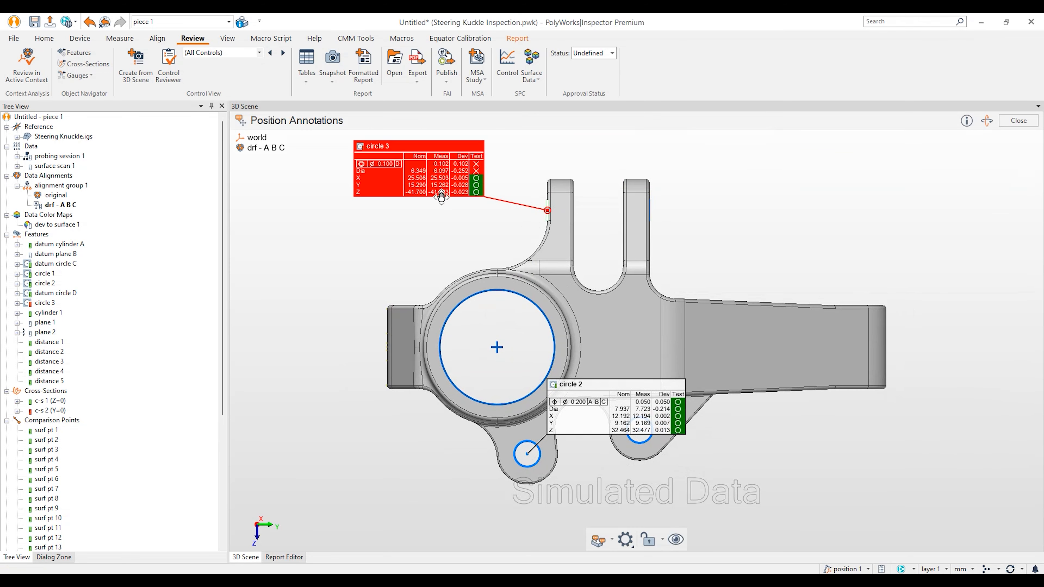
click(626, 540)
click(650, 468)
drag(601, 421, 376, 501)
mouse_move(639, 424)
drag(696, 401, 749, 511)
drag(695, 178, 738, 195)
key(Escape)
Step: Show the distance 1–3 dimensions, reframe the view, and nudge the circle 1 and 3 callouts
middle_click(50, 342)
middle_click(50, 352)
middle_click(50, 361)
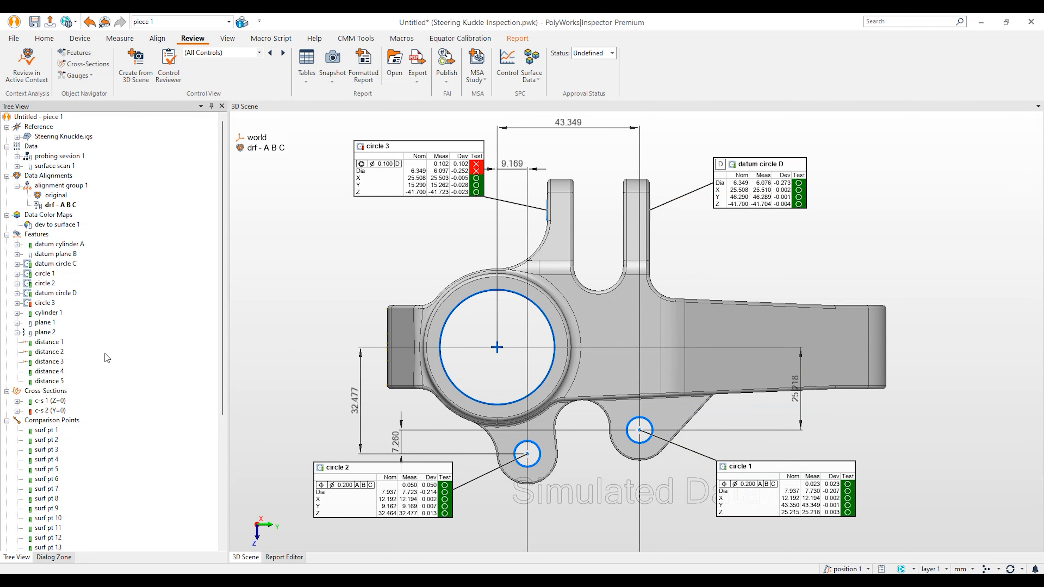
right_drag(629, 253, 632, 354)
middle_drag(635, 359, 641, 319)
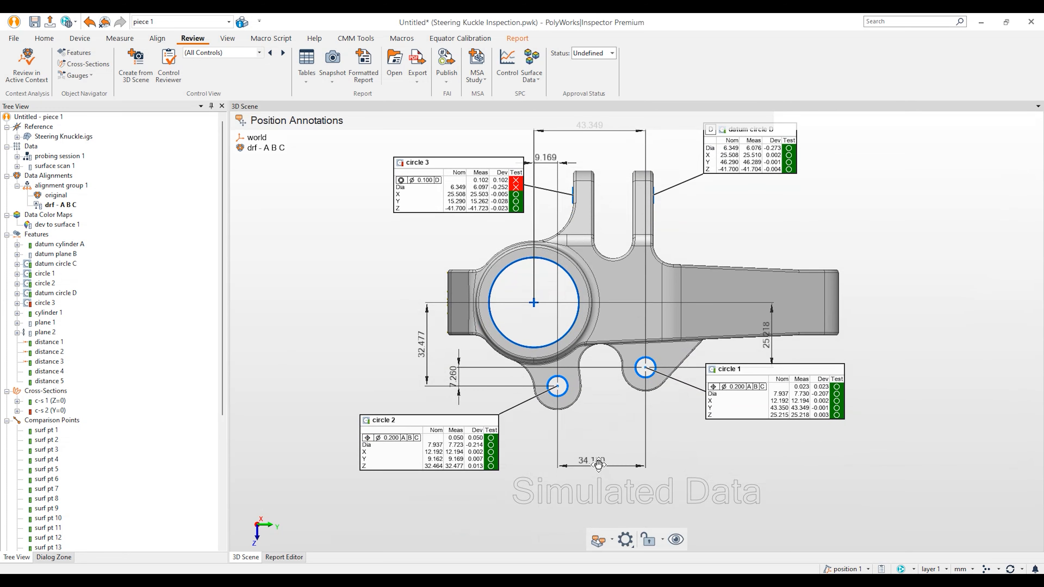
middle_drag(630, 360, 640, 396)
right_drag(642, 383, 637, 334)
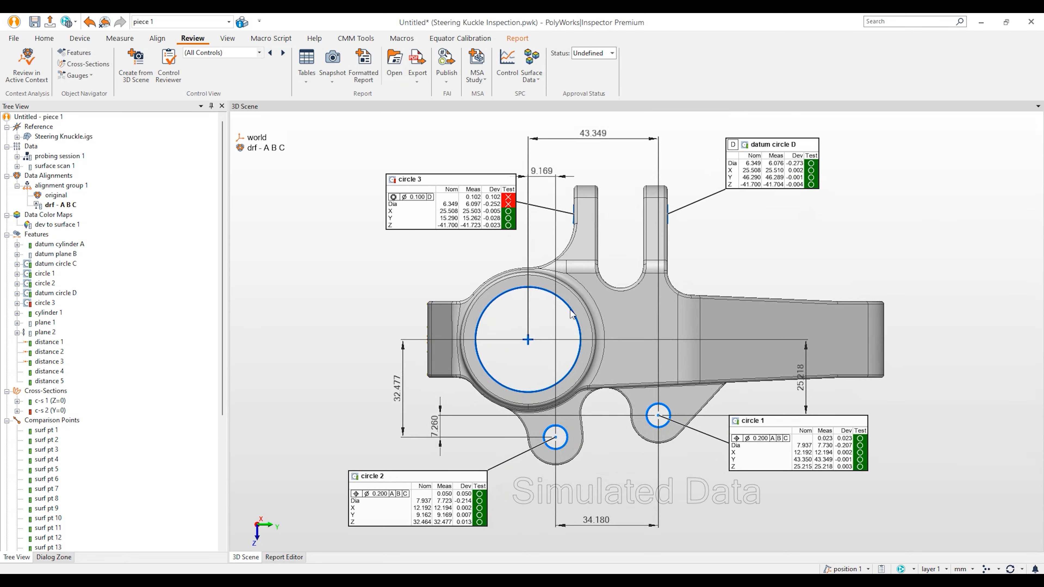
drag(842, 444, 851, 469)
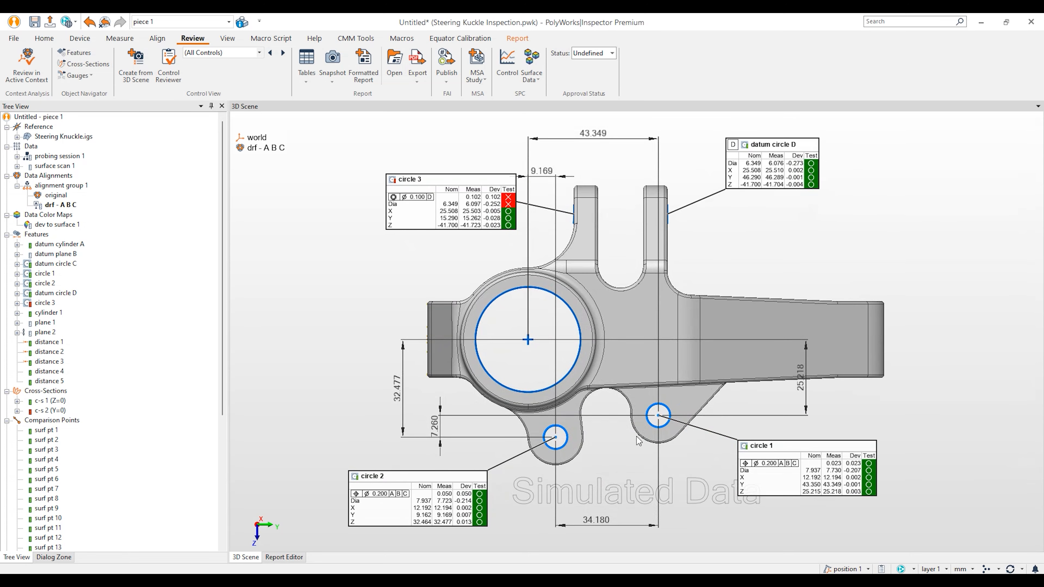
drag(482, 205, 451, 207)
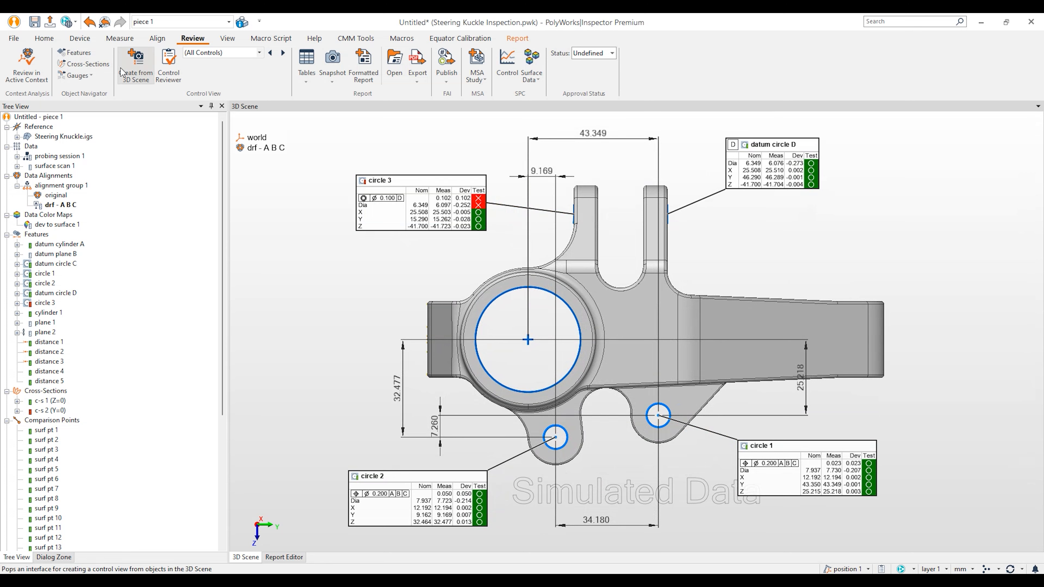
Step: Create a control view named 'Holes' from the 3D scene
click(134, 62)
text(Holes)
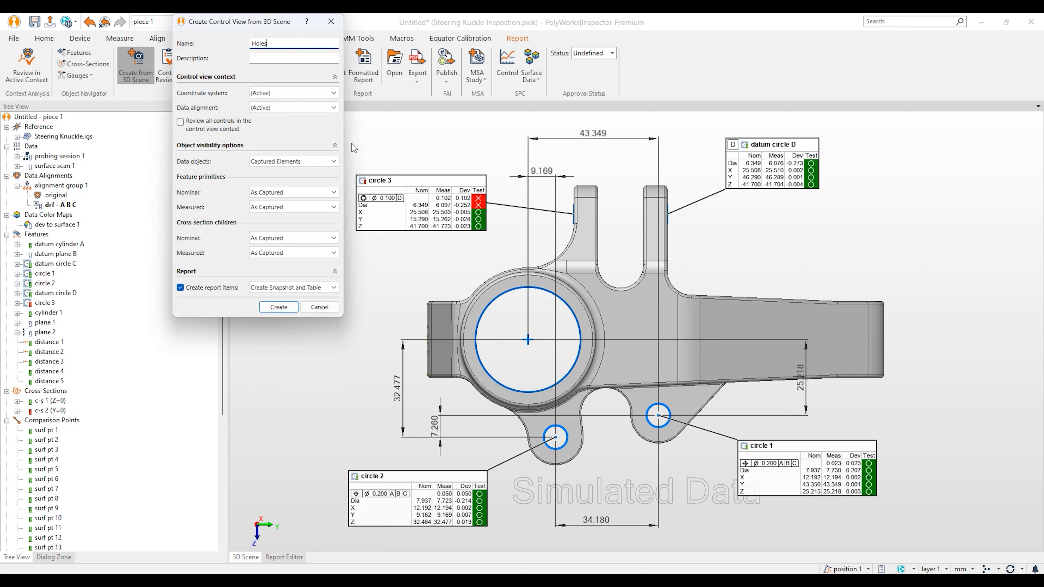
click(290, 307)
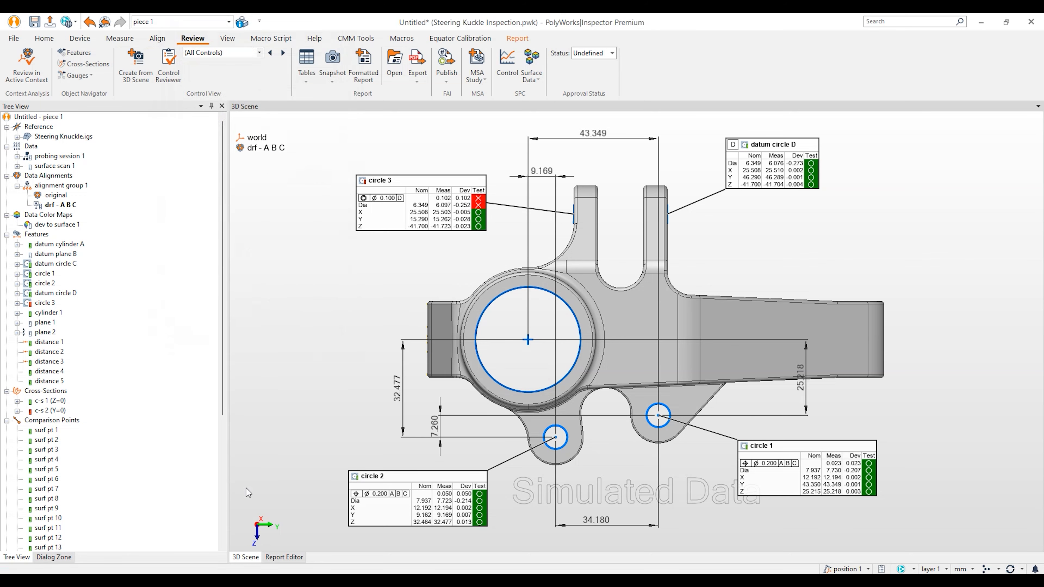
Step: On report page 4, apply the Simple template to the Control View table
click(273, 558)
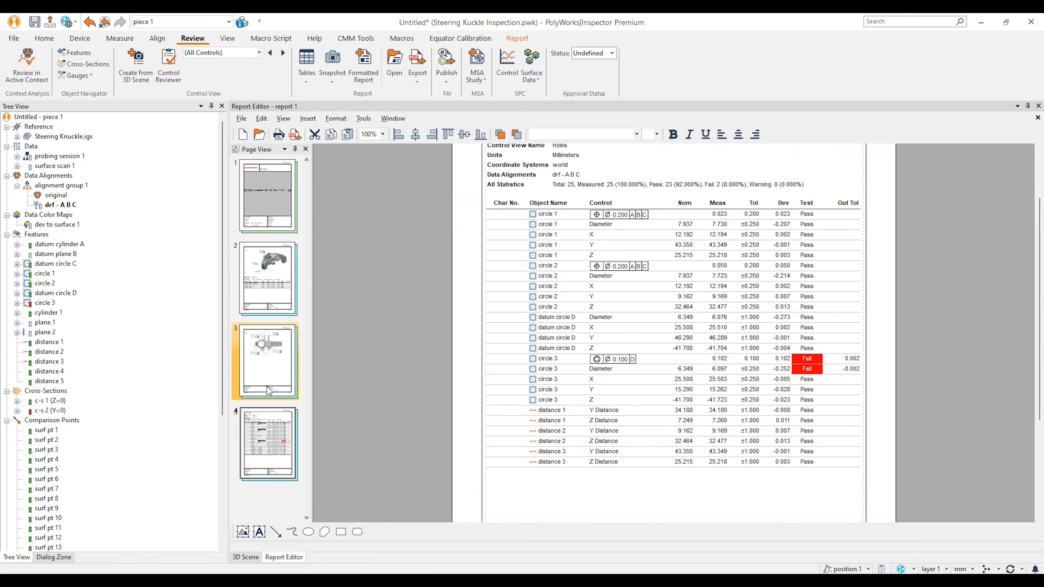
click(269, 371)
click(269, 468)
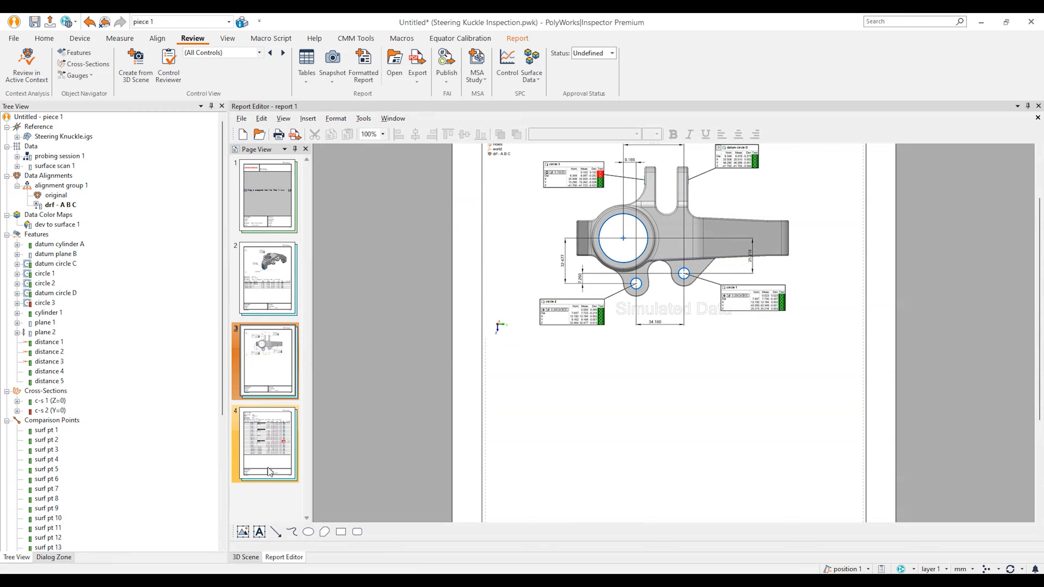
scroll(731, 395, down, 2)
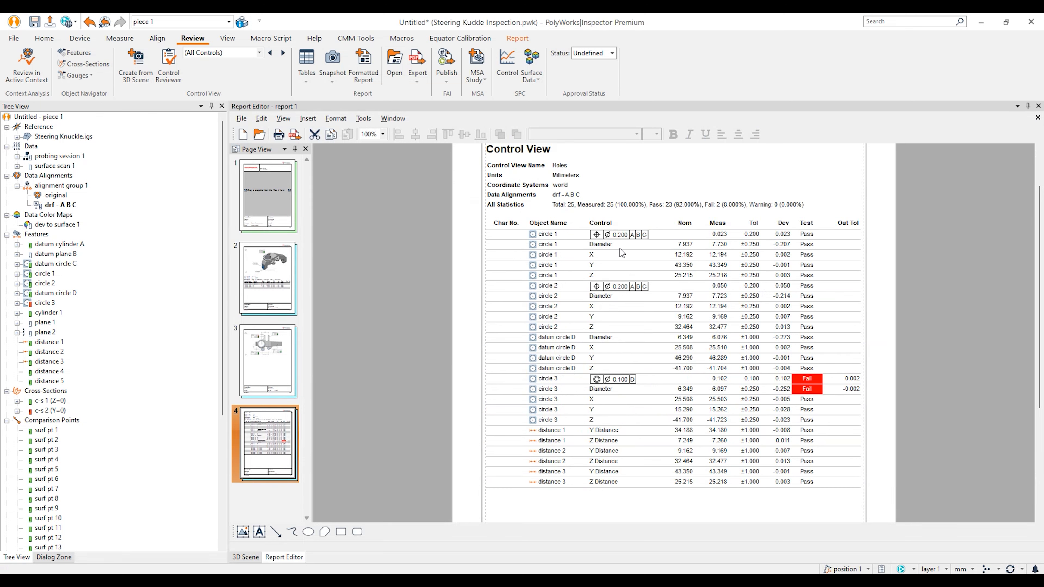
click(610, 249)
right_click(610, 250)
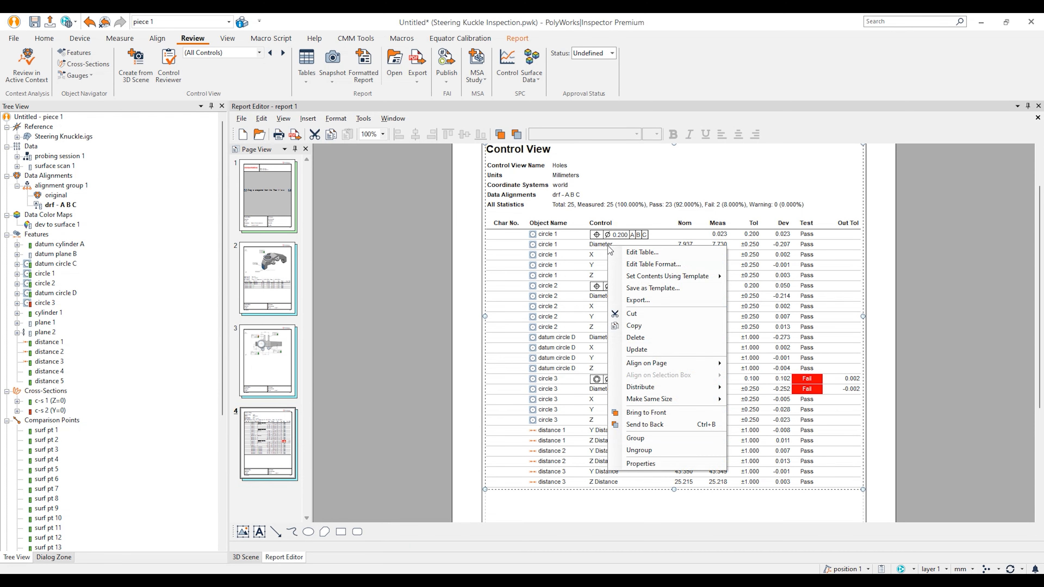
mouse_move(662, 281)
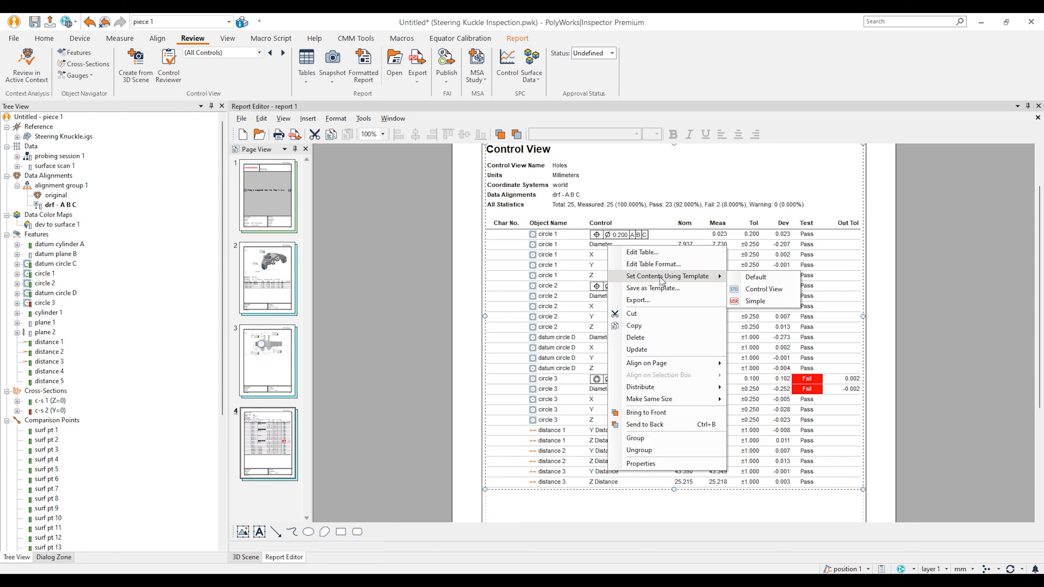
click(754, 301)
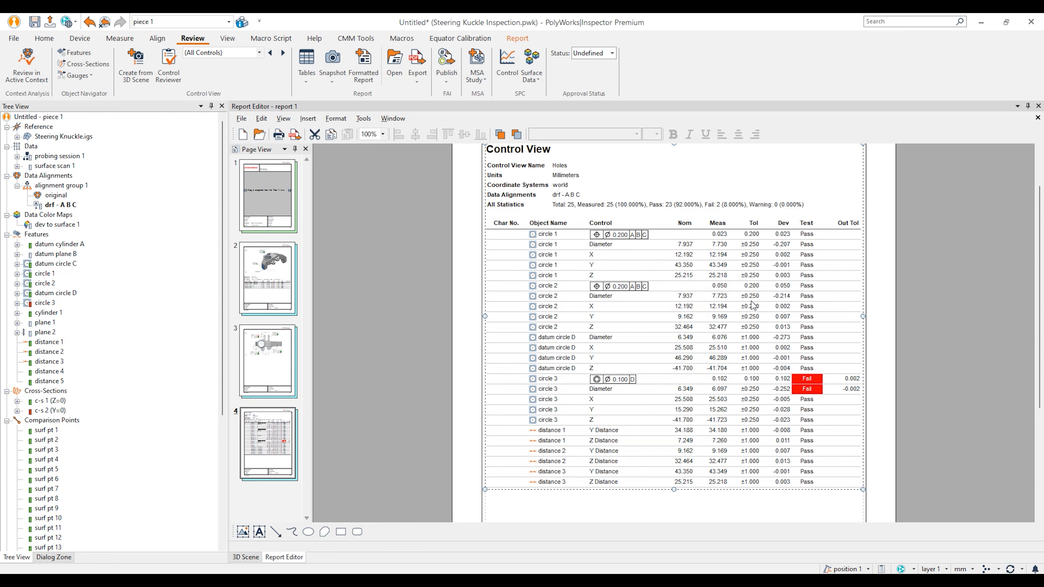
Step: Move the Holes table onto page 3 and resize it to fit below the knuckle snapshot
drag(679, 266, 268, 365)
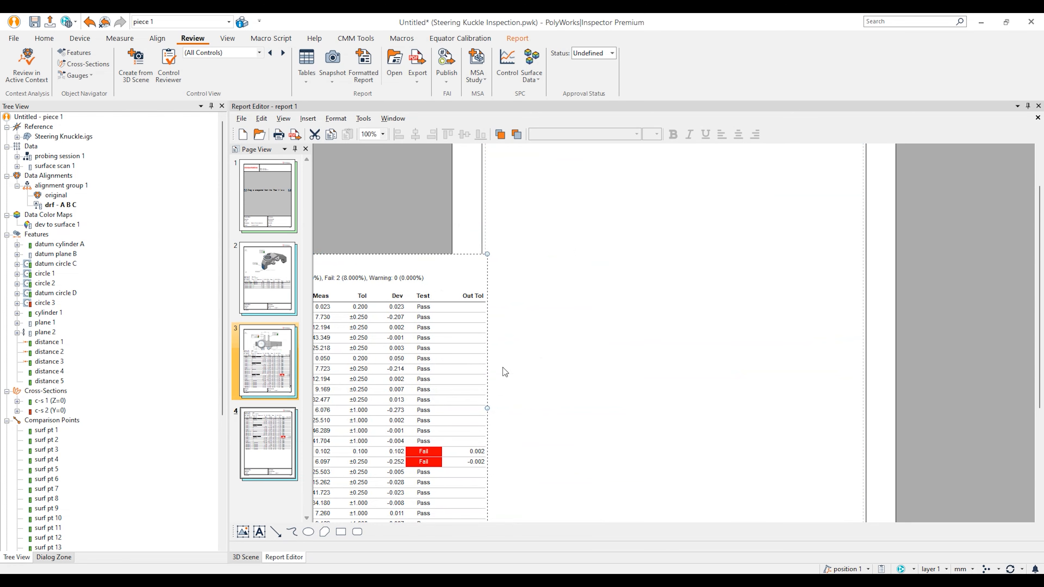
scroll(588, 360, down, 3)
drag(629, 369, 633, 352)
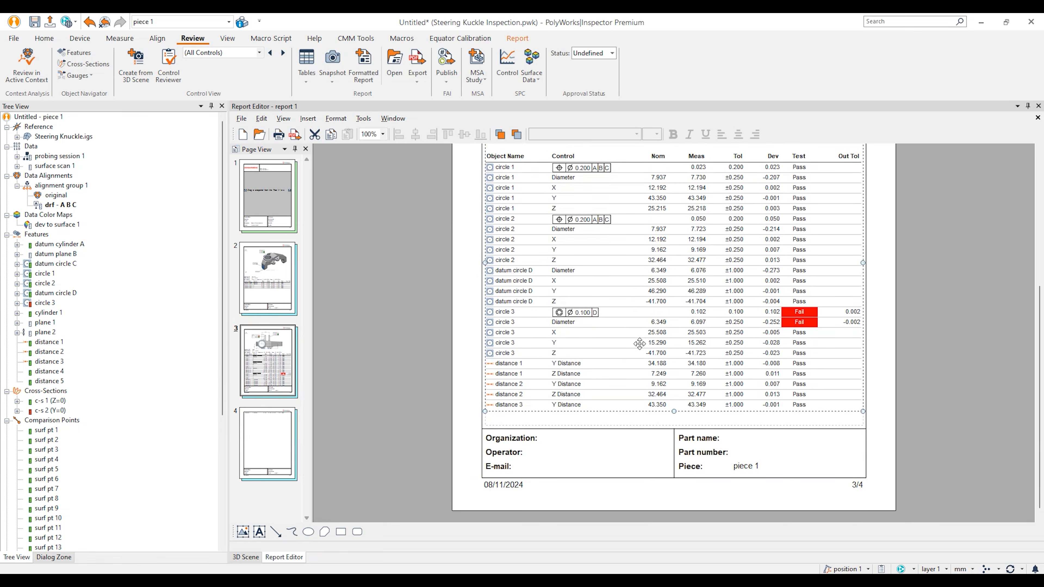
drag(673, 404, 672, 417)
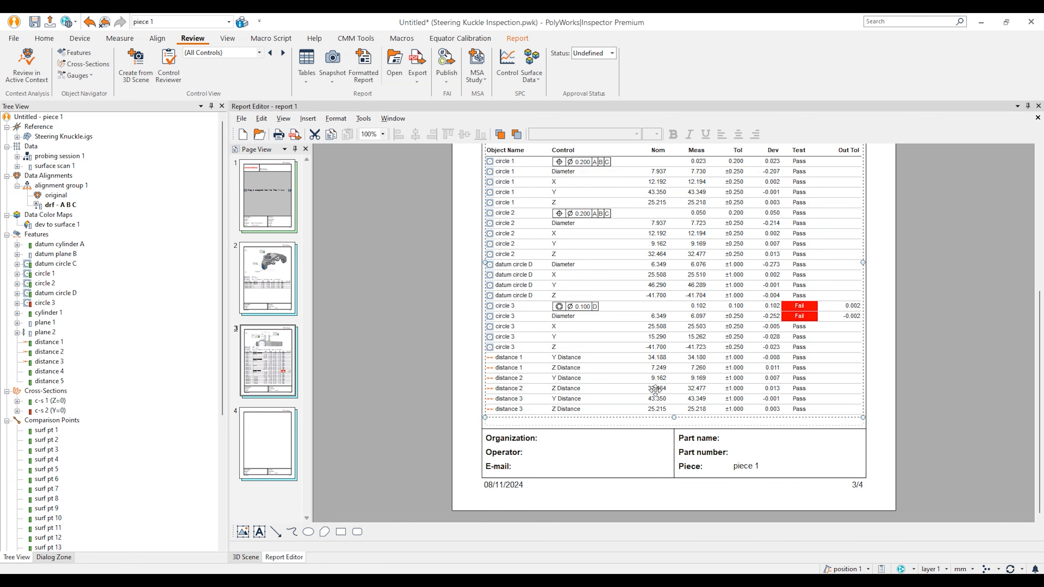
scroll(656, 391, up, 3)
drag(676, 214, 674, 291)
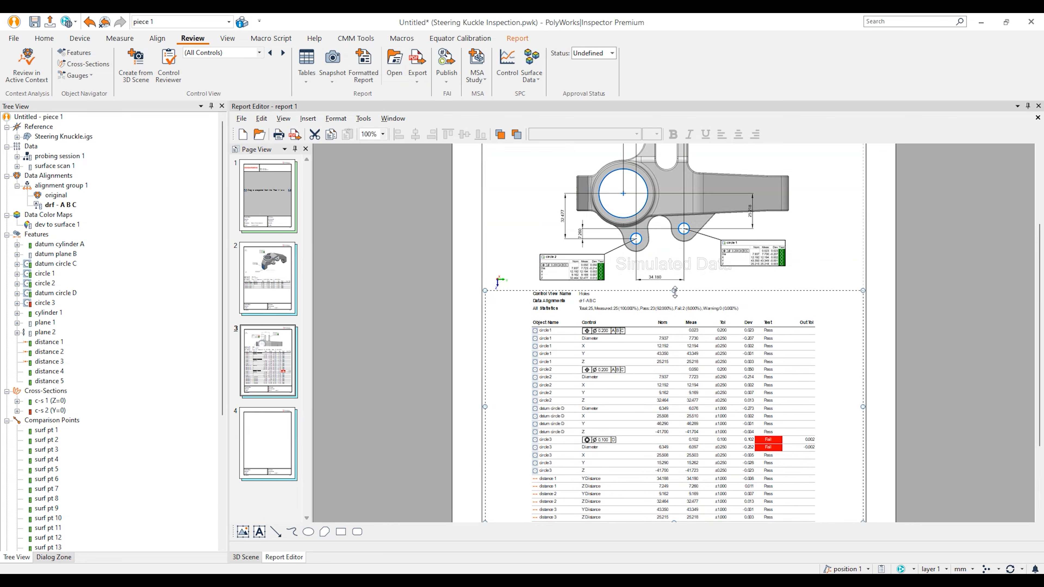
click(895, 288)
Step: Show report page 4, then go back to the knuckle's 3D scene
scroll(850, 343, down, 3)
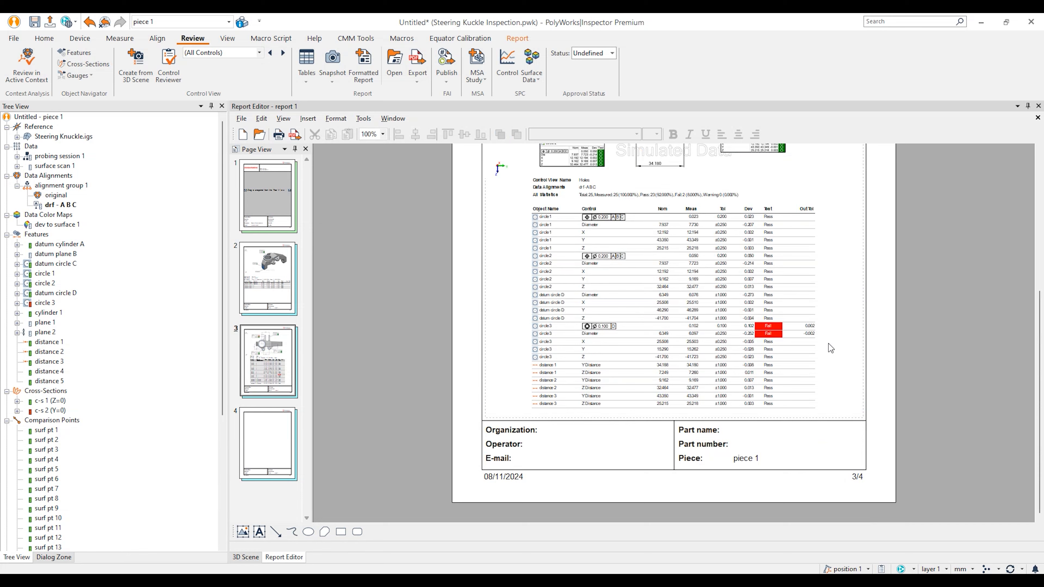
click(274, 444)
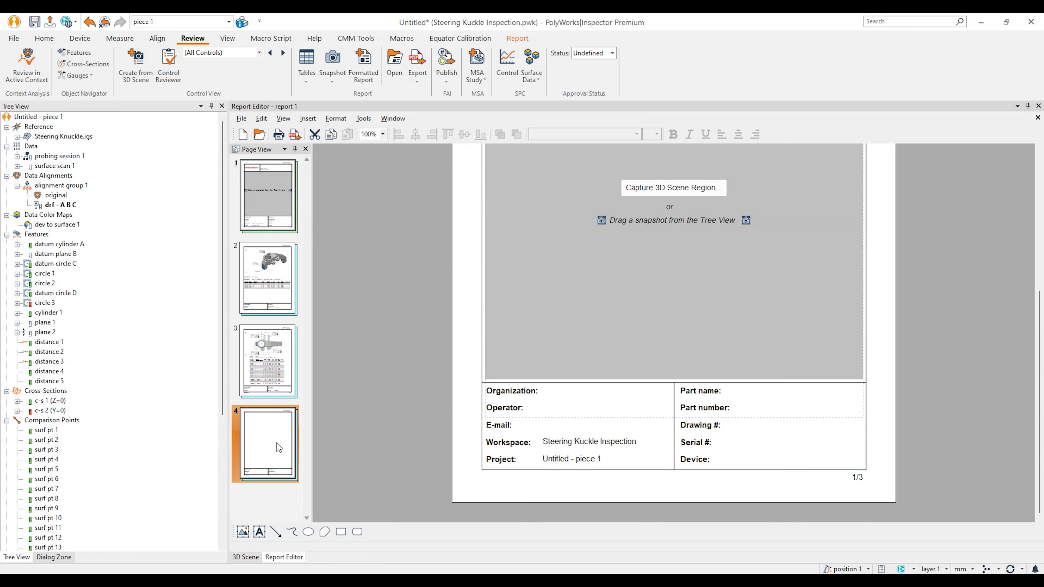
click(249, 559)
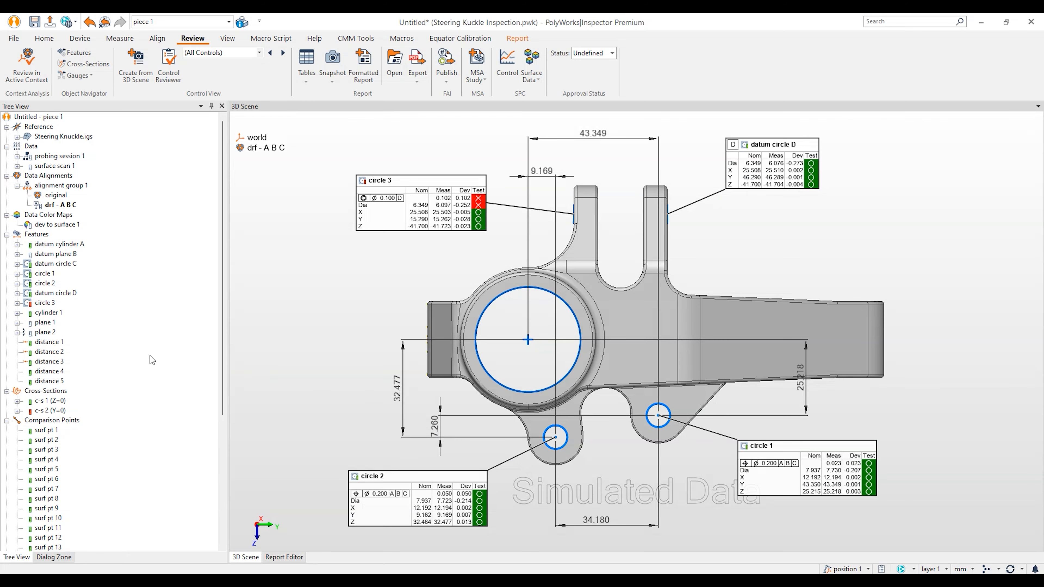
Step: Hide all features and show surf pt 1–10 with the dev to surface 1 colour map
middle_click(34, 236)
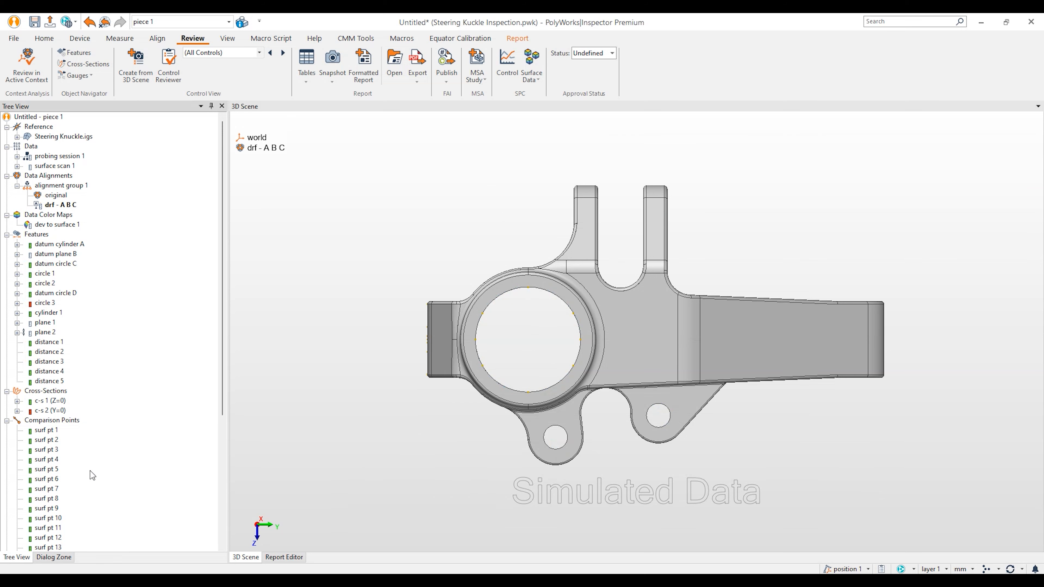
middle_click(52, 428)
middle_click(52, 438)
middle_click(52, 447)
middle_click(51, 458)
middle_click(51, 468)
middle_click(52, 479)
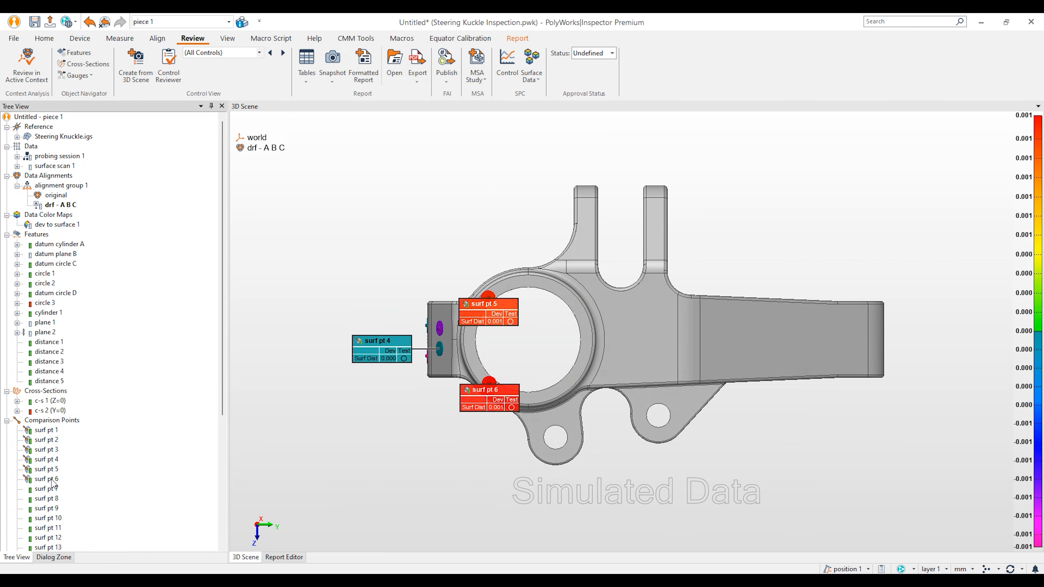
middle_click(53, 488)
middle_click(51, 498)
middle_click(51, 509)
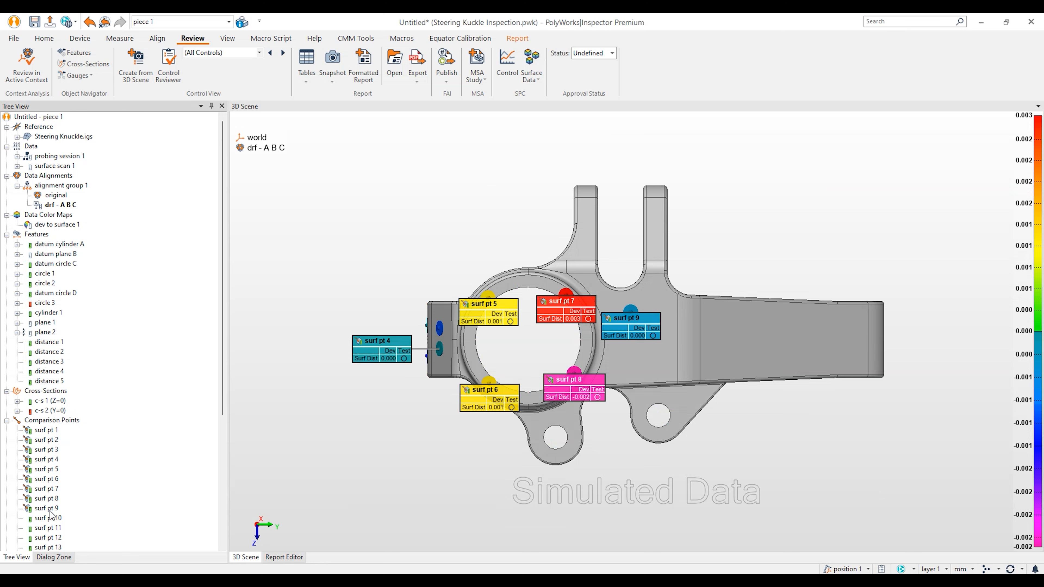
middle_click(53, 518)
drag(550, 339, 569, 340)
middle_click(58, 226)
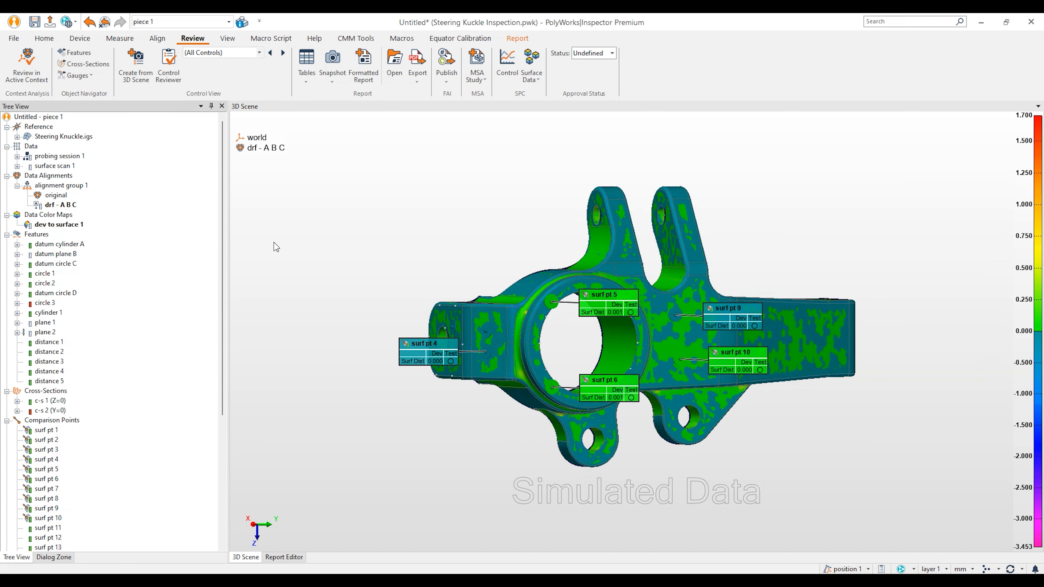
scroll(611, 273, up, 5)
Step: Spread the surf pt 1–10 labels around the knuckle and begin a control view named 'Comps 1'
drag(401, 329, 402, 236)
drag(375, 350, 356, 438)
drag(337, 311, 298, 247)
drag(332, 357, 284, 387)
drag(585, 285, 464, 199)
drag(588, 407, 480, 477)
drag(691, 515, 691, 515)
drag(701, 273, 806, 177)
drag(791, 294, 889, 228)
drag(784, 359, 859, 477)
key(Escape)
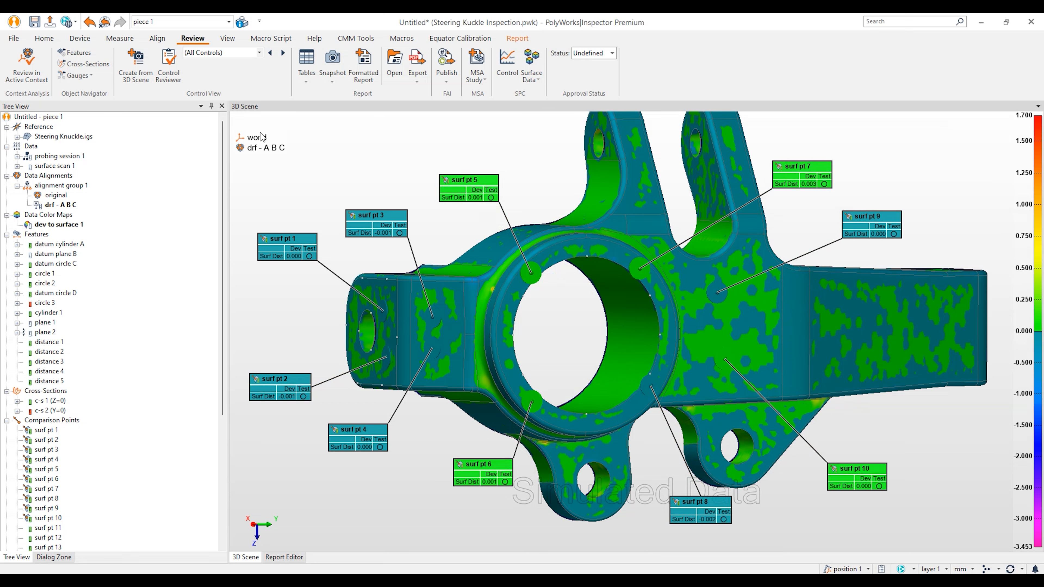
click(133, 61)
text(Comps 1)
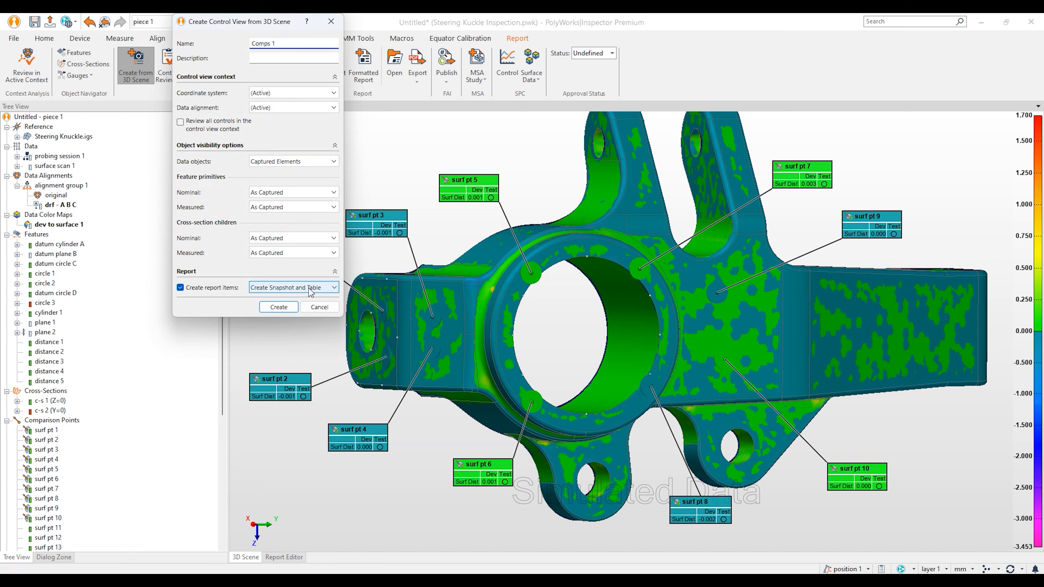
Step: Create the Comps 1 control view and hide surf pt 1–10 from the scene
click(294, 309)
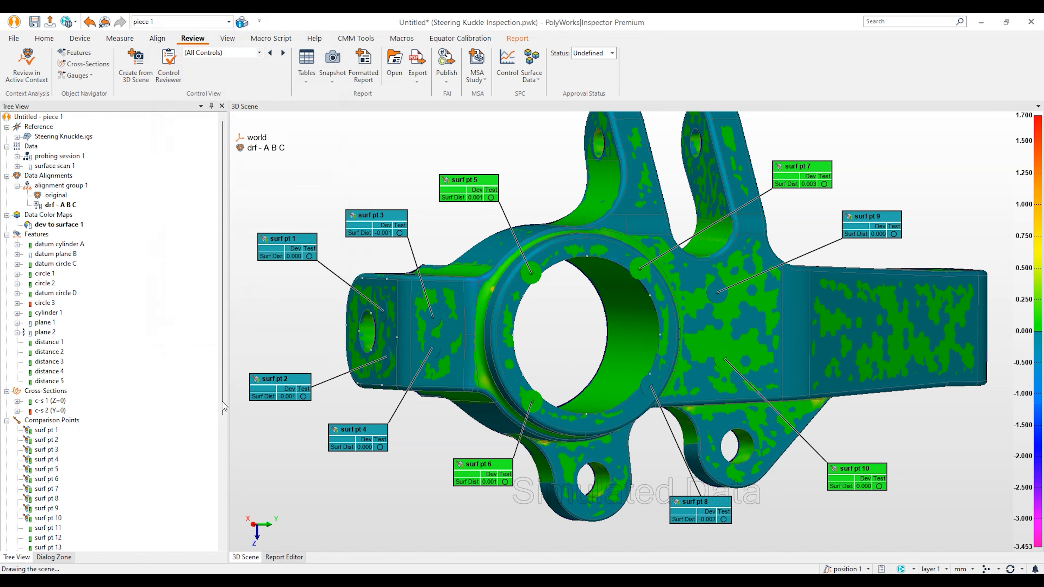
scroll(93, 440, down, 7)
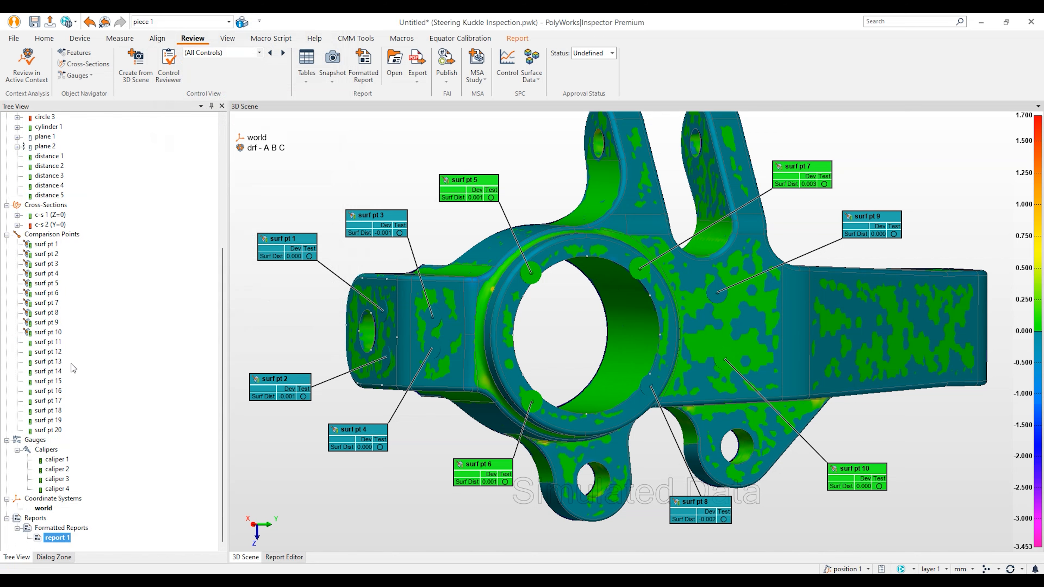
click(46, 245)
shift+click(51, 333)
right_click(51, 335)
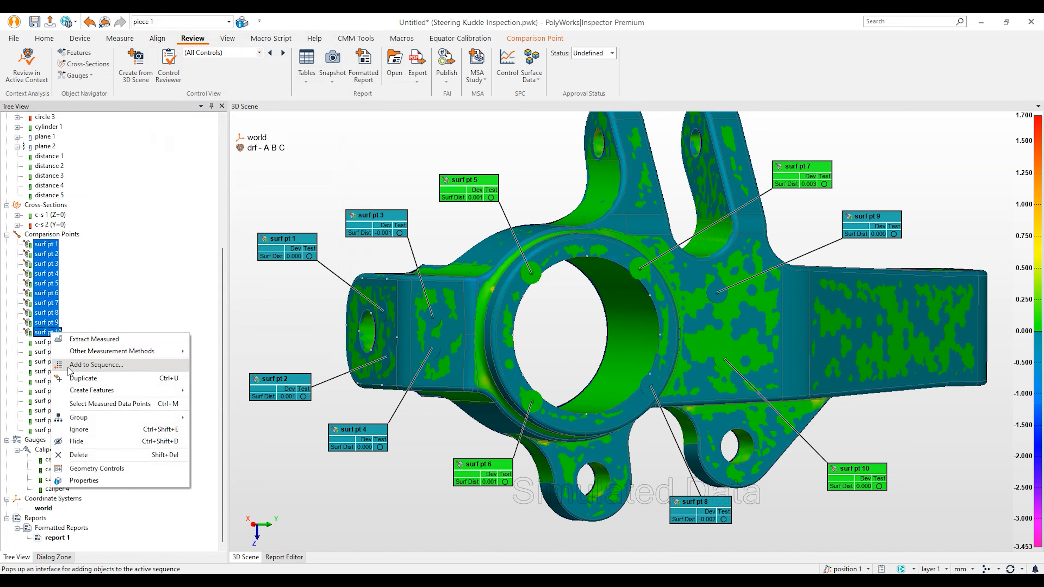
click(84, 441)
Step: Select surf pt 11–20 in the tree and bring up their actions menu
click(54, 343)
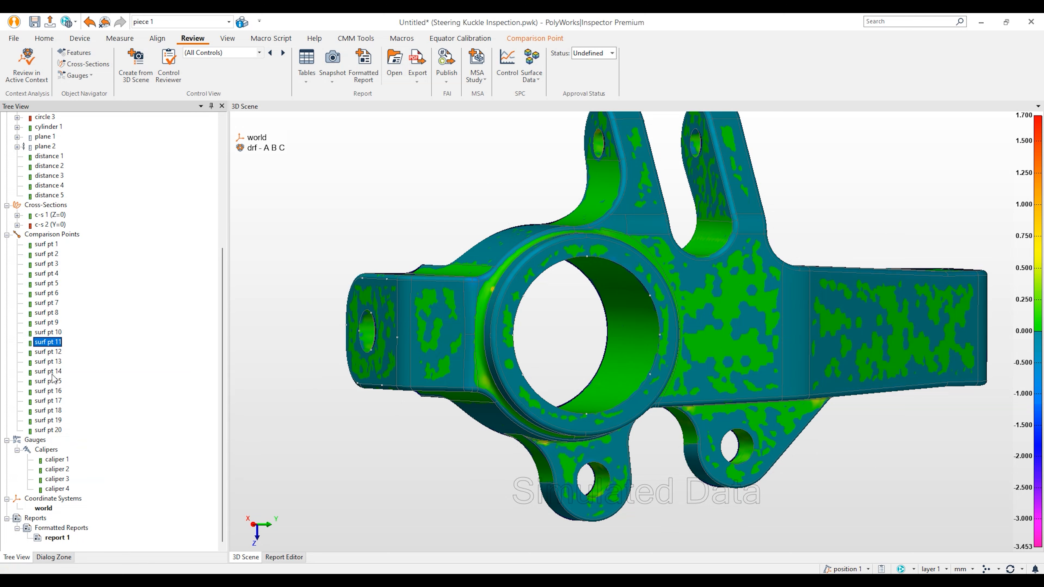
shift+click(53, 430)
right_click(58, 389)
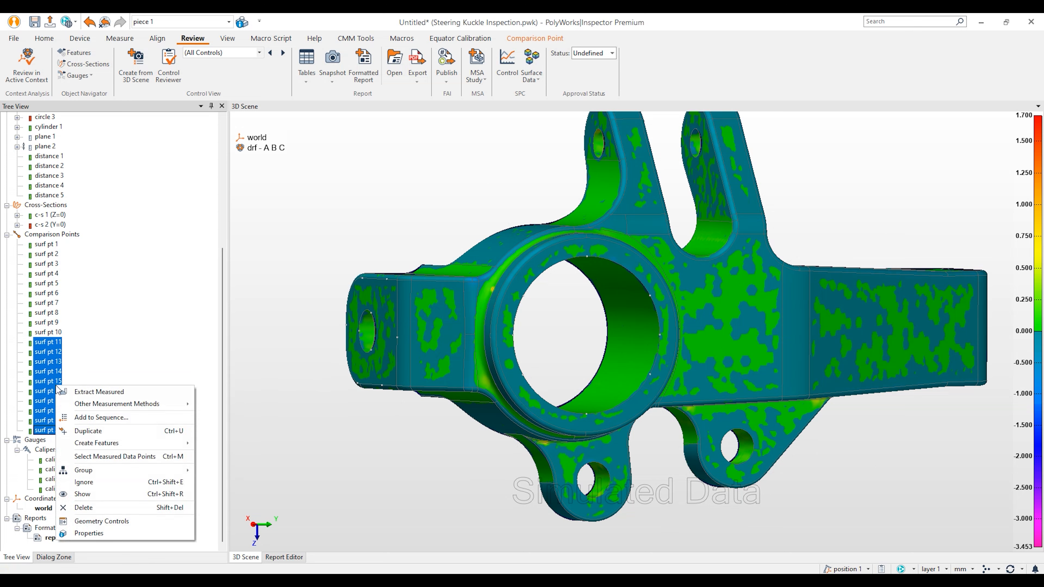
Step: Show surf pt 11–20 and zoom in on the knuckle's arm
click(96, 496)
drag(705, 400, 816, 373)
right_drag(757, 341, 787, 360)
middle_drag(787, 358, 494, 295)
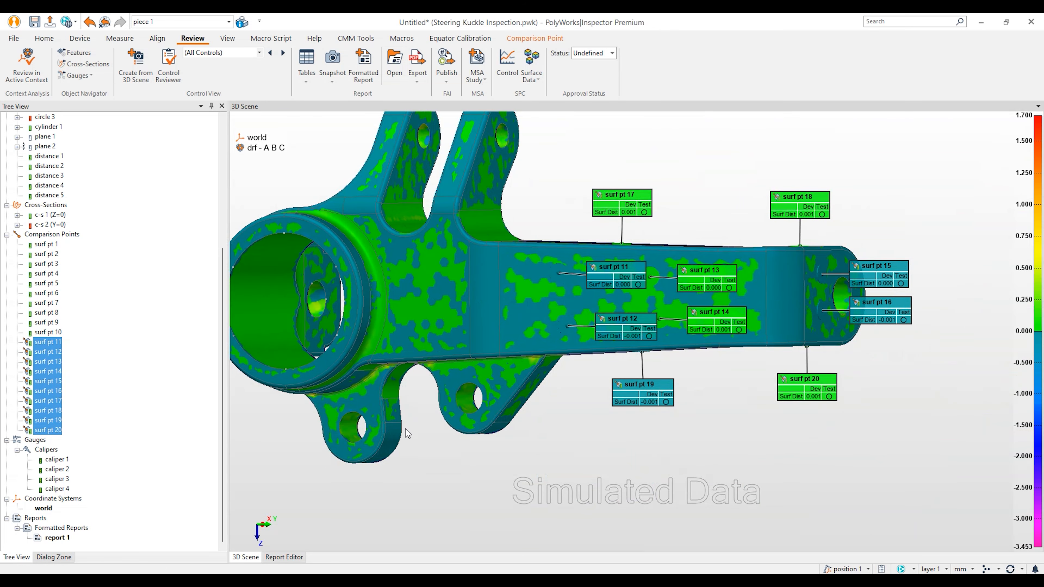
drag(678, 290, 655, 287)
middle_drag(739, 292, 698, 314)
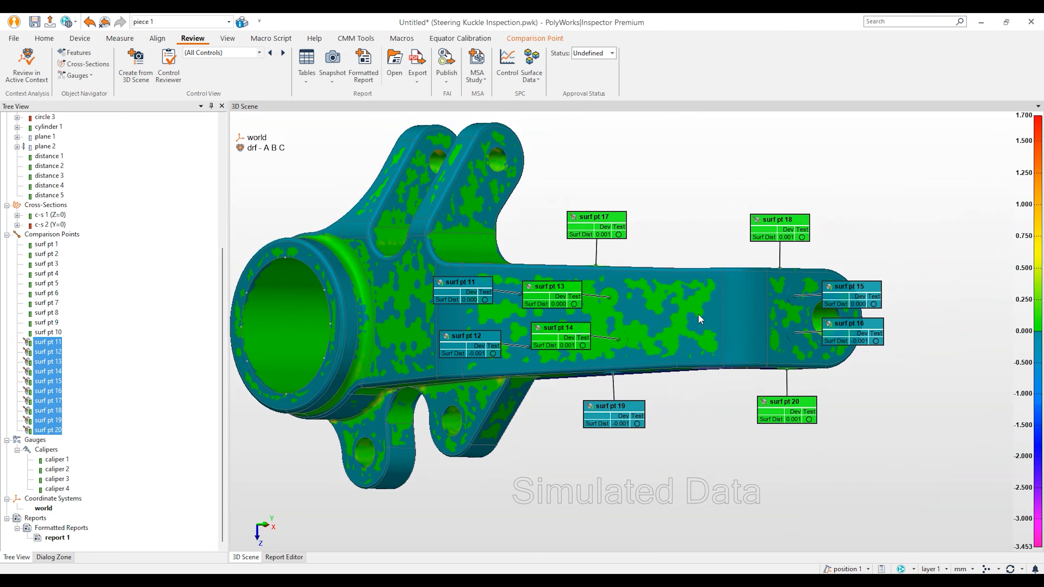
right_drag(699, 314, 703, 273)
Step: Spread the surf pt 11–20 labels above and below the knuckle's arm
mouse_move(459, 289)
mouse_down()
mouse_move(509, 185)
mouse_move(537, 186)
mouse_up()
drag(465, 347, 497, 512)
drag(588, 222, 604, 158)
drag(565, 289, 681, 191)
drag(577, 348, 705, 430)
drag(608, 420, 584, 510)
drag(698, 426, 697, 471)
drag(818, 420, 821, 505)
drag(808, 218, 802, 171)
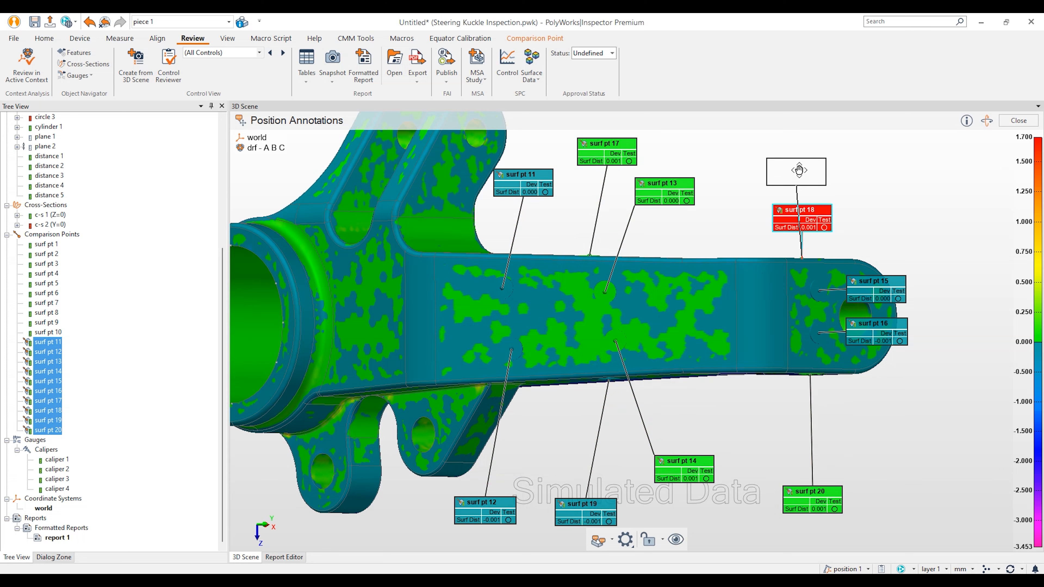
drag(884, 292, 890, 191)
click(884, 340)
drag(883, 340, 925, 445)
key(Escape)
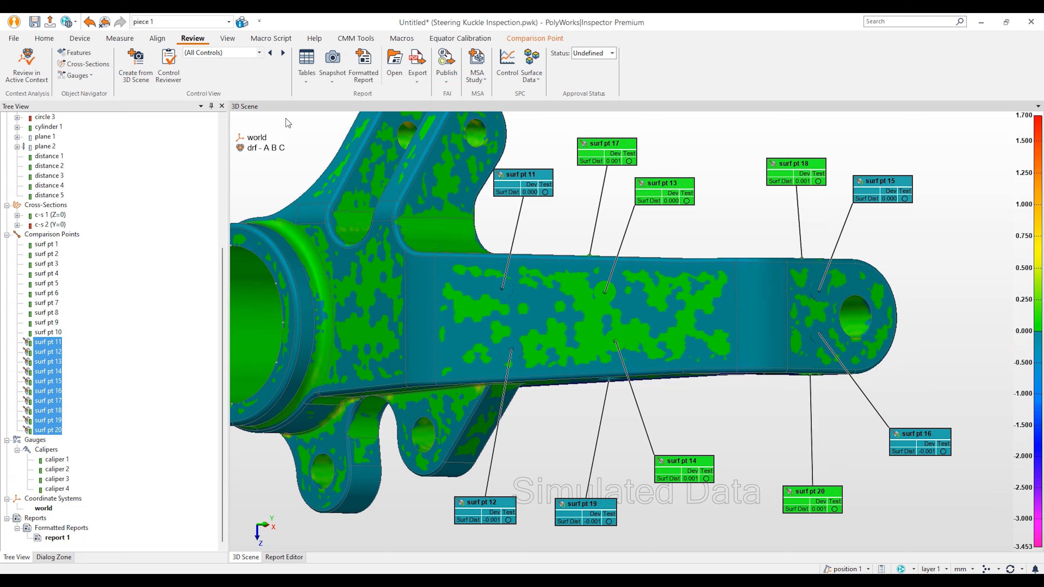
Step: Create the Comps 2 control view, then hide surf pt 11–20 again
click(136, 66)
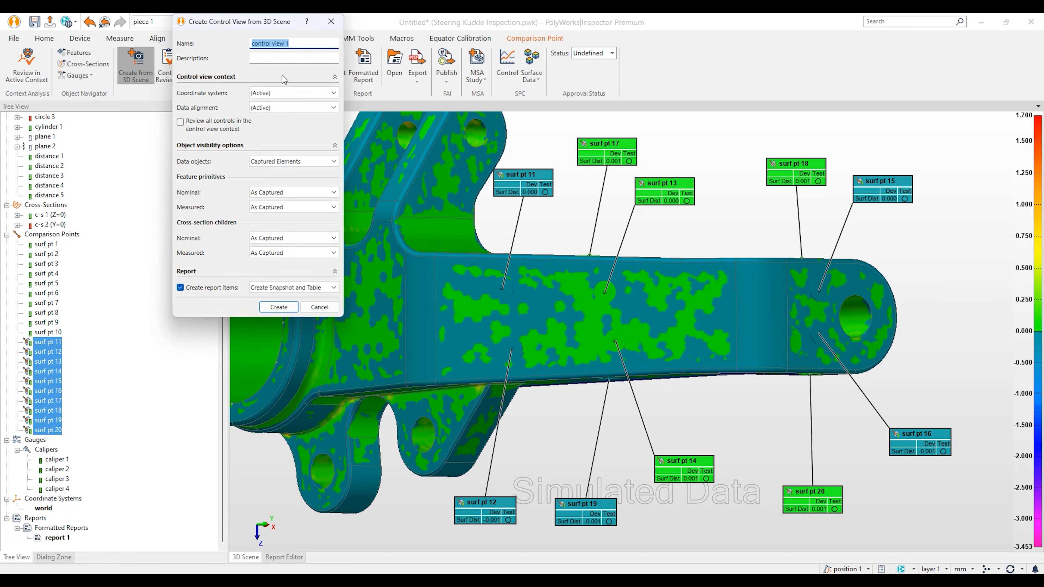
text(Comp)
click(279, 307)
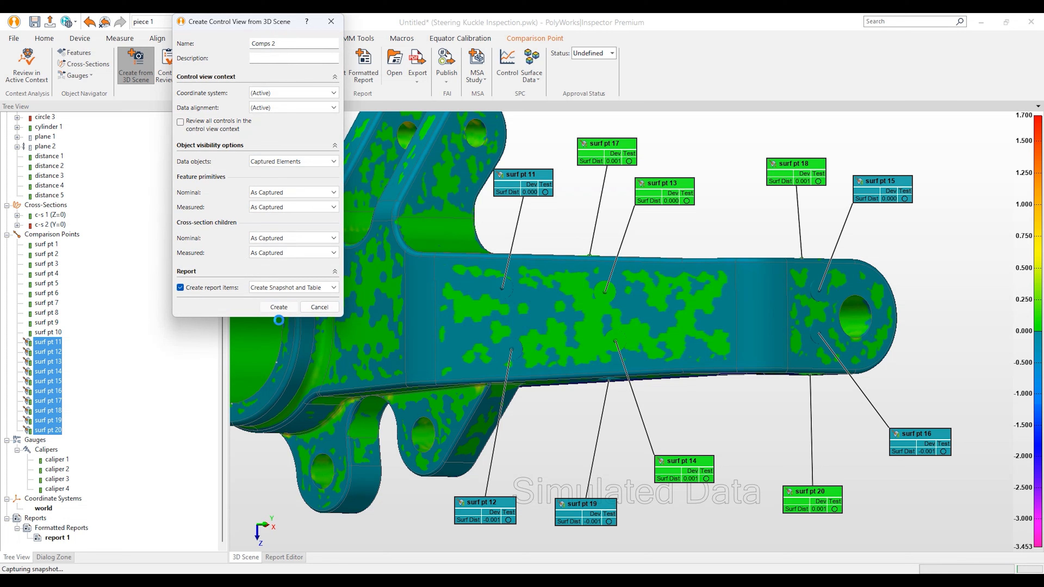
middle_click(72, 236)
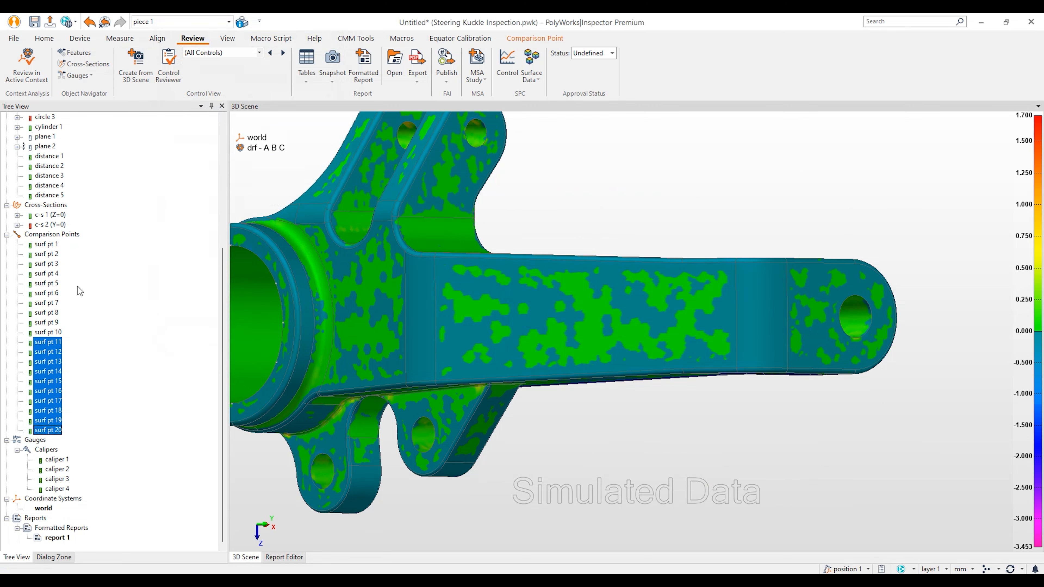
Step: Show the four calipers in a view along Z and arrange caliper 1–4 labels
middle_click(54, 448)
mouse_move(357, 370)
mouse_down()
mouse_move(434, 240)
mouse_move(370, 185)
mouse_move(324, 428)
mouse_up()
click(258, 526)
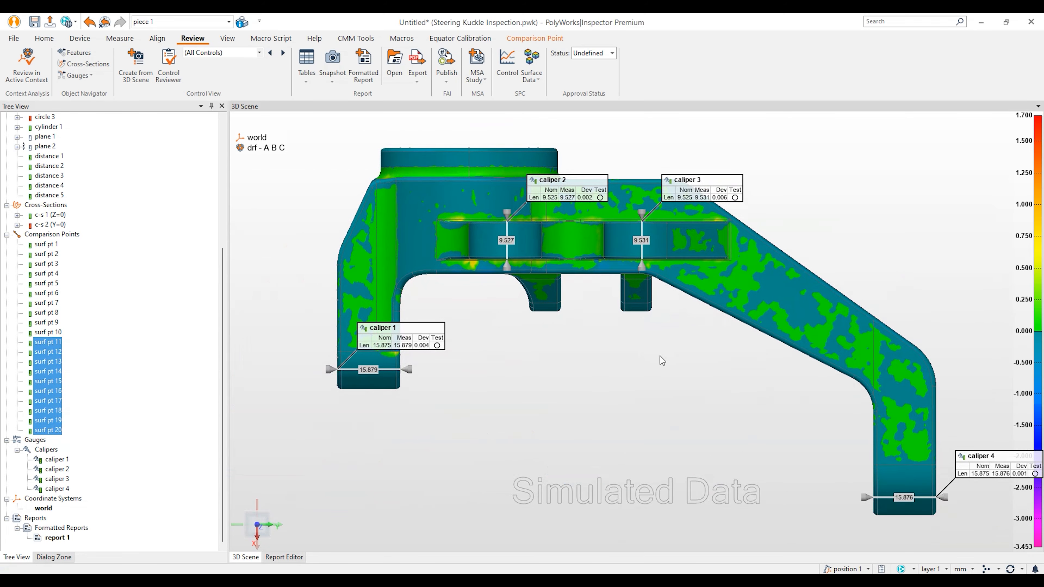
drag(413, 347, 477, 450)
mouse_move(568, 201)
mouse_down()
mouse_move(512, 373)
mouse_move(485, 372)
mouse_move(534, 389)
mouse_up()
drag(694, 201, 619, 395)
mouse_move(1002, 476)
mouse_down()
mouse_move(748, 477)
mouse_move(760, 457)
mouse_up()
key(Escape)
Step: Create a control view capturing calipers 1–4, then hide the calipers again
middle_drag(769, 379, 763, 398)
click(136, 62)
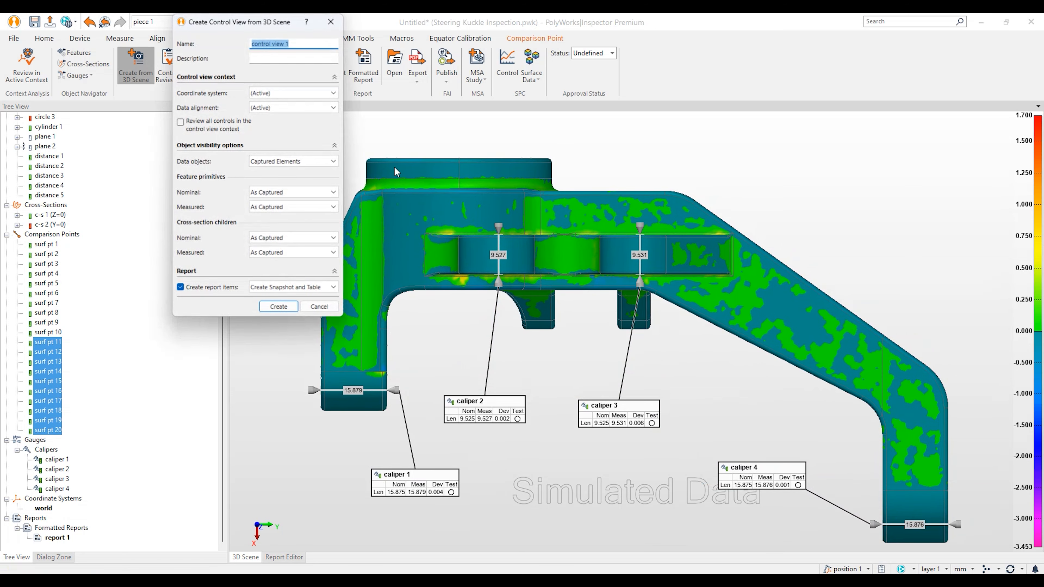
text(Comp)
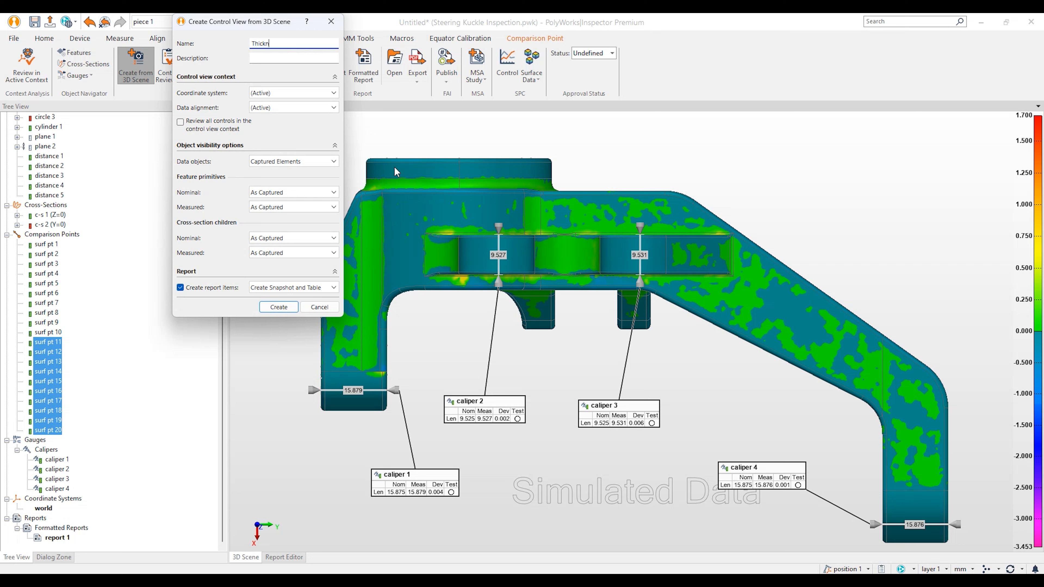
click(277, 307)
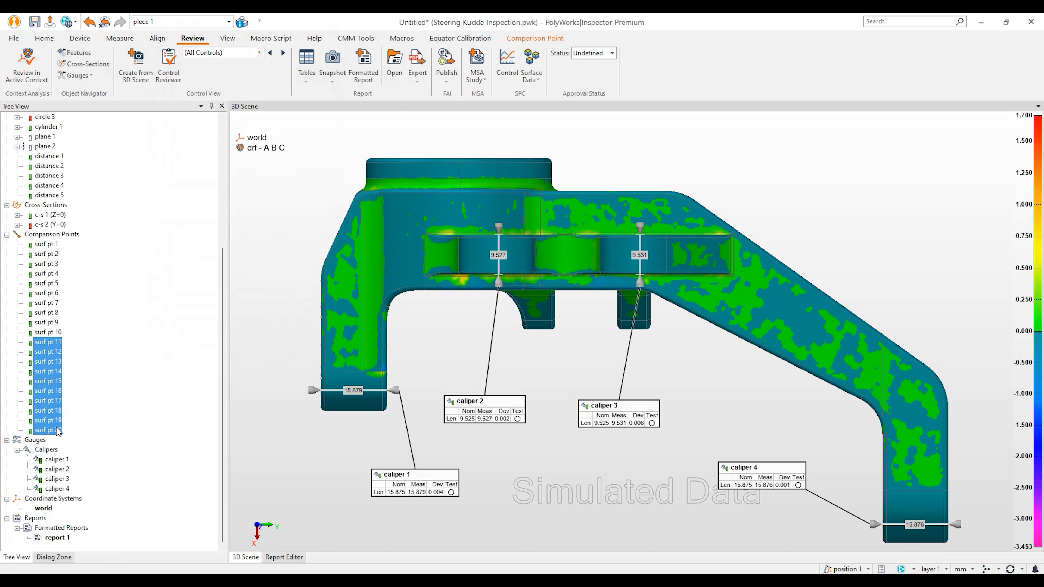
middle_click(48, 450)
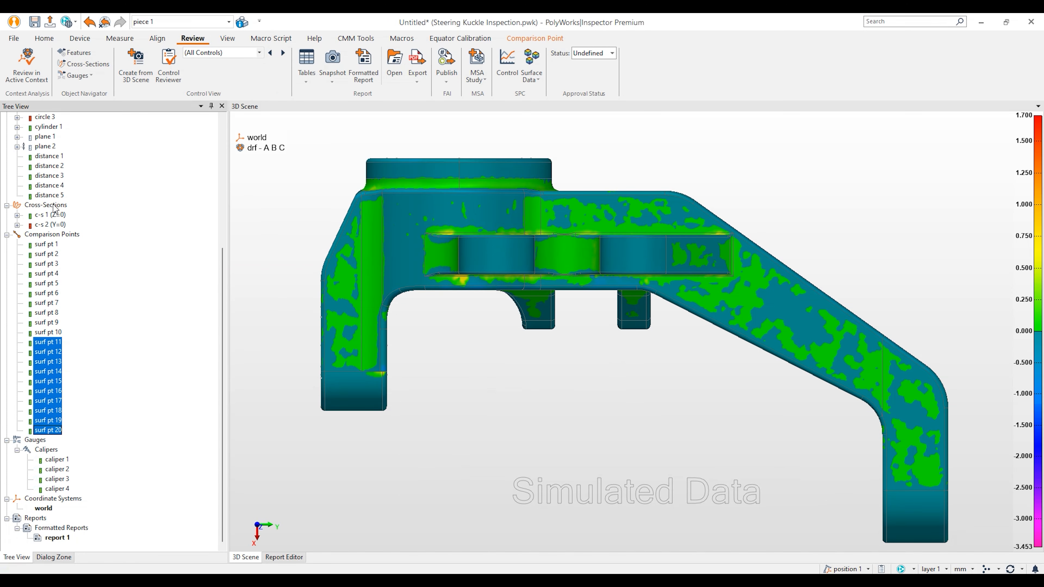
Step: Hide the Steering Knuckle.igs CAD reference and frame the cross-section outlines
scroll(62, 208, up, 6)
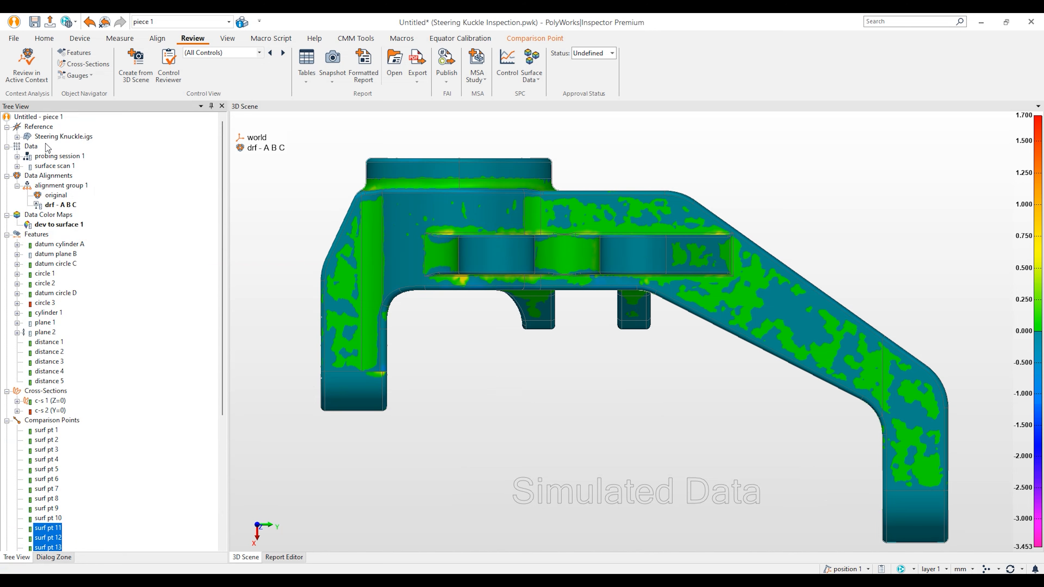
middle_click(56, 138)
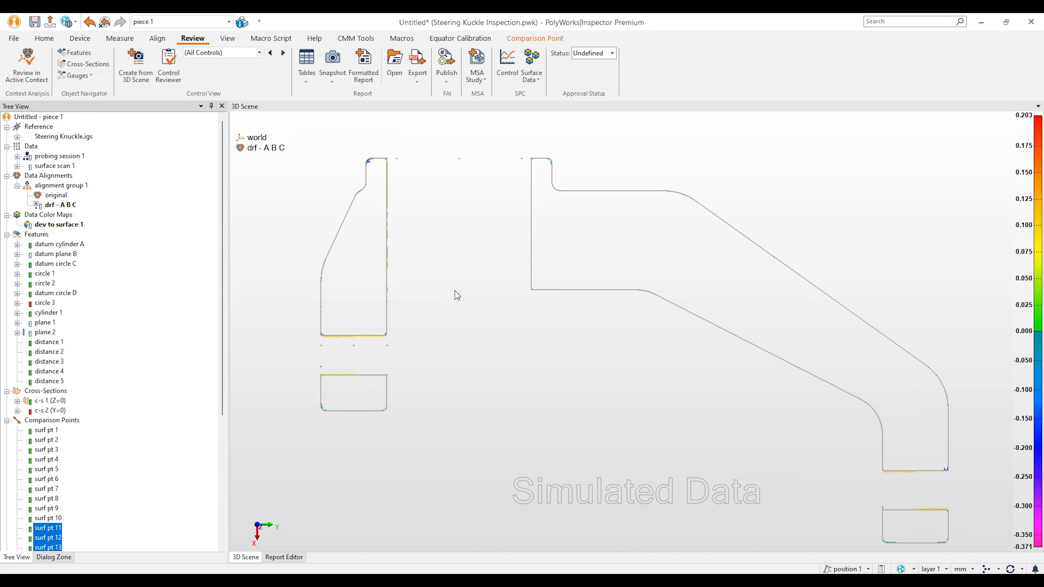
right_drag(552, 254, 553, 262)
middle_drag(581, 319, 577, 309)
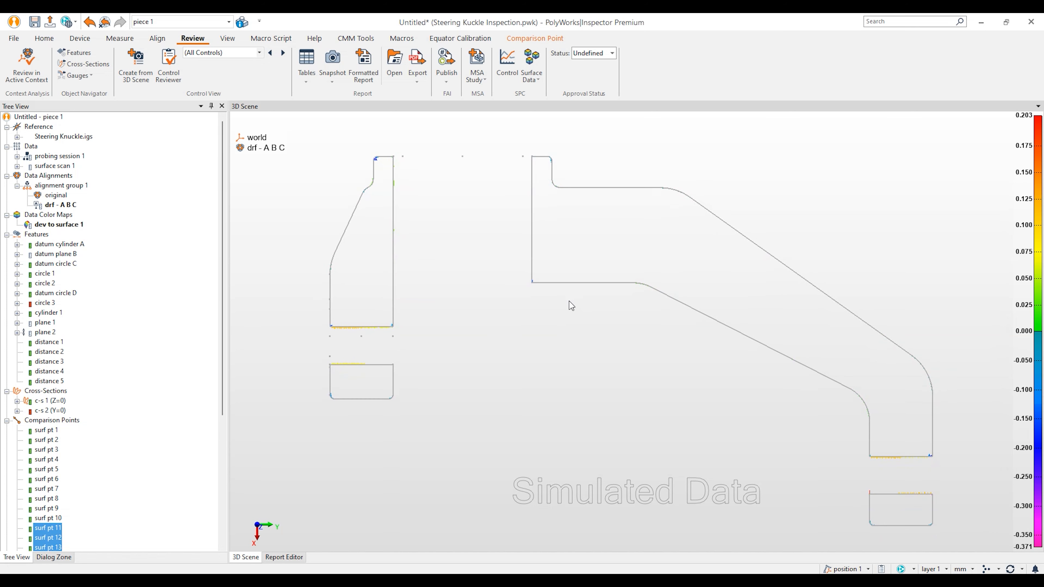
Step: Place six colour-map point annotations on c-s 1's edges, reading -0.001 or 0.000
click(44, 38)
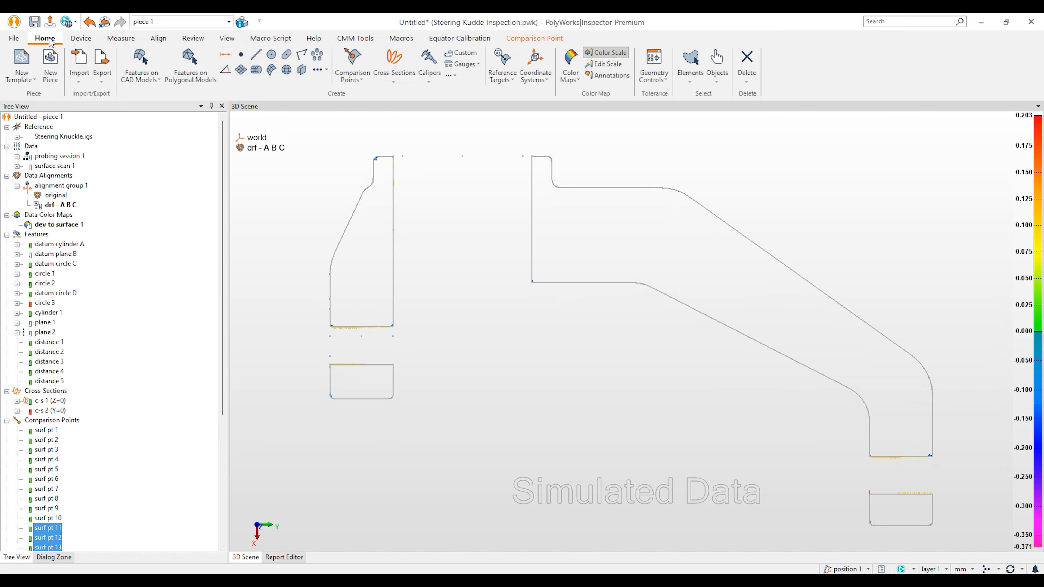
click(615, 74)
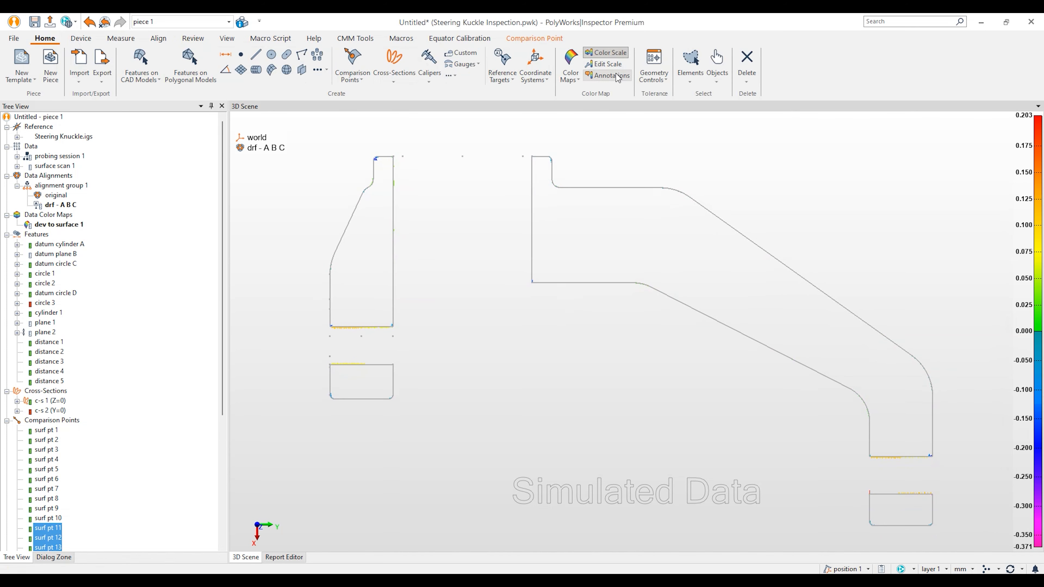
click(618, 188)
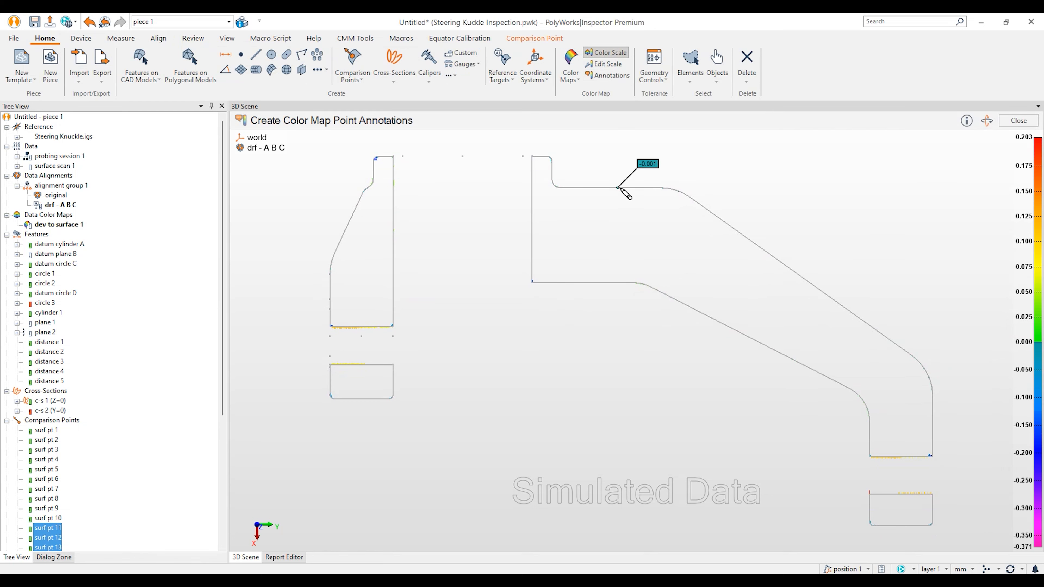
click(775, 257)
click(897, 345)
click(933, 413)
click(355, 209)
click(330, 287)
key(Escape)
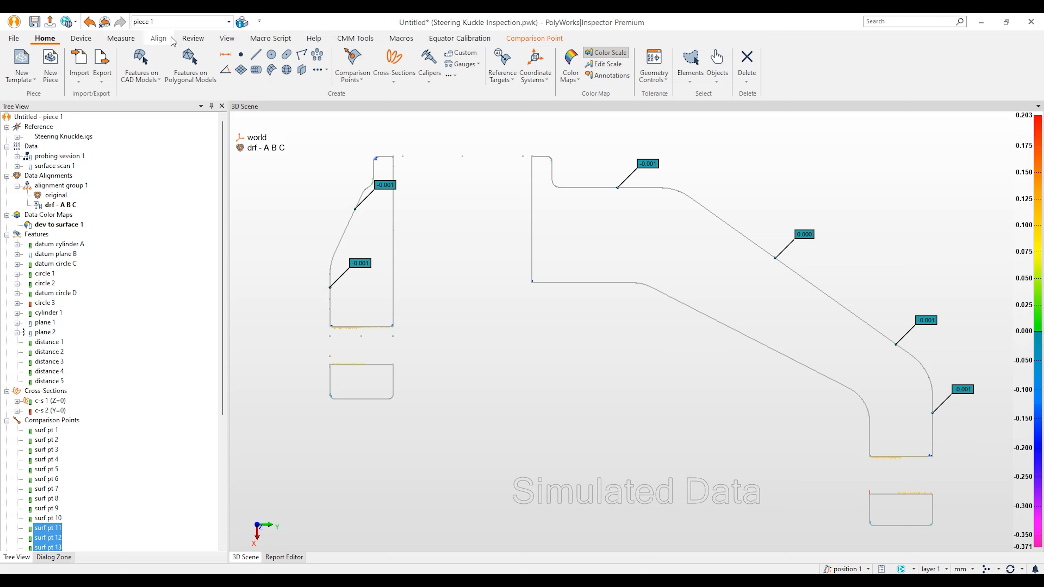
click(189, 41)
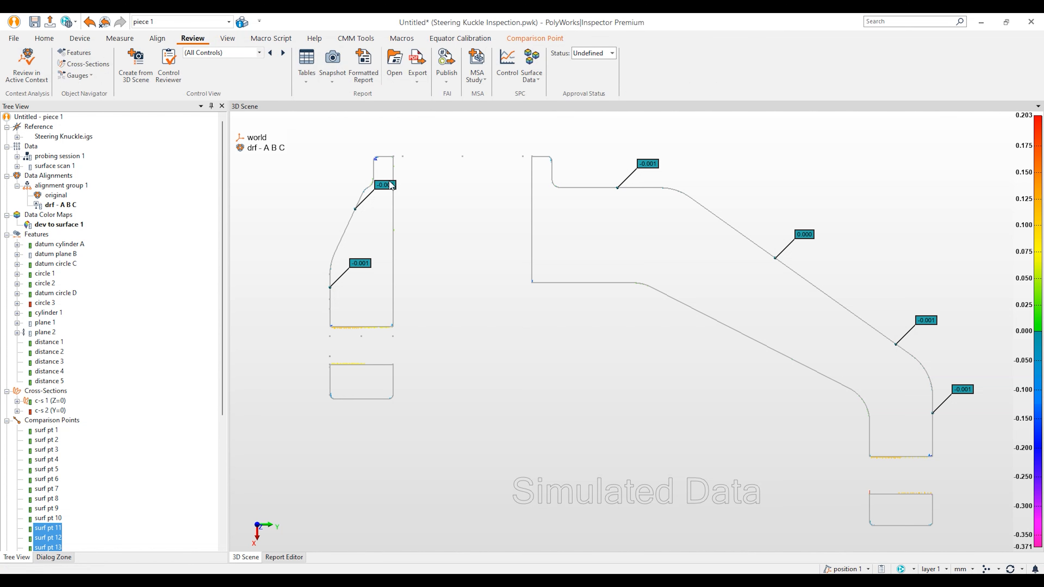
Step: Swap c-s 1 for c-s 2 and view the second section square-on, zoomed in
middle_click(57, 402)
middle_click(54, 411)
drag(483, 276, 399, 288)
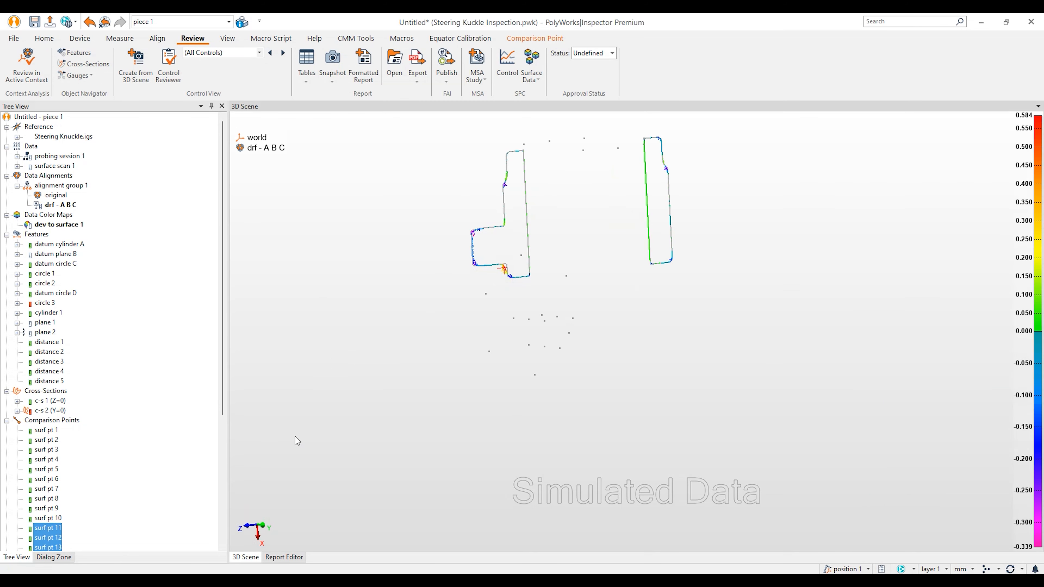
click(259, 527)
right_drag(660, 395, 659, 302)
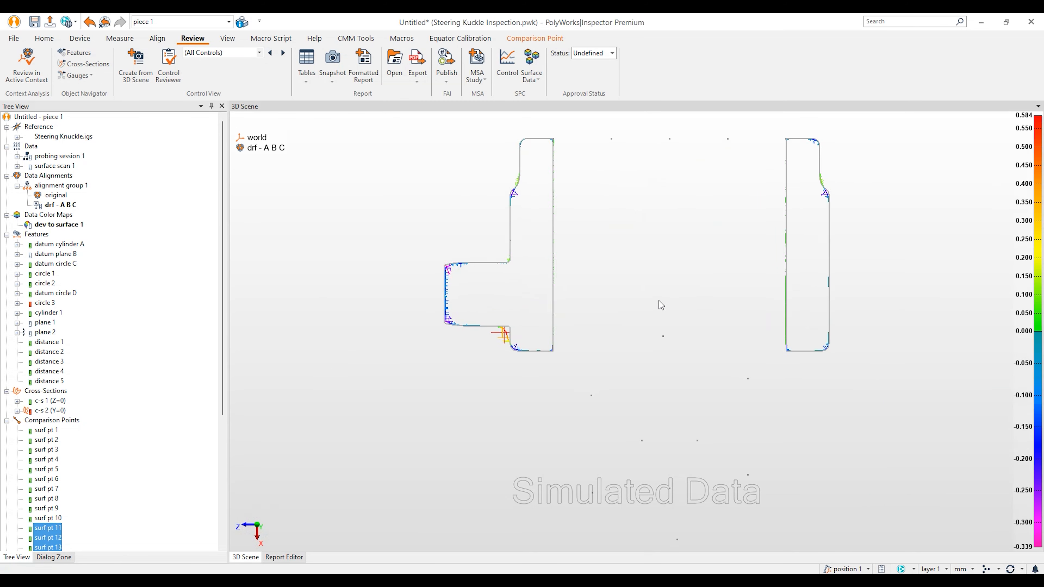
middle_drag(661, 305, 622, 356)
Step: Annotate six points on c-s 2's edges, with deviations from -0.091 to 0.005
click(45, 38)
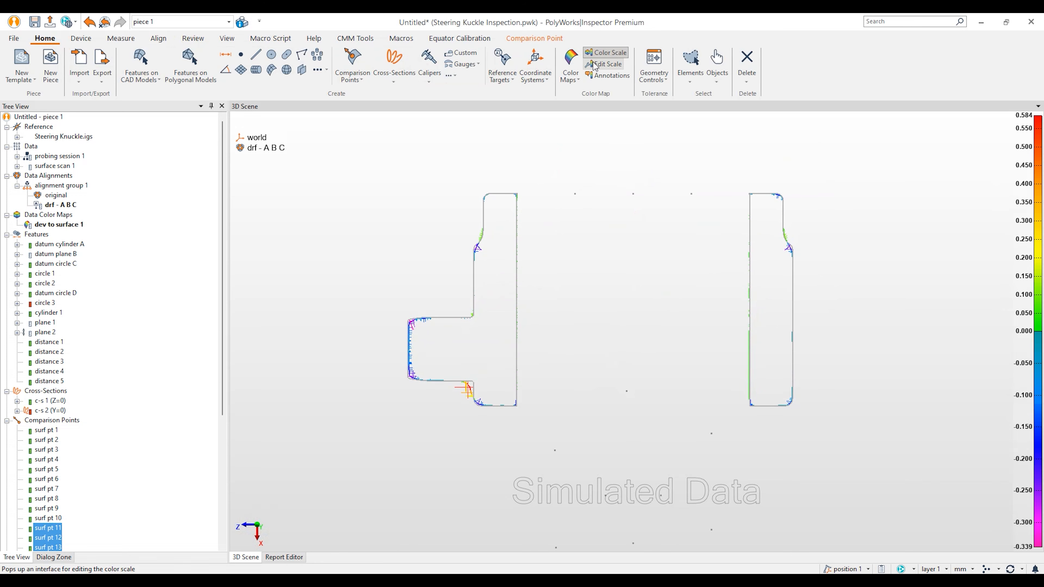
click(604, 76)
click(483, 217)
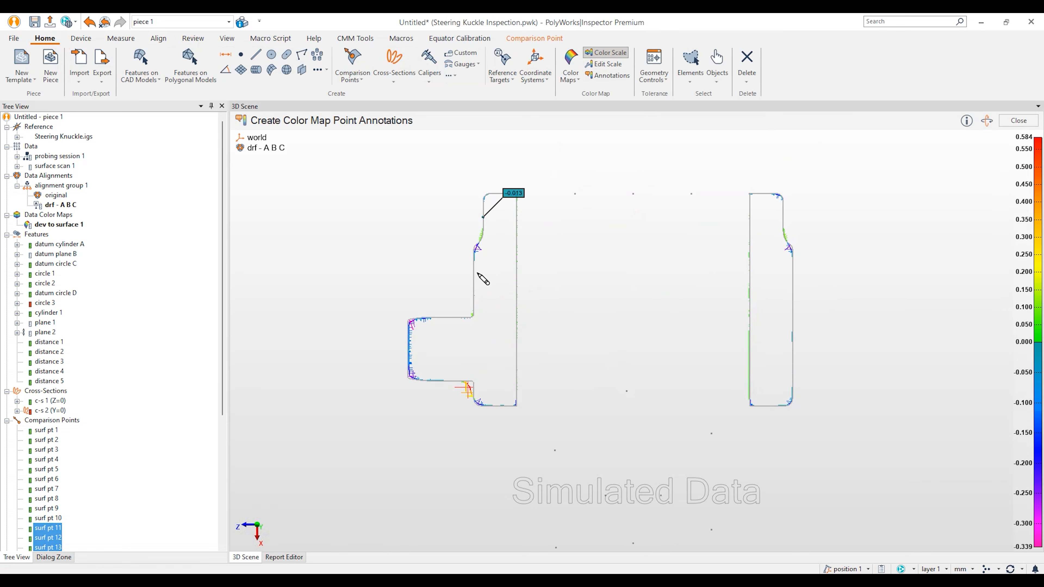
click(474, 284)
click(408, 341)
click(783, 217)
click(792, 298)
click(792, 373)
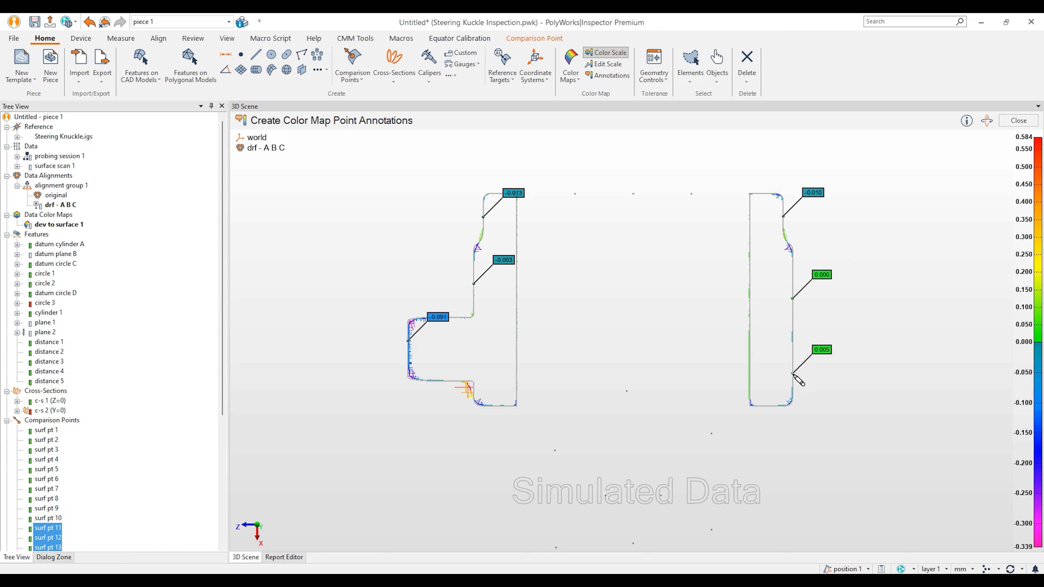
key(Escape)
scroll(672, 294, up, 3)
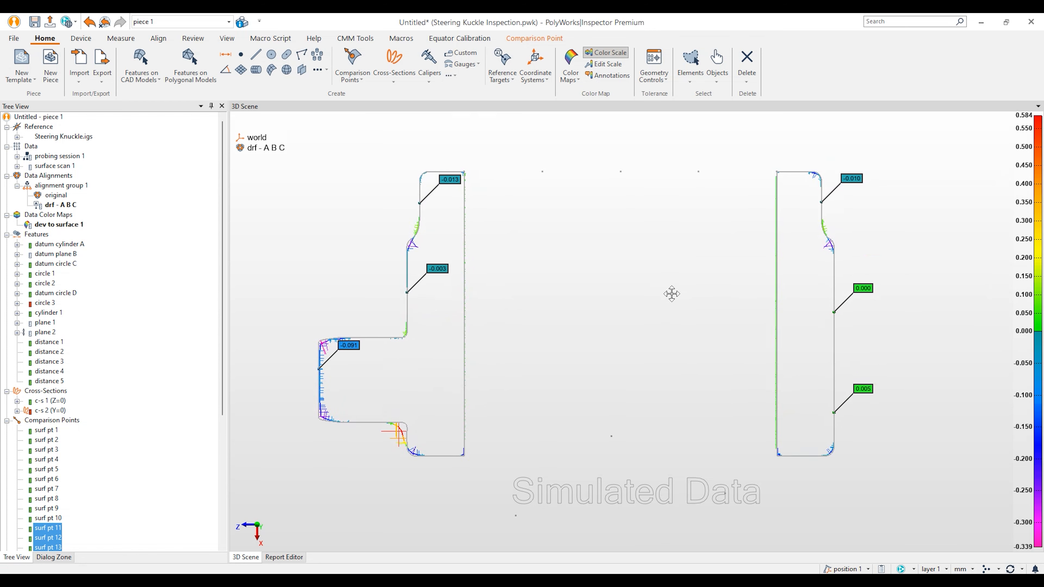
click(193, 38)
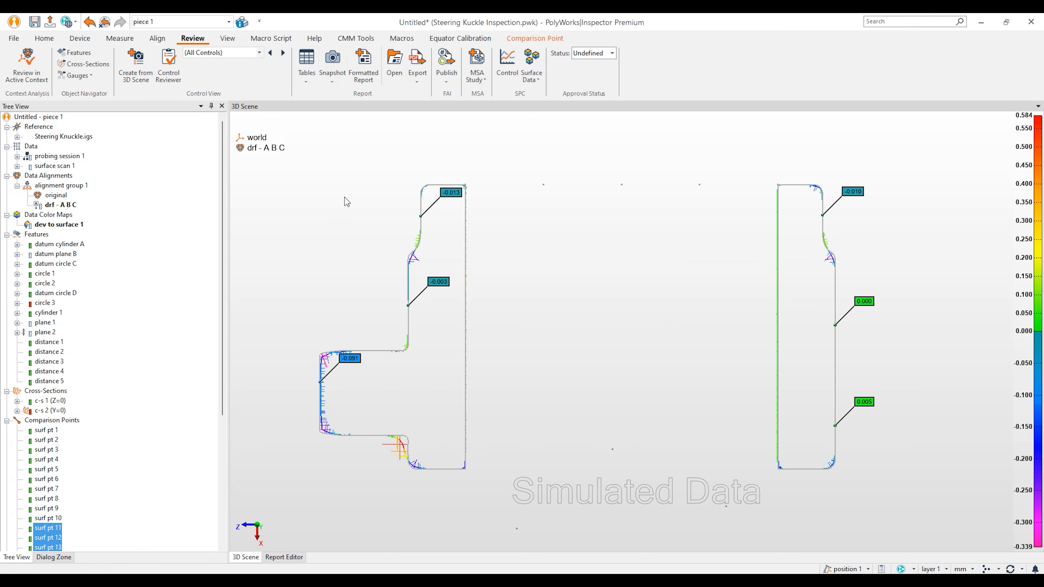
scroll(53, 542, down, 6)
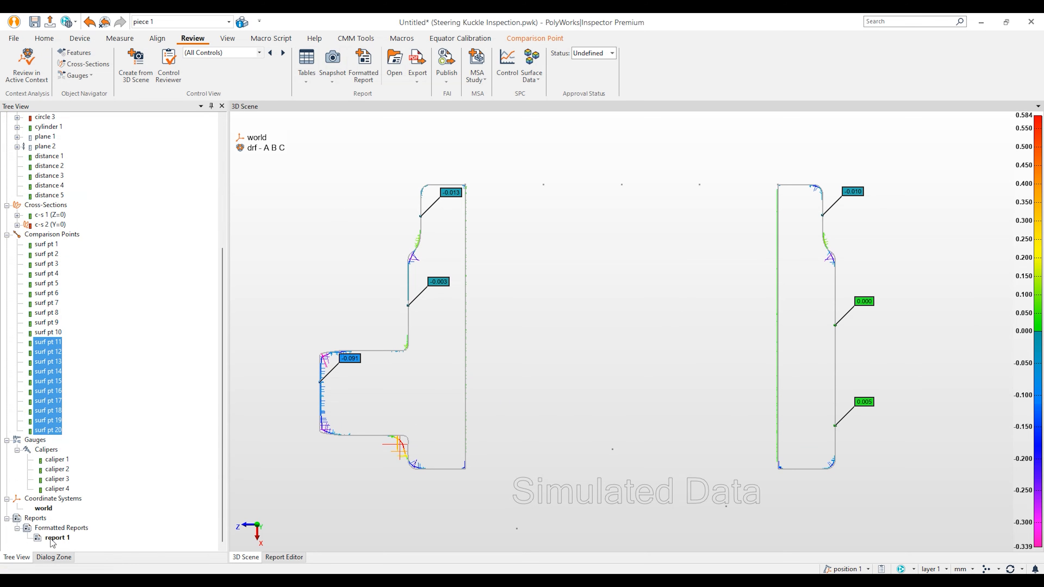
Step: Update report 1 and browse to page 7, which shows both annotated cross-section snapshots
click(284, 557)
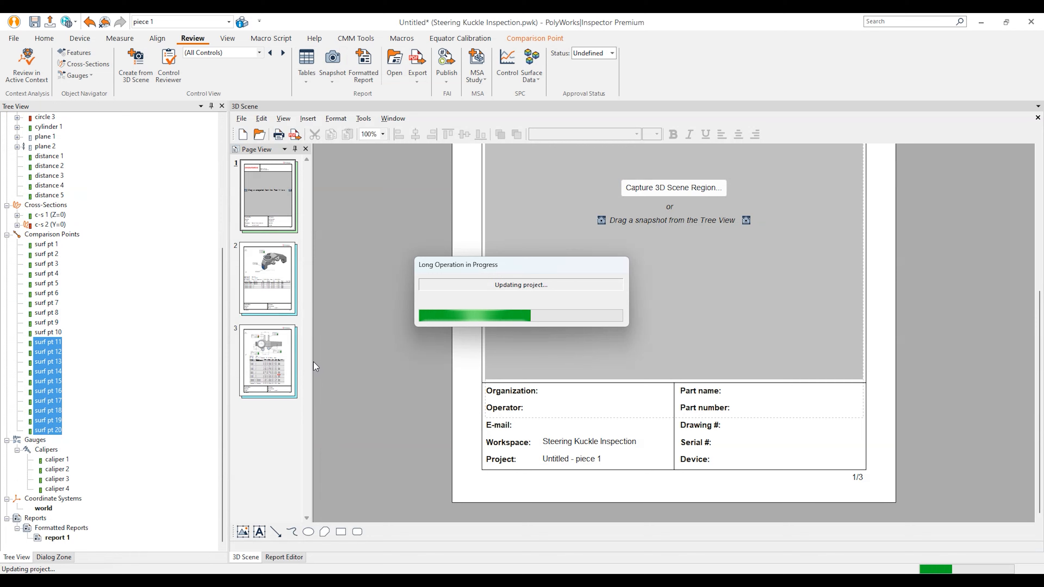
click(271, 374)
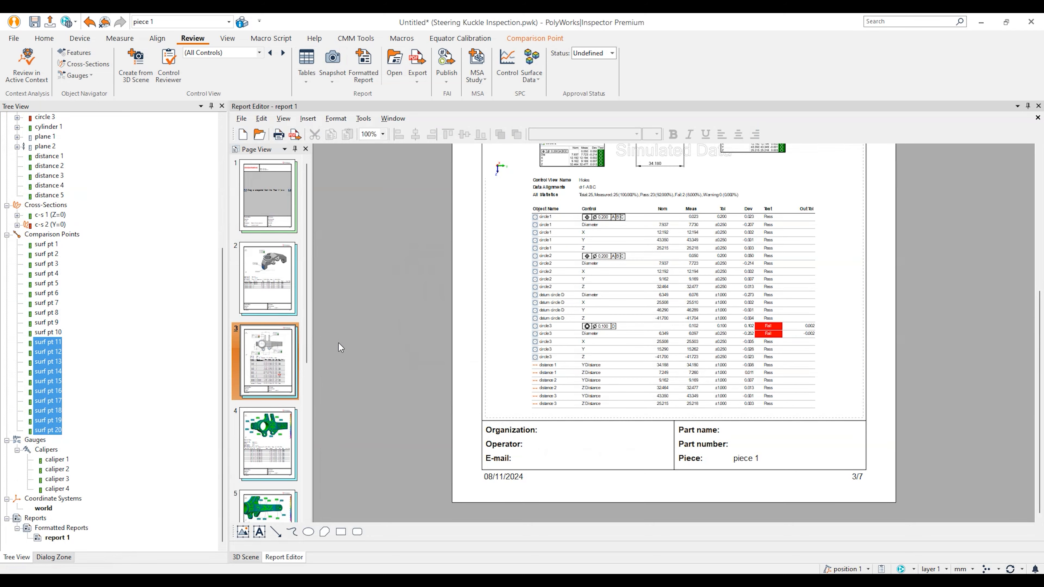
scroll(340, 367, down, 5)
scroll(369, 367, down, 2)
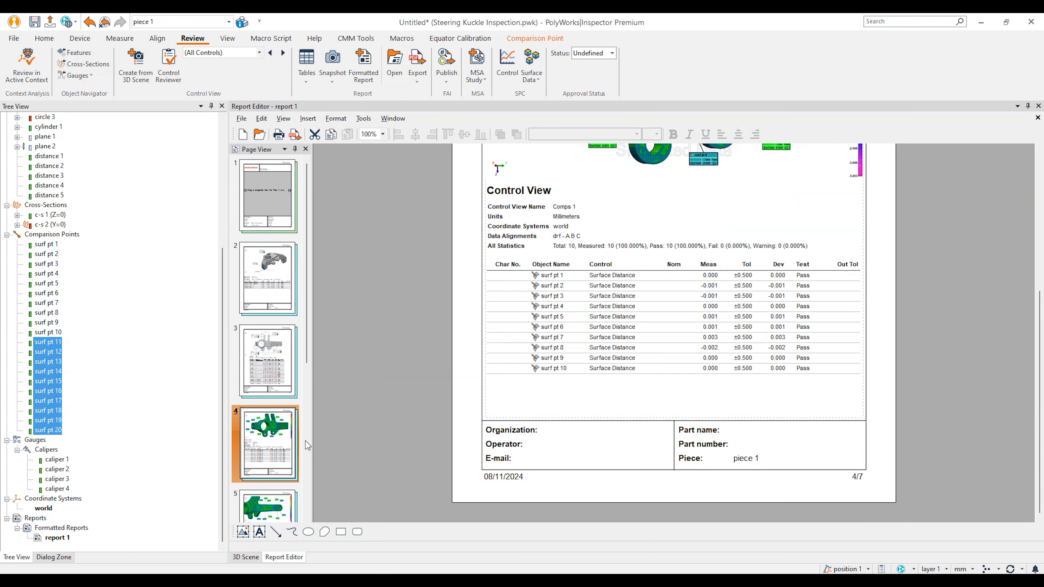
scroll(275, 443, down, 3)
click(275, 412)
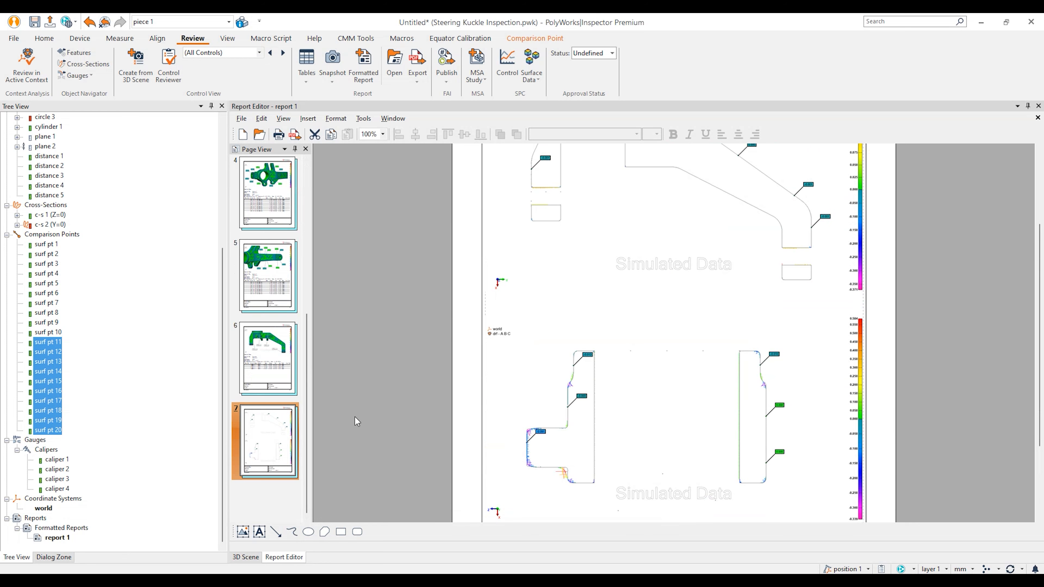
scroll(291, 402, up, 3)
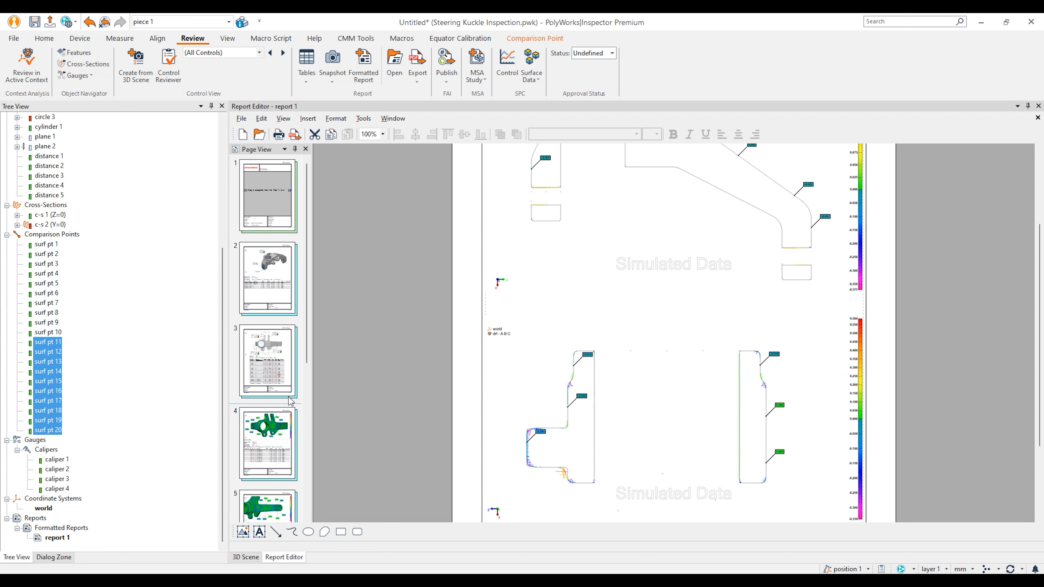
Step: Show all scene objects again and orient the whole knuckle for a cover view
click(247, 557)
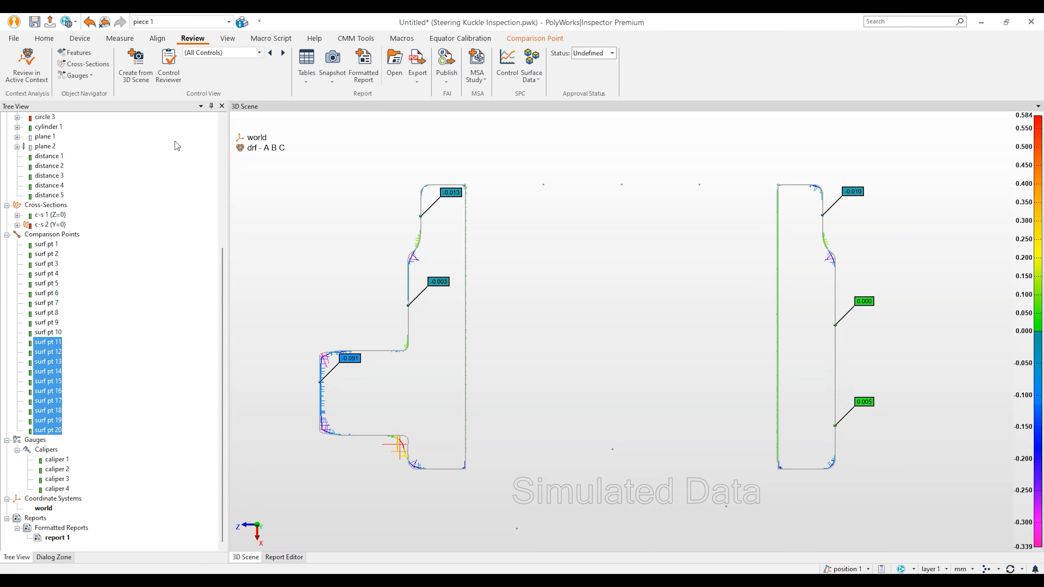
scroll(107, 228, up, 7)
middle_click(52, 120)
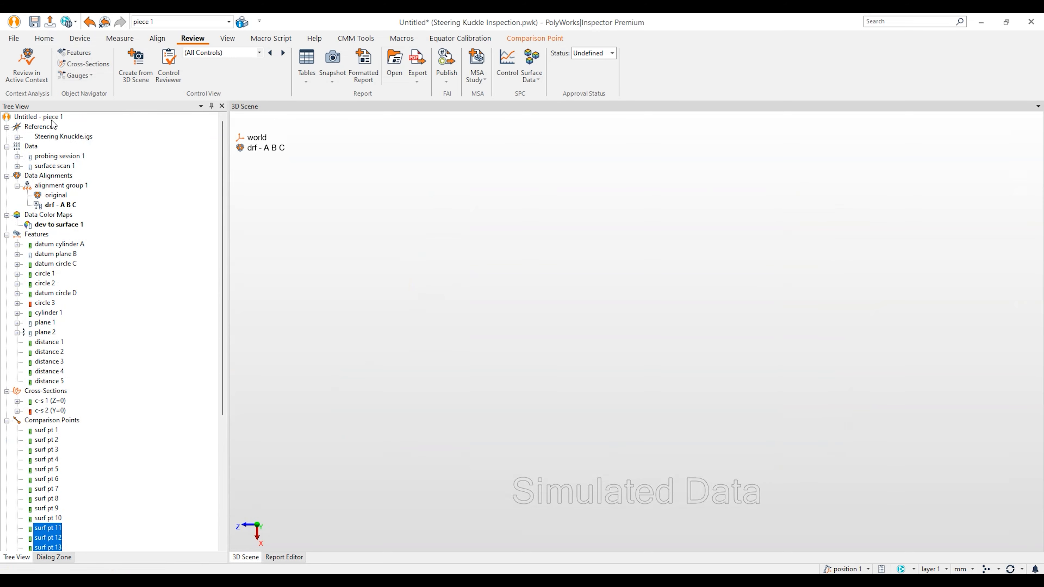
middle_click(49, 119)
scroll(516, 249, down, 4)
drag(574, 280, 596, 311)
middle_drag(606, 262, 600, 298)
Step: Save the project as 'Steering Knuckle Inspection'
click(38, 24)
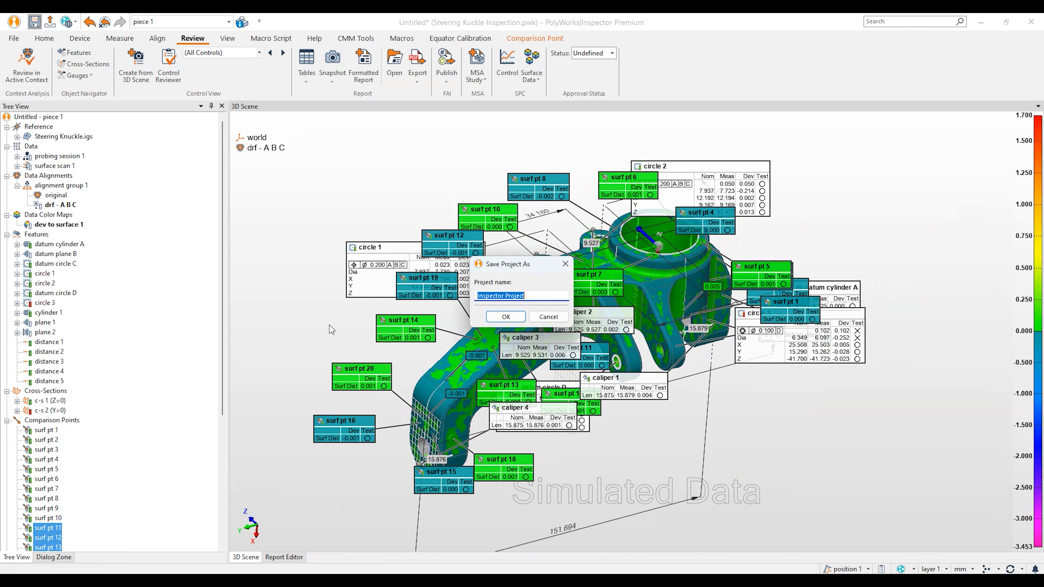
text(Steering Knuckle Inspection)
click(505, 296)
text(ng Knuckle Inspection)
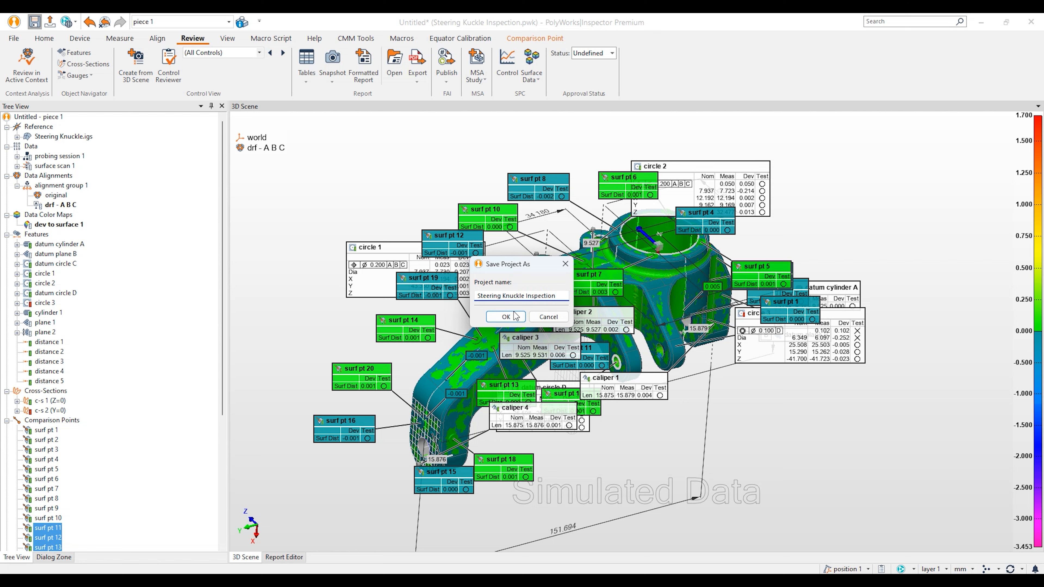
click(506, 317)
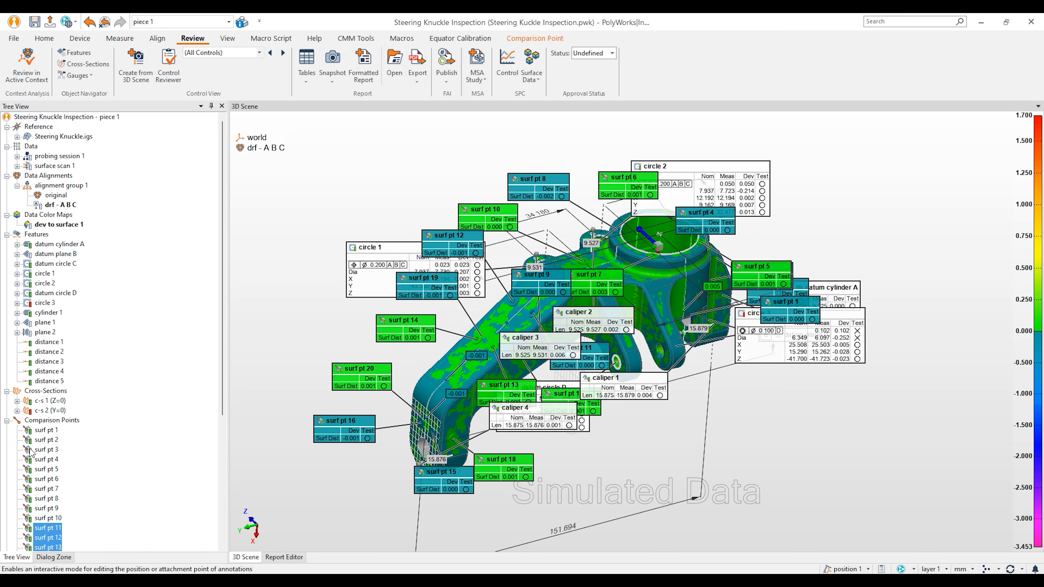
Step: Start a 3D scene region capture for the cover page, hiding annotations and the colour map
click(284, 558)
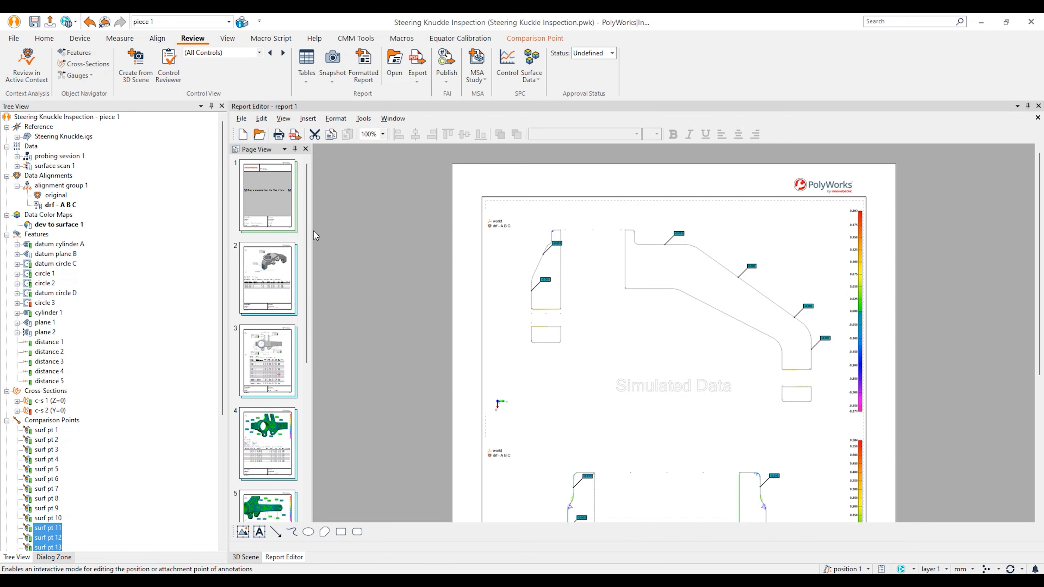
click(267, 194)
scroll(567, 446, down, 3)
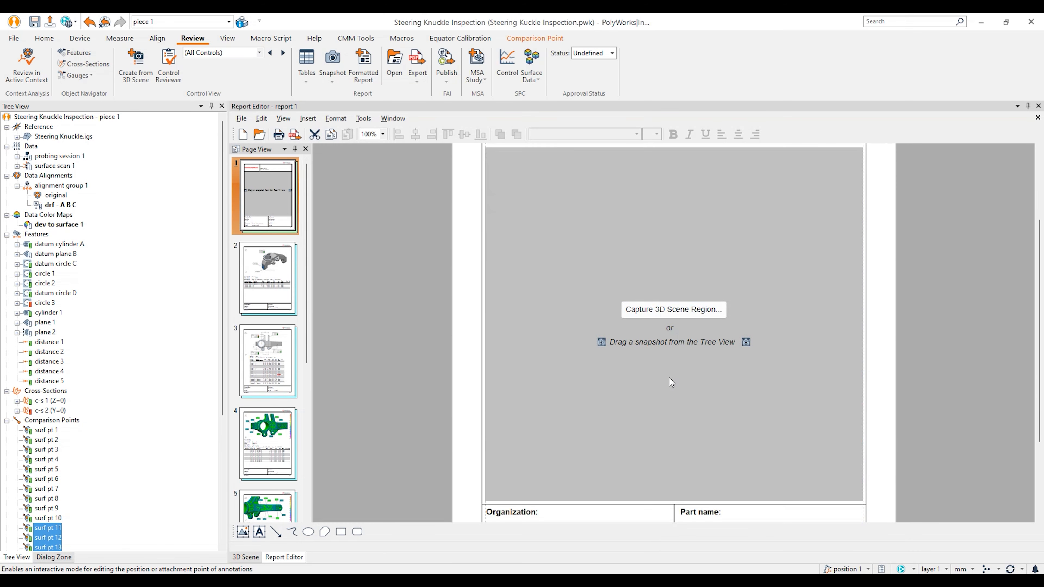
click(681, 314)
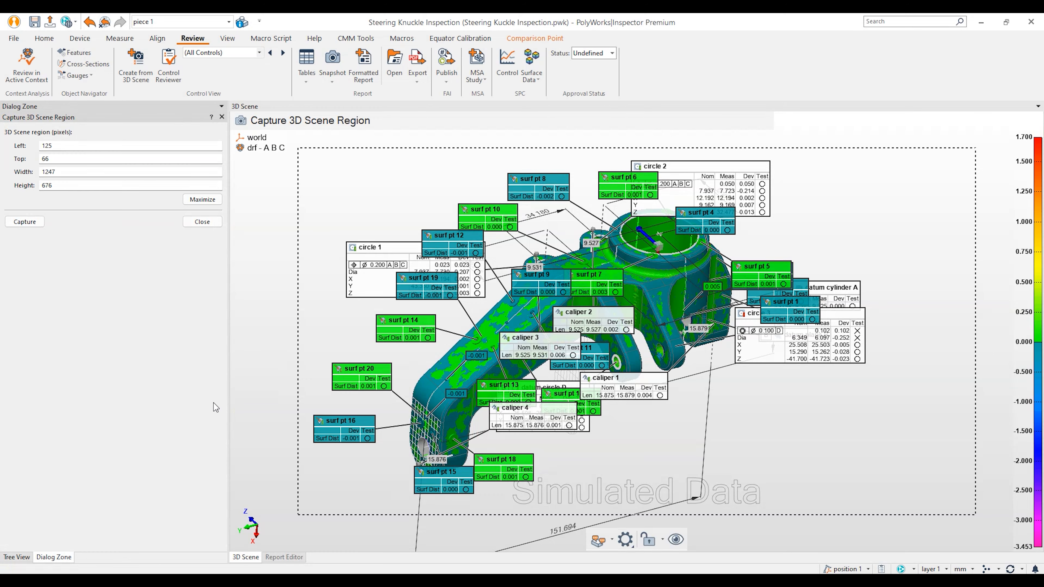
click(16, 558)
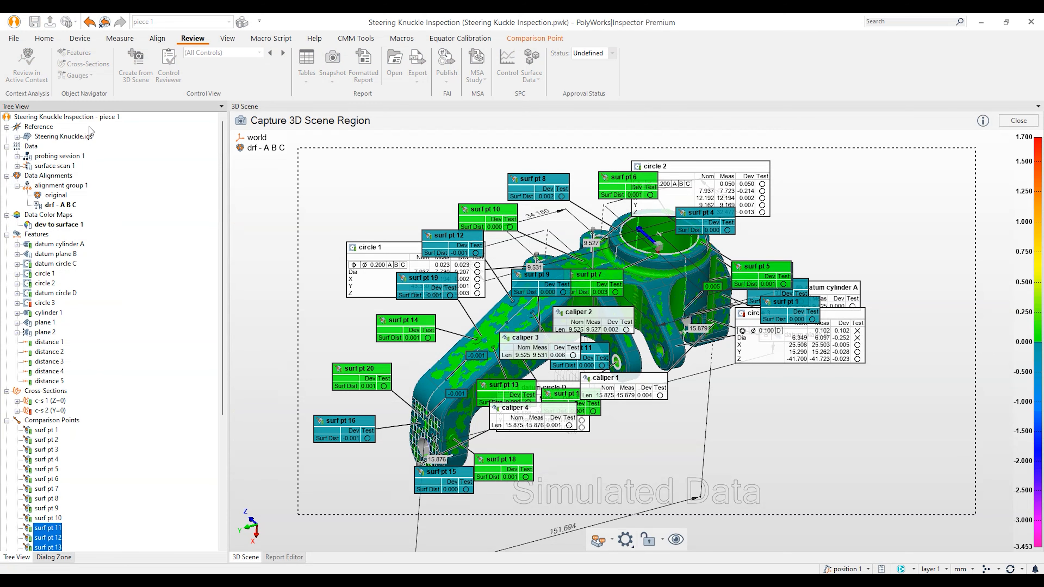
middle_click(92, 117)
middle_click(82, 135)
middle_click(66, 224)
Step: Frame the grey knuckle in the capture region and capture it onto the cover page
drag(644, 340, 598, 388)
middle_drag(684, 347, 522, 389)
drag(976, 304, 810, 313)
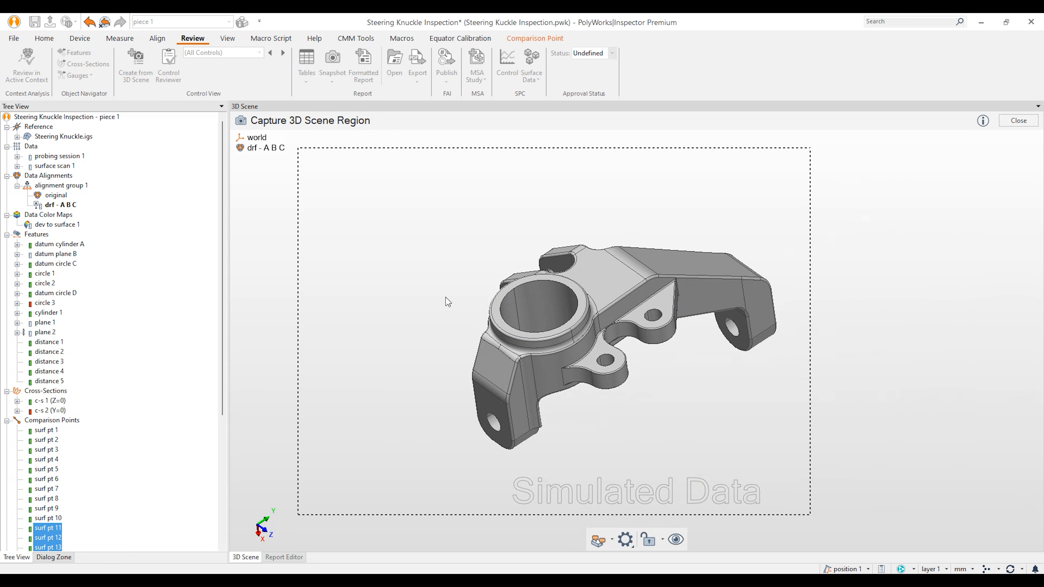
drag(298, 305, 428, 317)
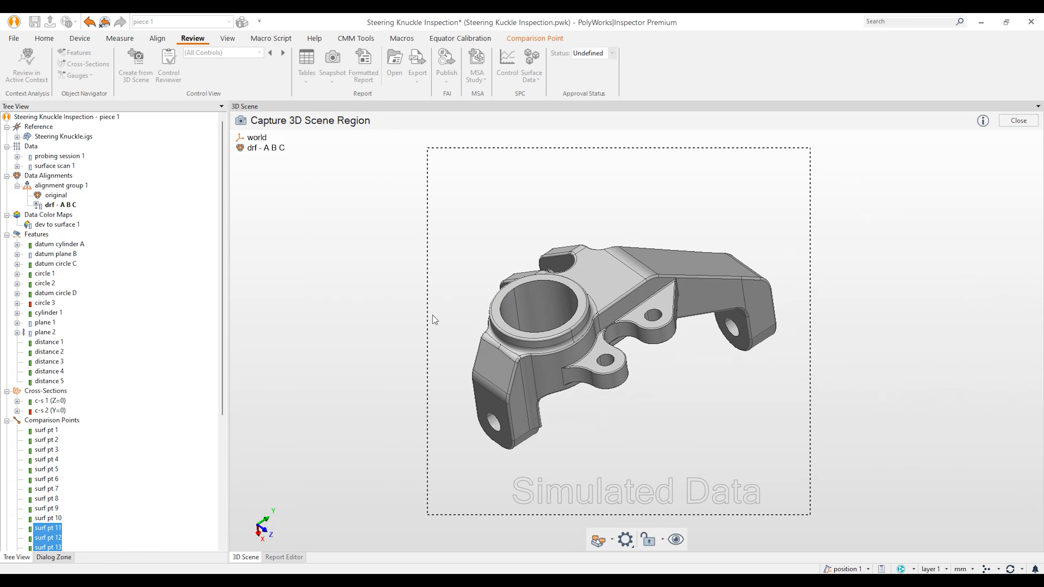
scroll(615, 380, up, 3)
drag(809, 327, 821, 330)
click(53, 558)
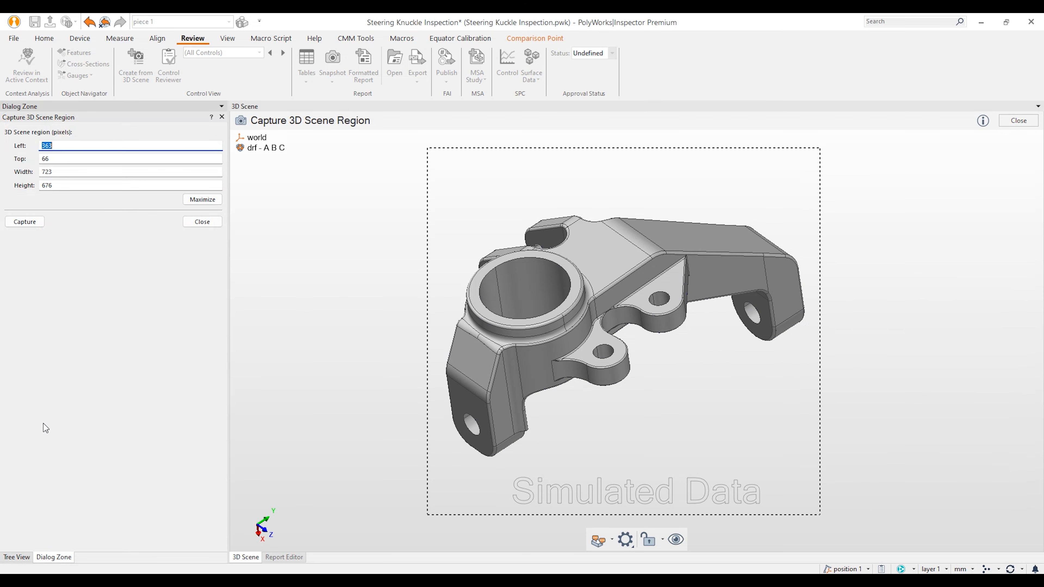
click(26, 224)
scroll(444, 473, down, 3)
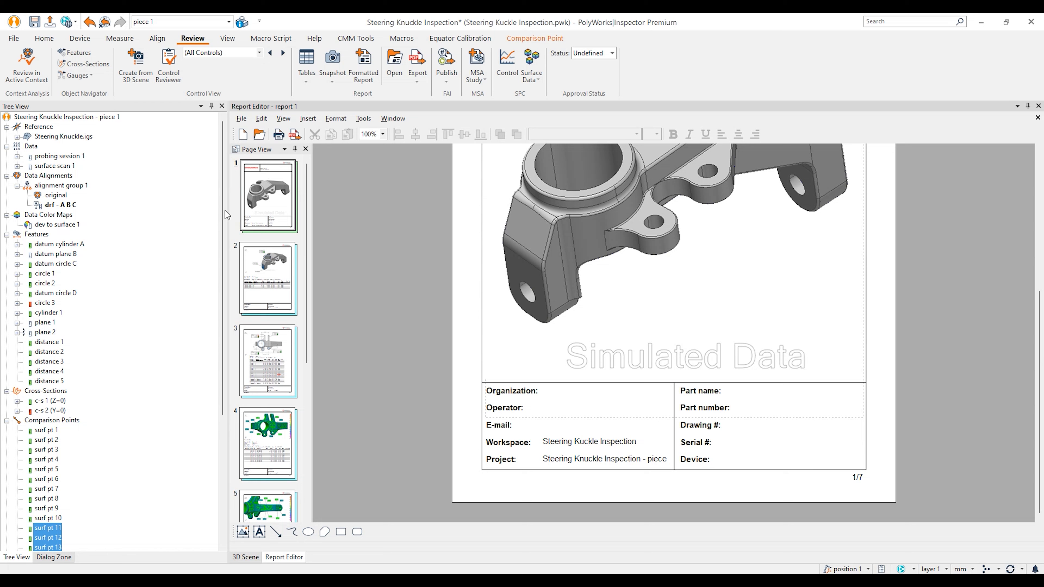
Step: Fill in the piece properties: the contact e-mail, device 'Arm Based Scanner', and the operator's name
click(242, 23)
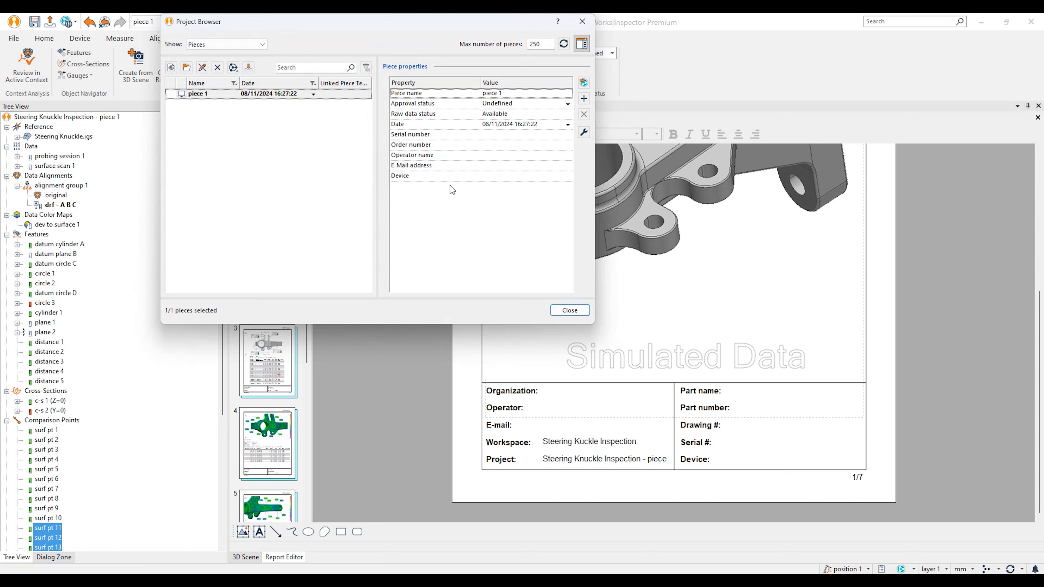
click(508, 165)
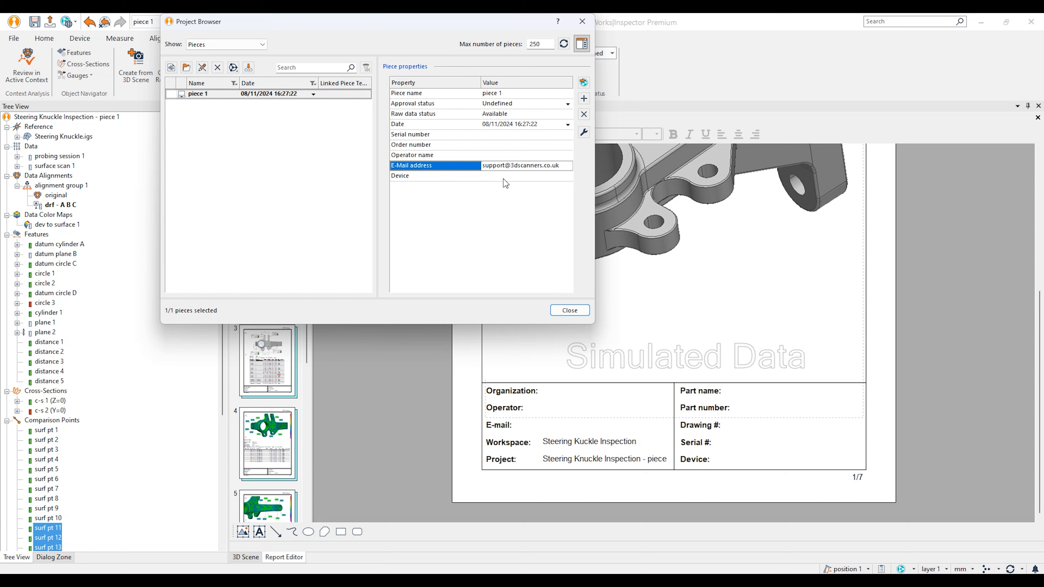
click(509, 176)
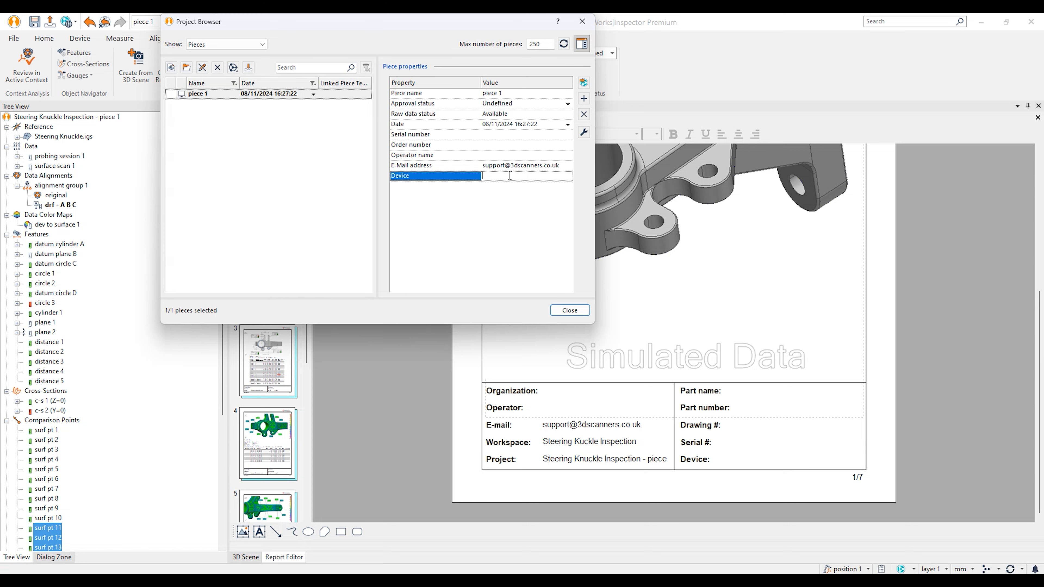
text(Arm Based Scanner)
click(517, 155)
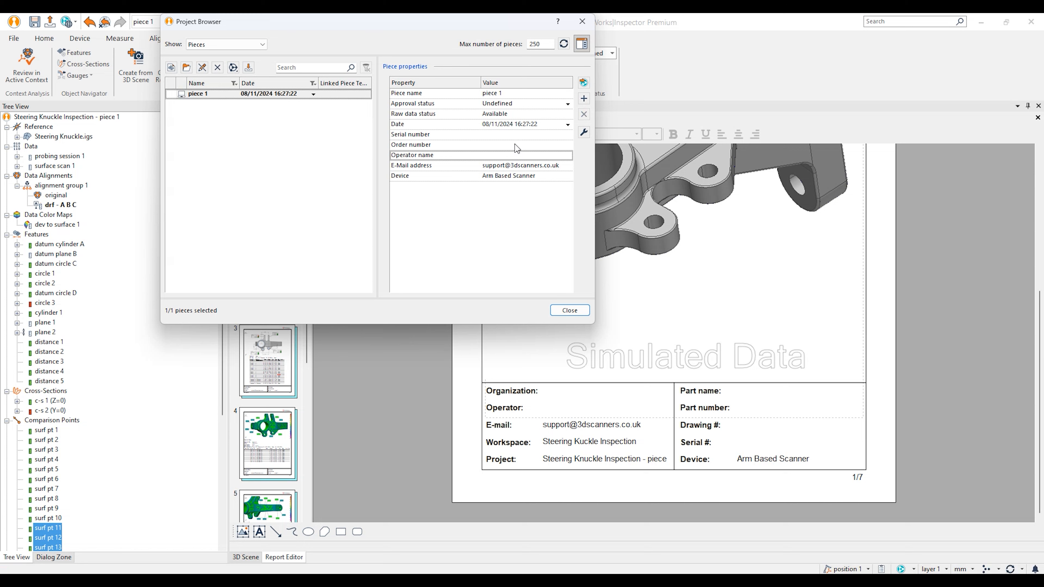
click(498, 155)
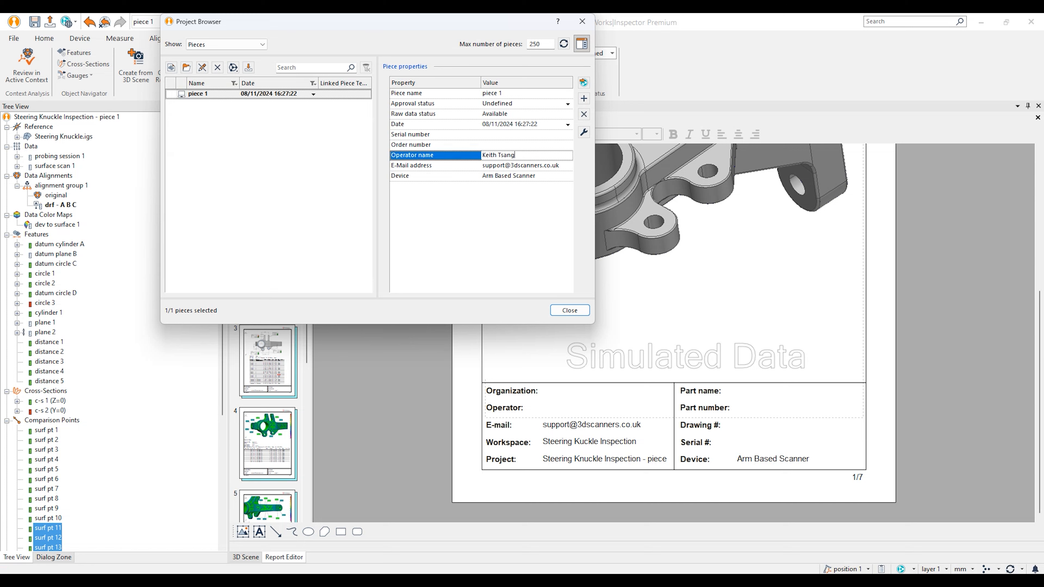
key(Return)
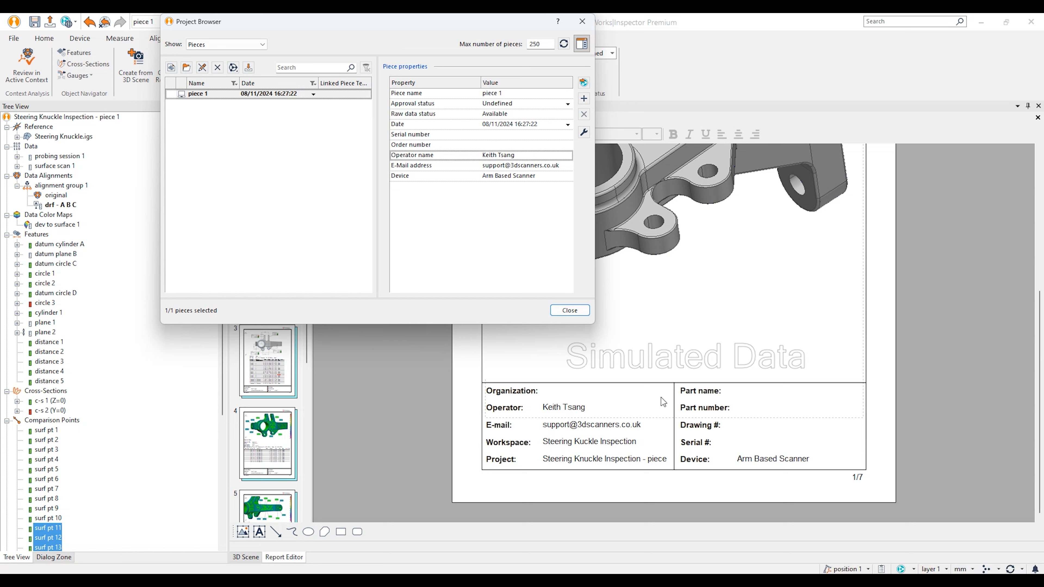
Step: Set the project's Part name to 'Steering Knuckle' and close the properties window
click(210, 46)
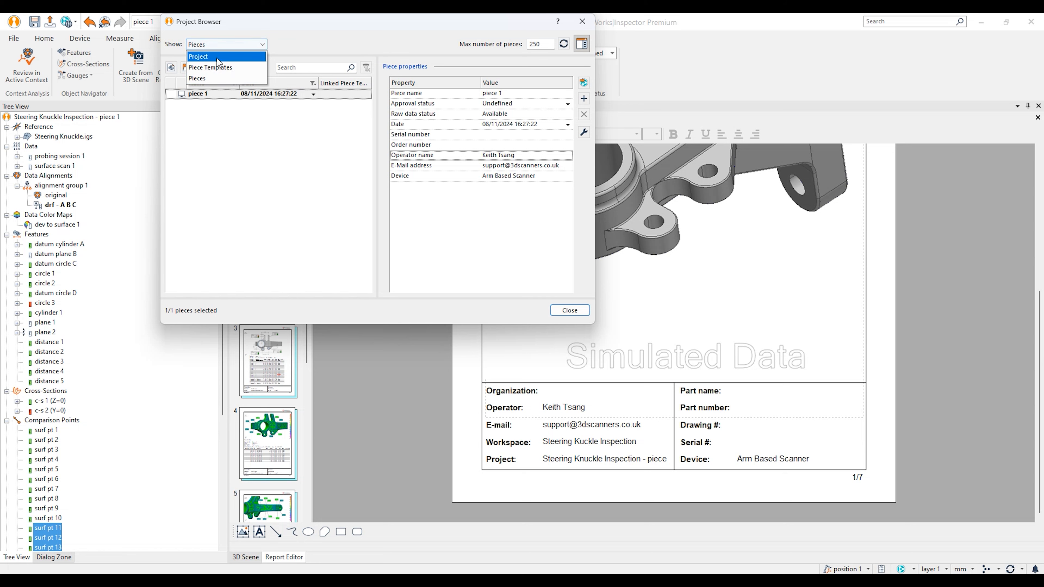
click(202, 56)
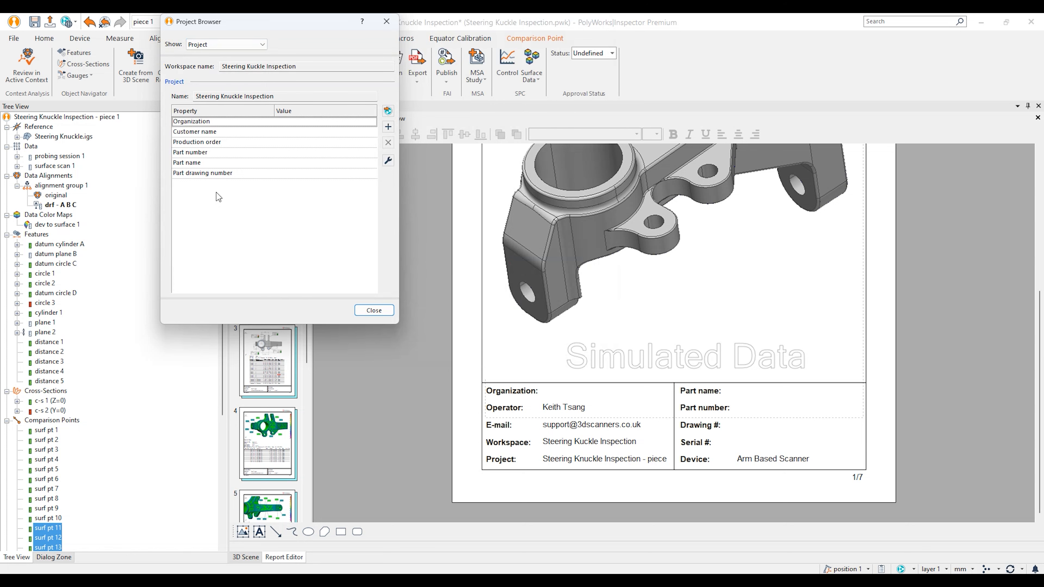
click(309, 121)
click(309, 130)
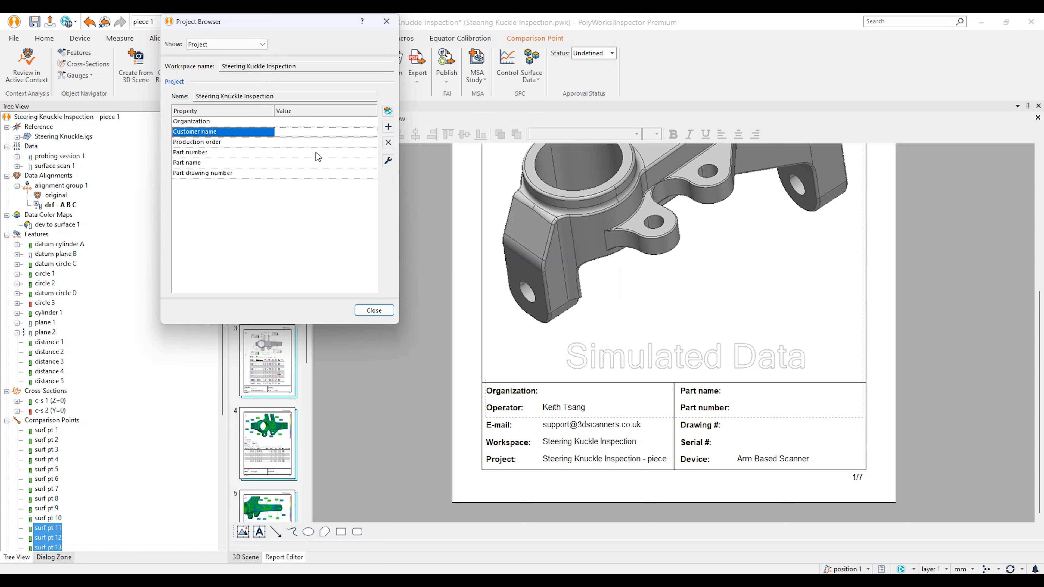
click(316, 152)
click(316, 163)
click(316, 172)
click(317, 161)
text(Steeri)
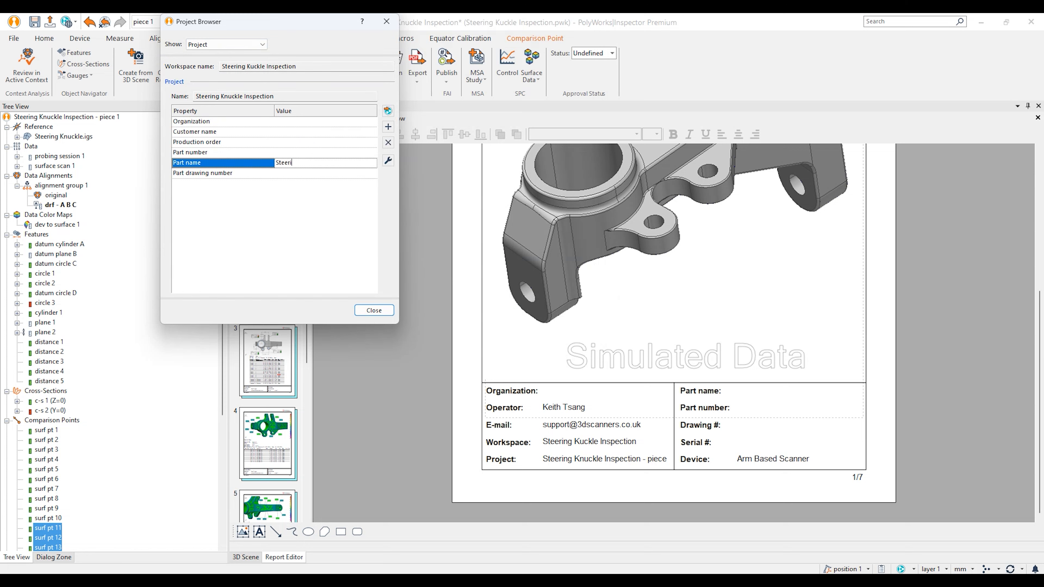
text(ng Knuckle)
key(Return)
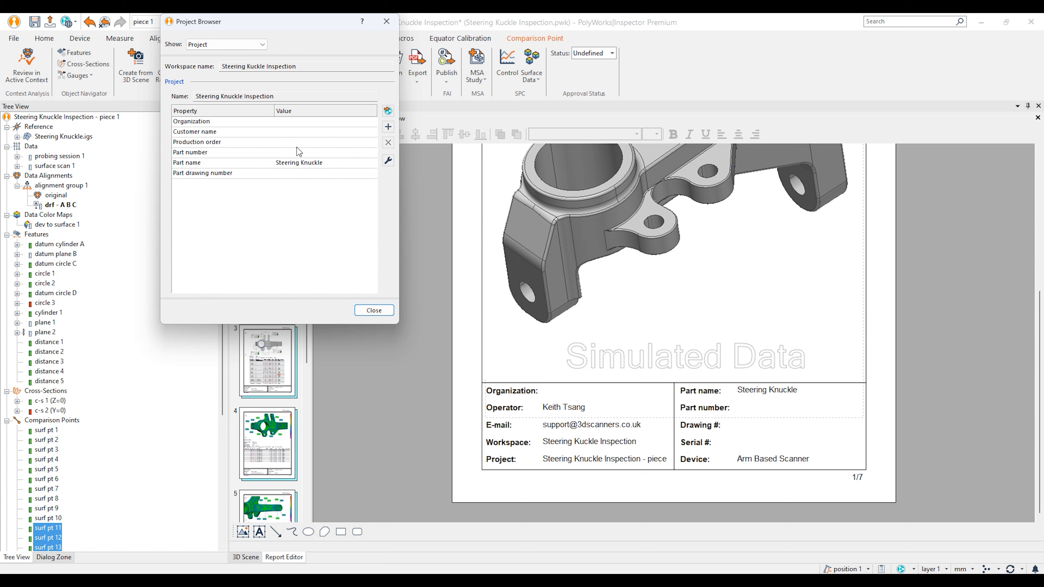
click(372, 310)
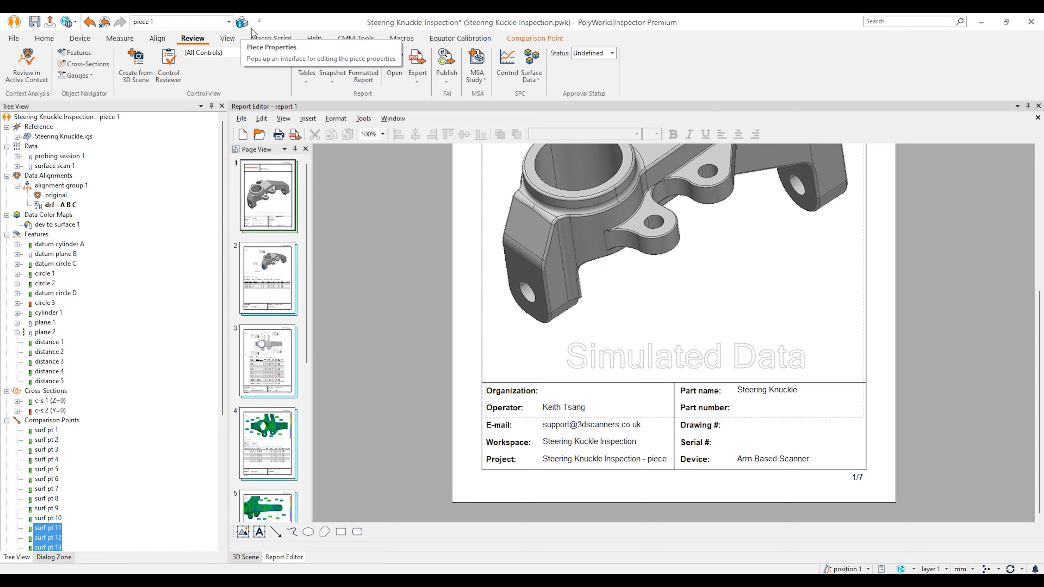
Step: Save the project and launch the DataLoop upload listing the workspace and piece 1
click(229, 22)
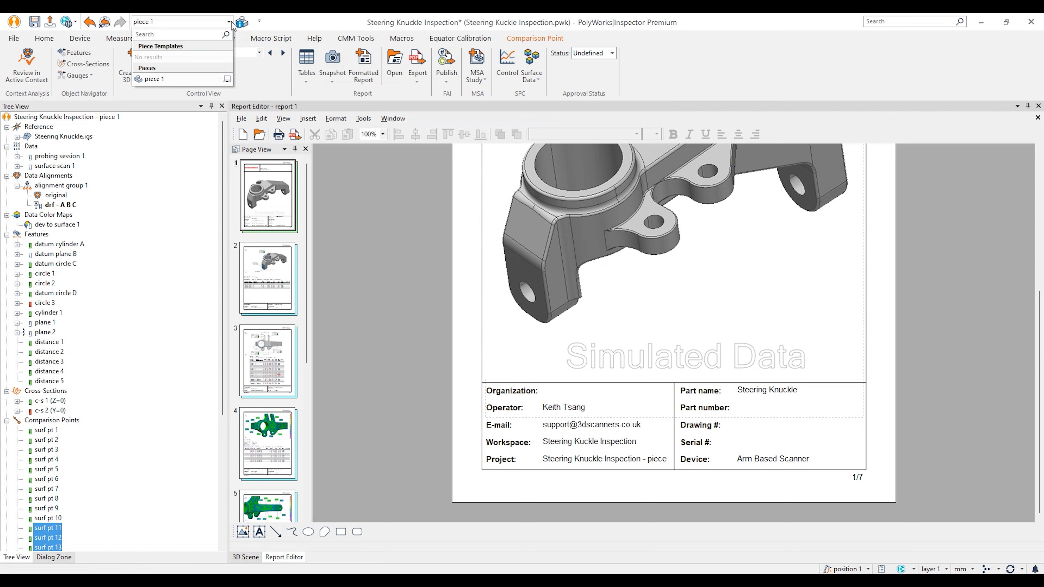
click(292, 18)
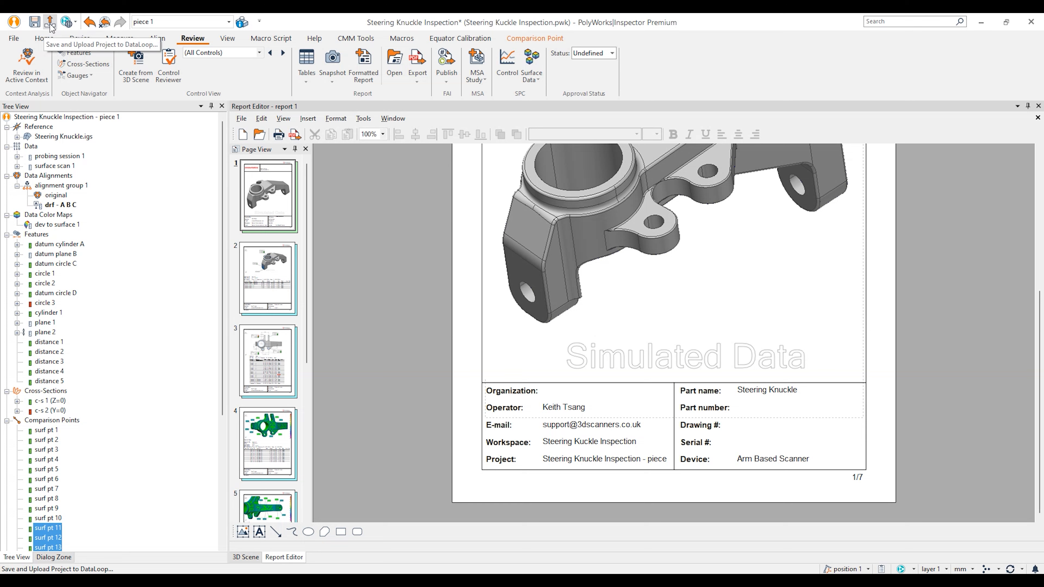
click(34, 22)
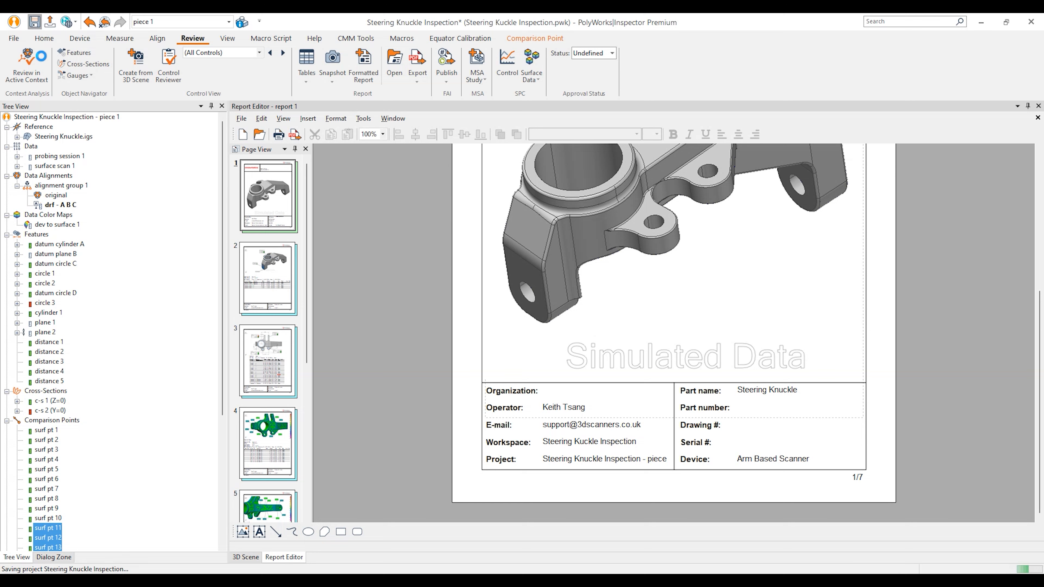
click(49, 21)
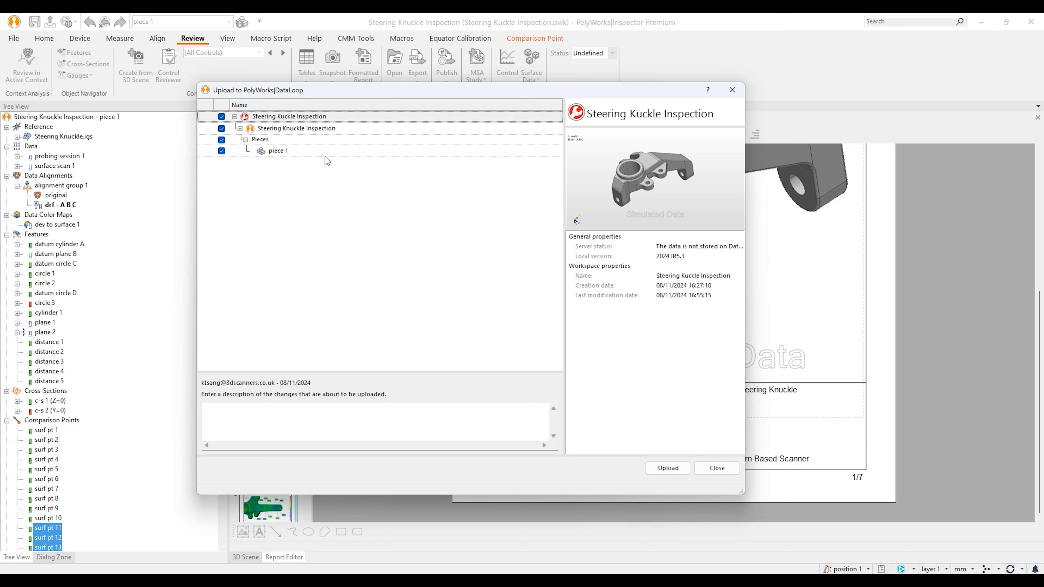
Step: Submit the upload to bring up the First Upload dialog with its security, version and retention policies
click(338, 417)
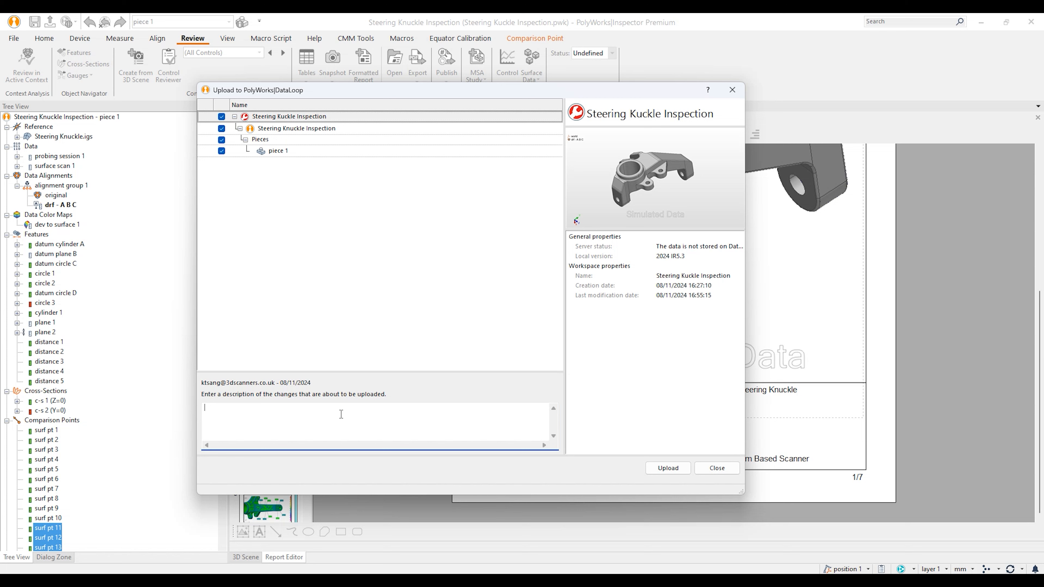
click(668, 468)
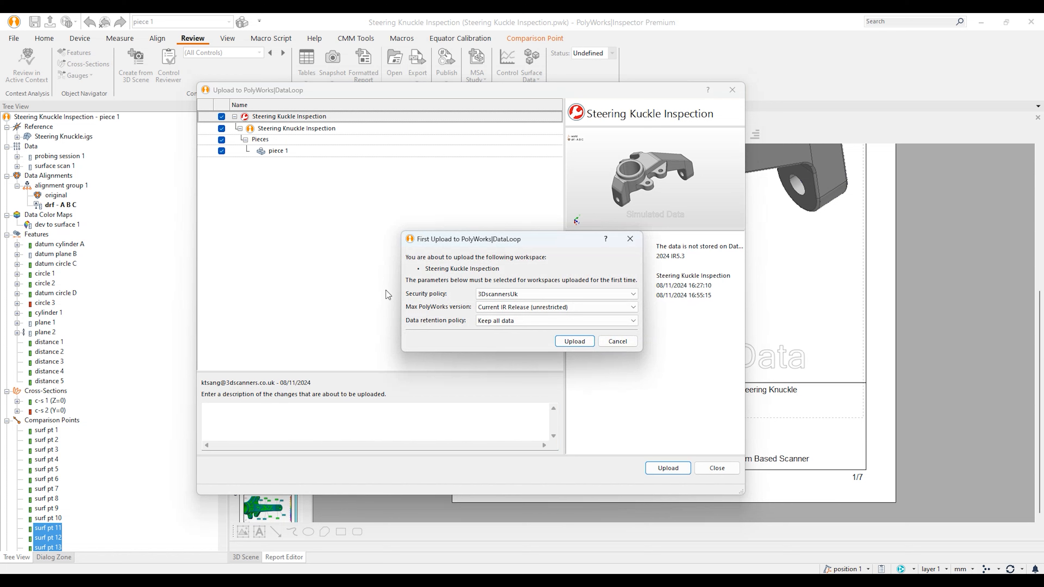